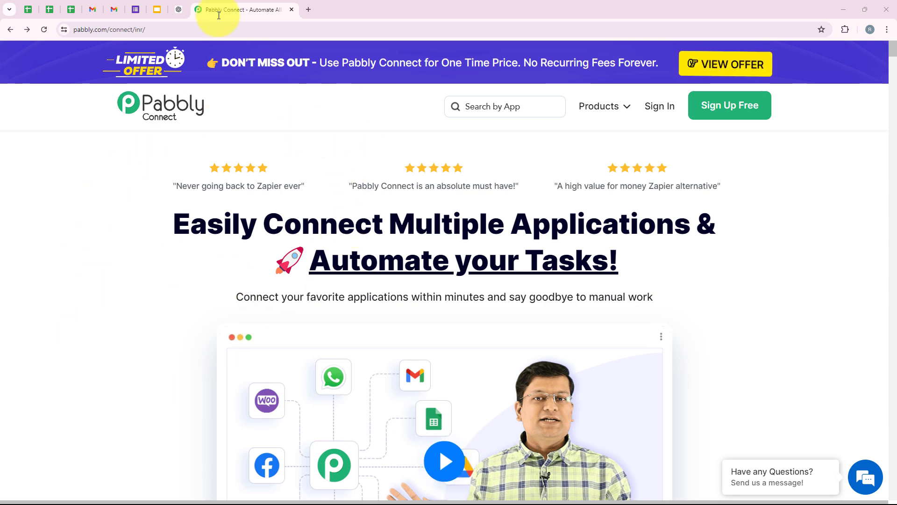
# Sign in to the Pabbly account
pyautogui.click(212, 30)
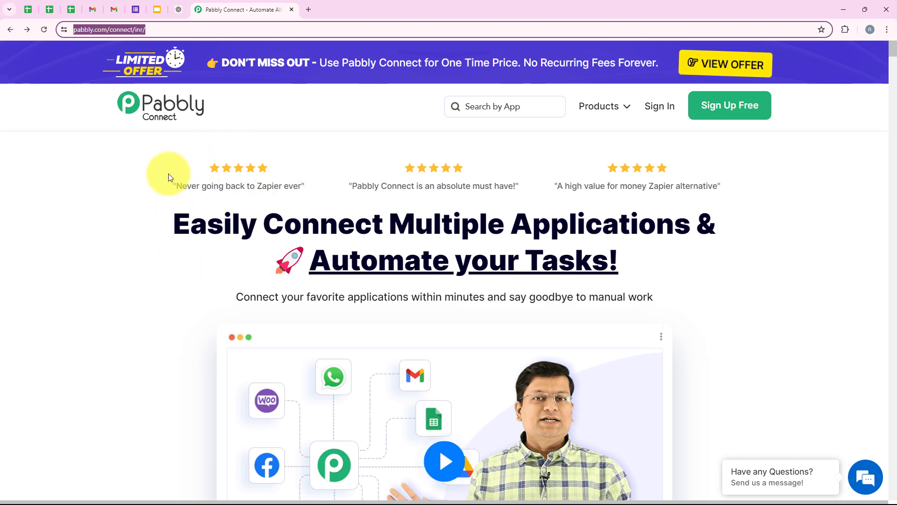
pyautogui.click(150, 238)
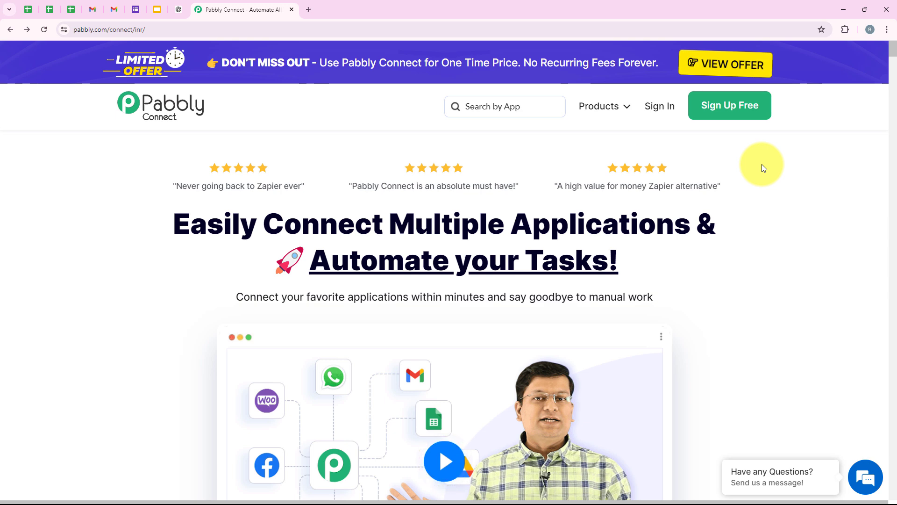
pyautogui.click(660, 106)
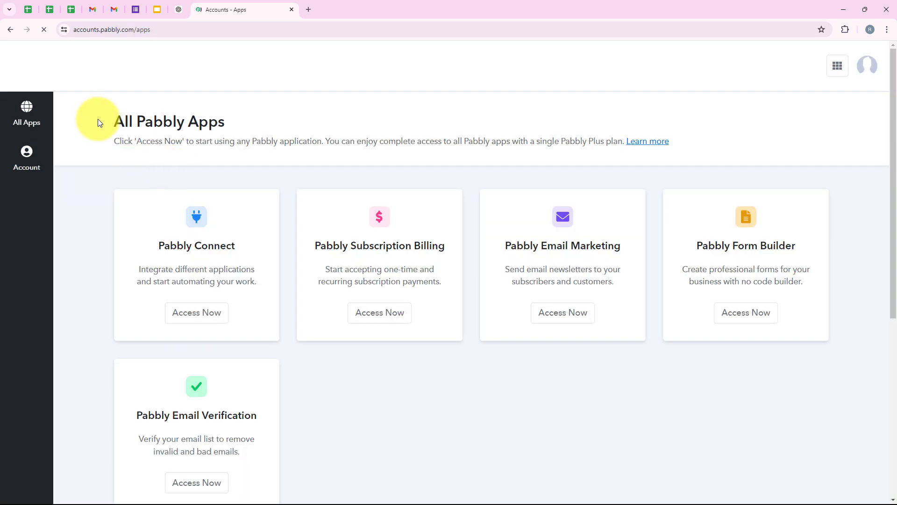
# Launch Pabbly Connect in a new tab from the All Pabbly Apps page
pyautogui.moveTo(97, 119); pyautogui.dragTo(229, 115)
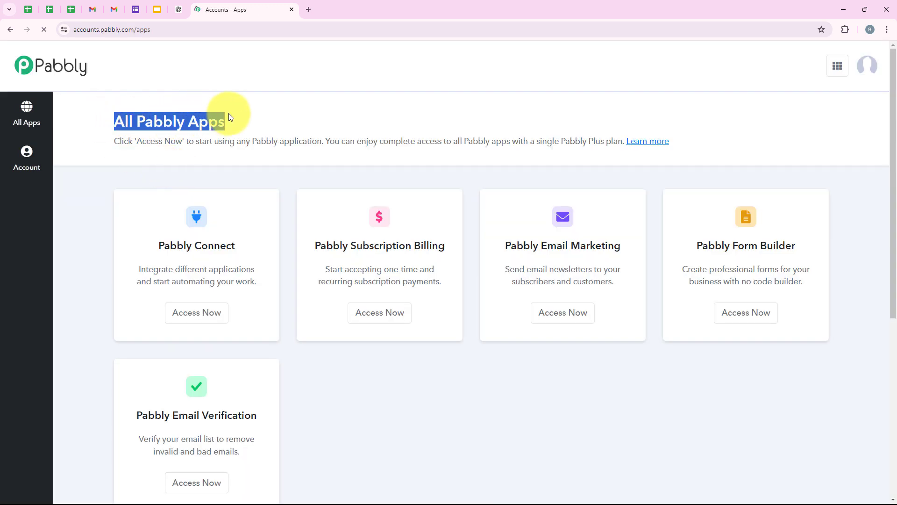
pyautogui.click(248, 161)
pyautogui.scroll(-1, 294, 373)
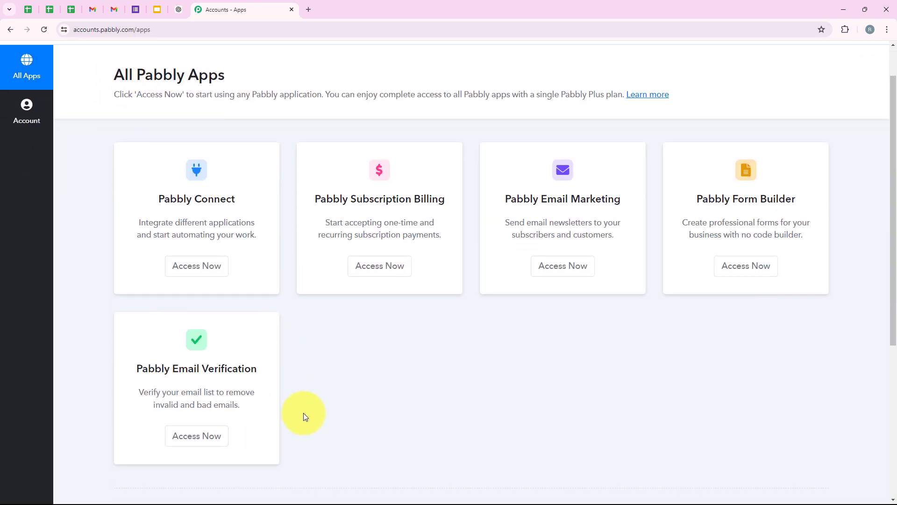
pyautogui.scroll(1, 304, 413)
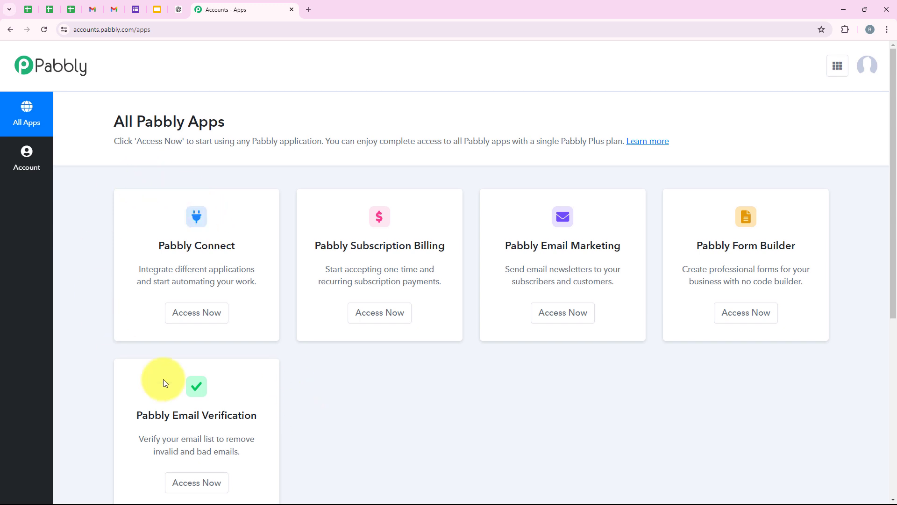
pyautogui.moveTo(159, 246); pyautogui.dragTo(245, 247)
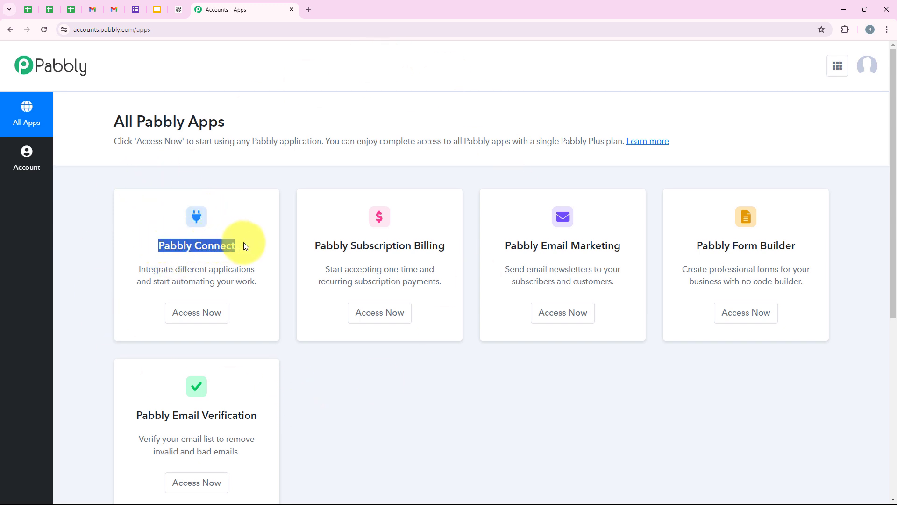
pyautogui.click(245, 247)
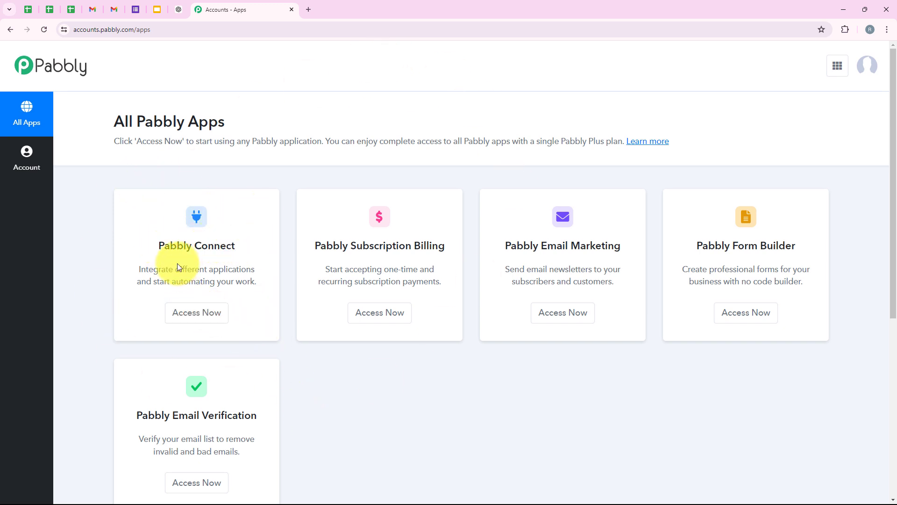
pyautogui.moveTo(177, 266); pyautogui.dragTo(271, 268)
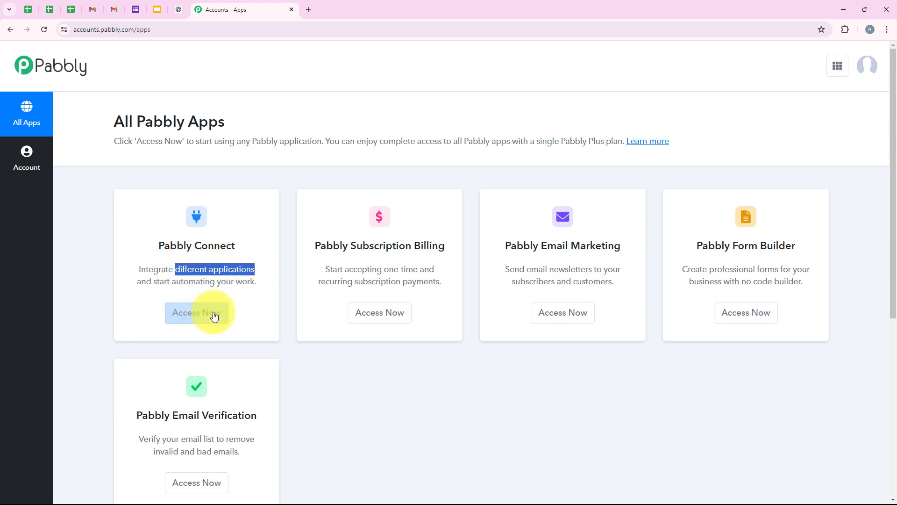
pyautogui.click(196, 319)
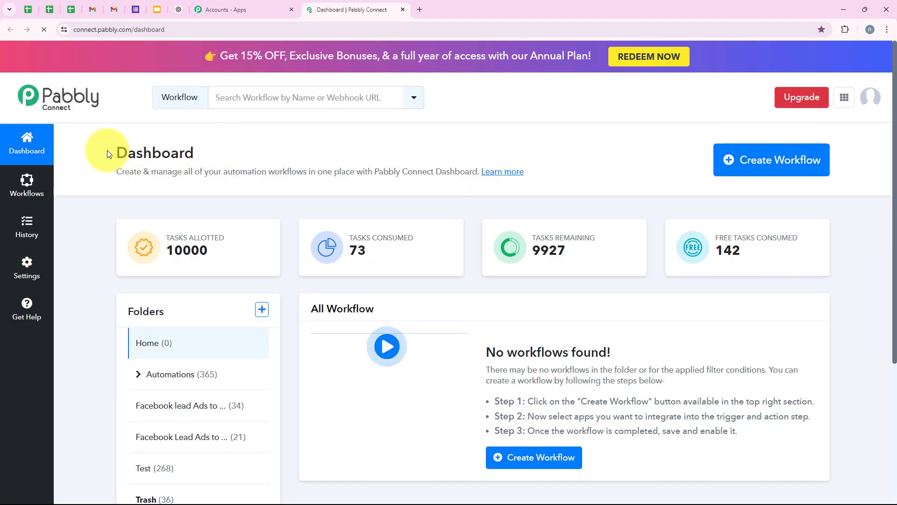
# Start a new workflow and place it in the Automations folder
pyautogui.moveTo(108, 151); pyautogui.dragTo(202, 151)
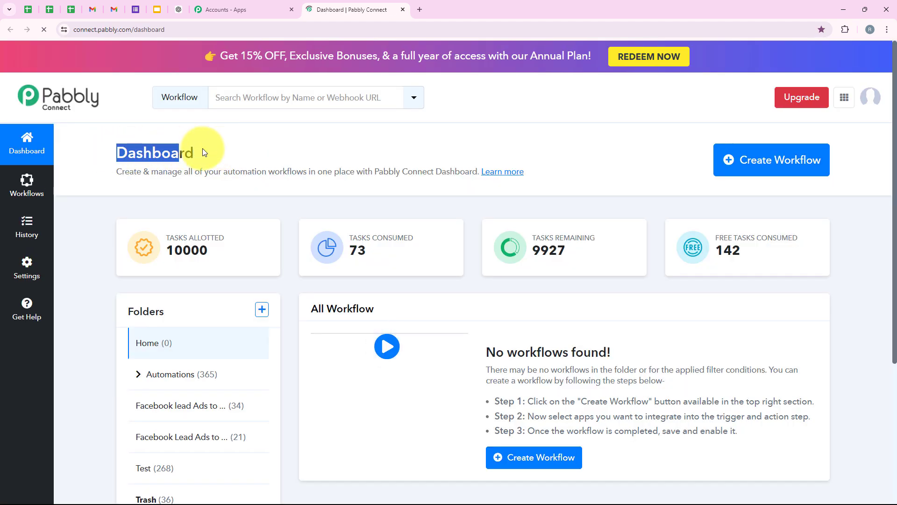
pyautogui.click(206, 148)
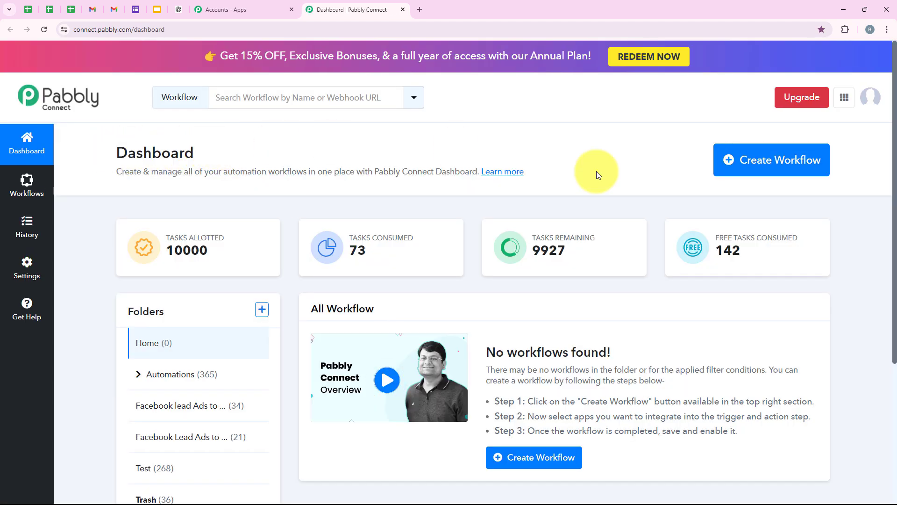
pyautogui.click(719, 168)
pyautogui.moveTo(307, 221); pyautogui.dragTo(374, 221)
pyautogui.moveTo(309, 285); pyautogui.dragTo(364, 283)
pyautogui.click(378, 287)
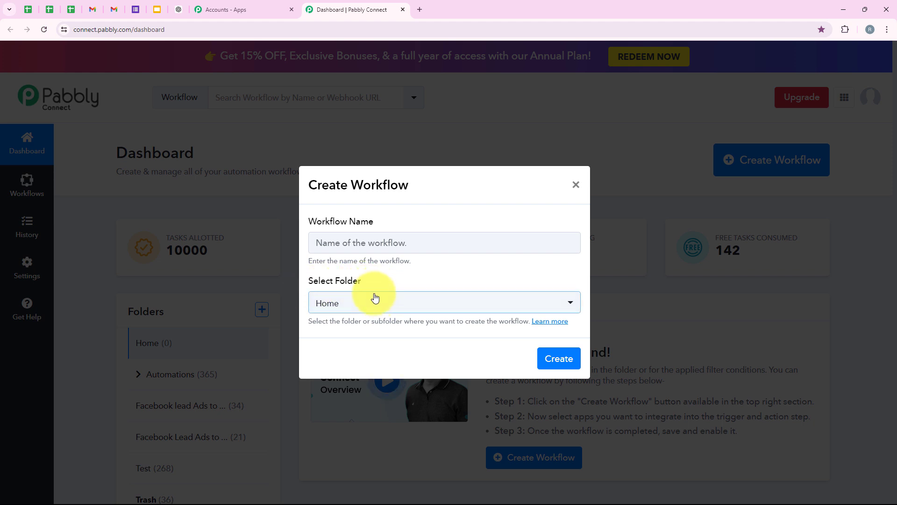
pyautogui.click(373, 302)
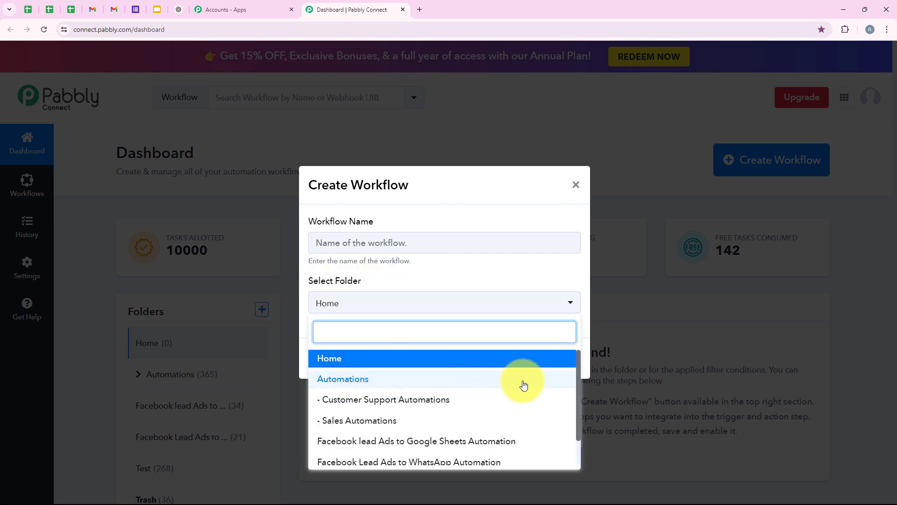
pyautogui.click(524, 384)
# Name it 'How to Automatically Generate Follow Up Emails with Google Gemini' and create it
pyautogui.click(353, 244)
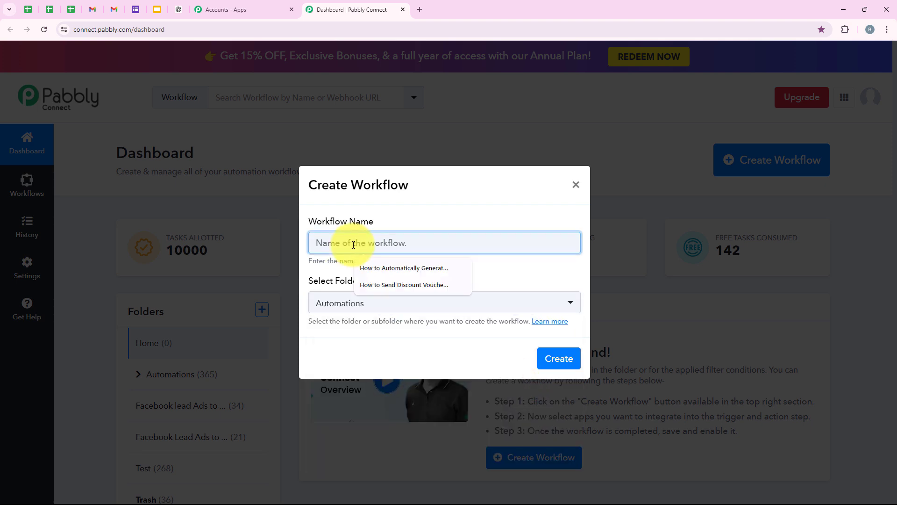
pyautogui.hotkey('ctrl', 'v')
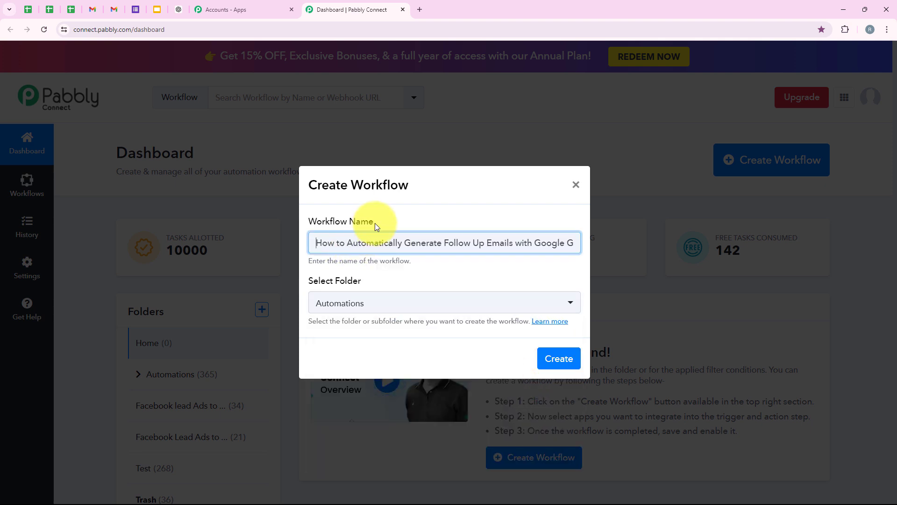
pyautogui.moveTo(456, 240); pyautogui.dragTo(590, 258)
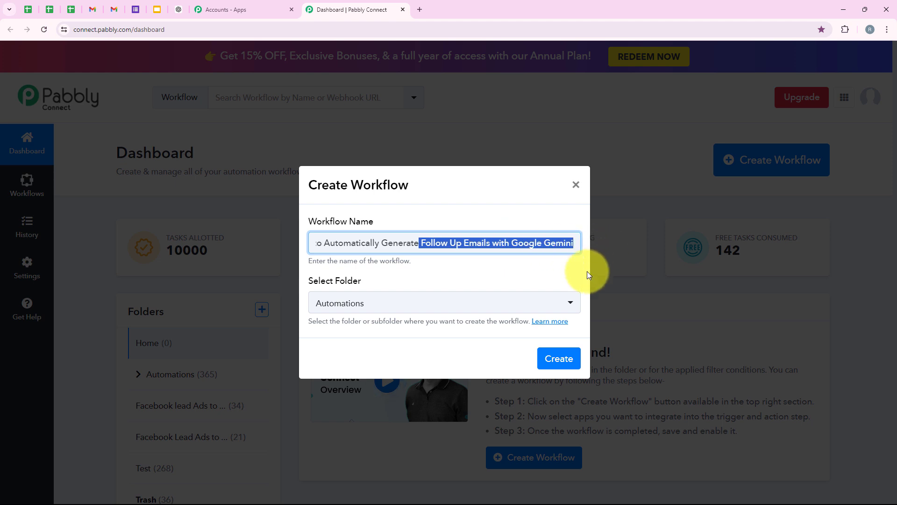
pyautogui.click(569, 359)
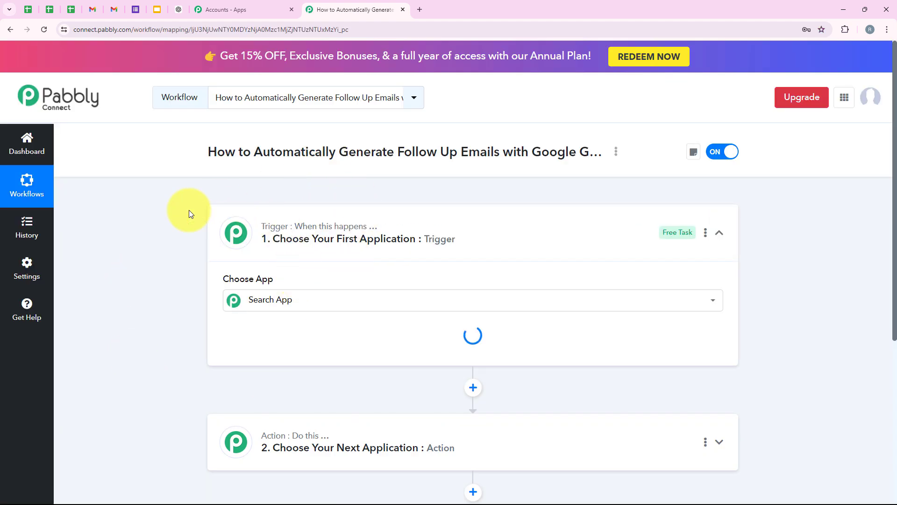
# Collapse the empty trigger step so the trigger and action steps both show
pyautogui.click(355, 300)
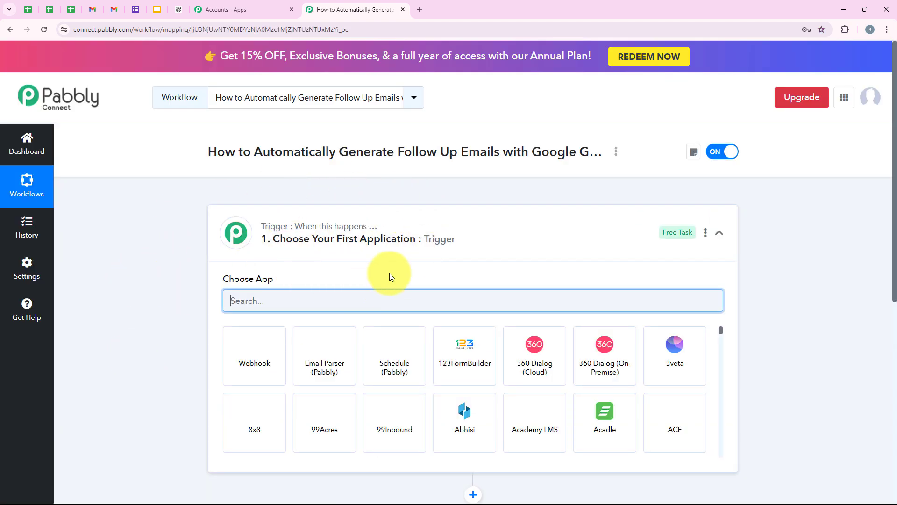
pyautogui.click(240, 237)
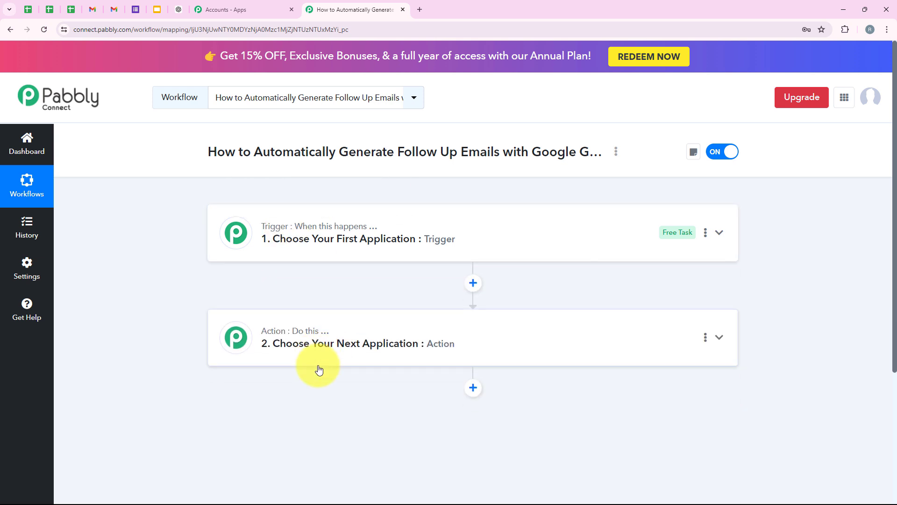
pyautogui.moveTo(300, 231)
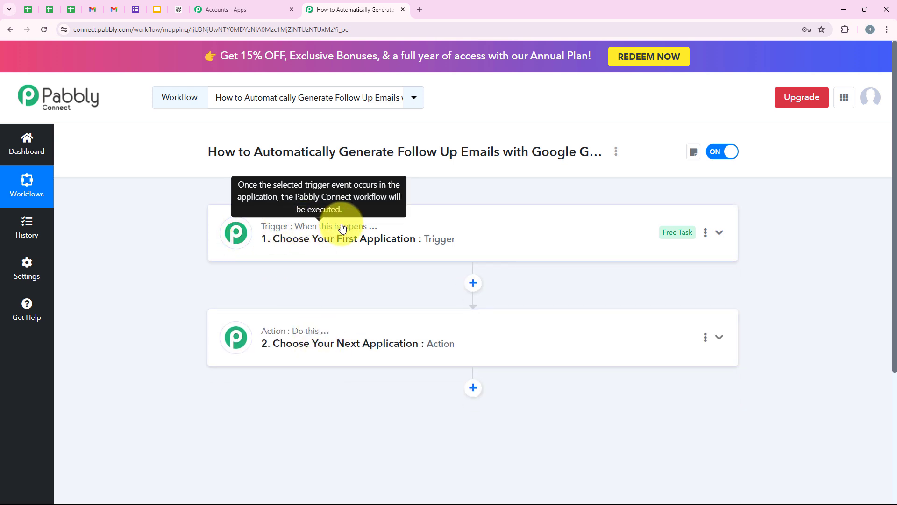
pyautogui.moveTo(298, 334)
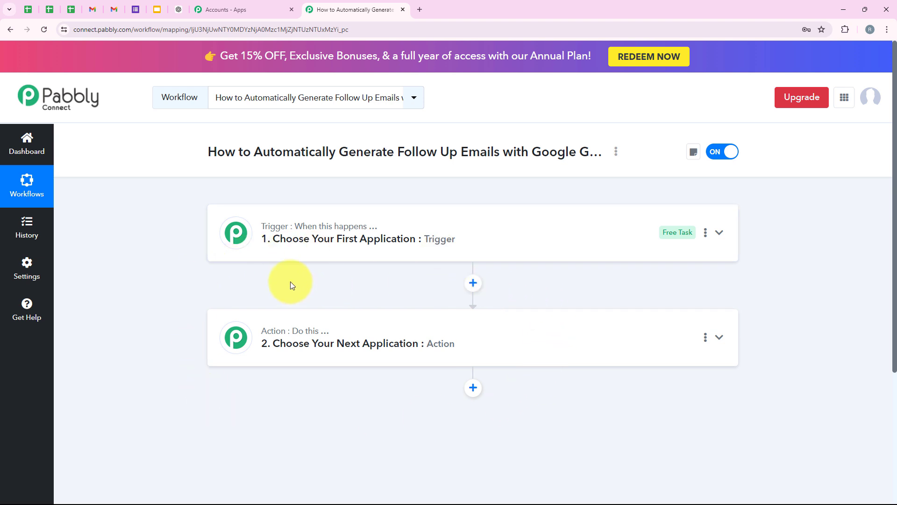
# Set the trigger to Email Parser (Pabbly) with the New Email event
pyautogui.click(369, 238)
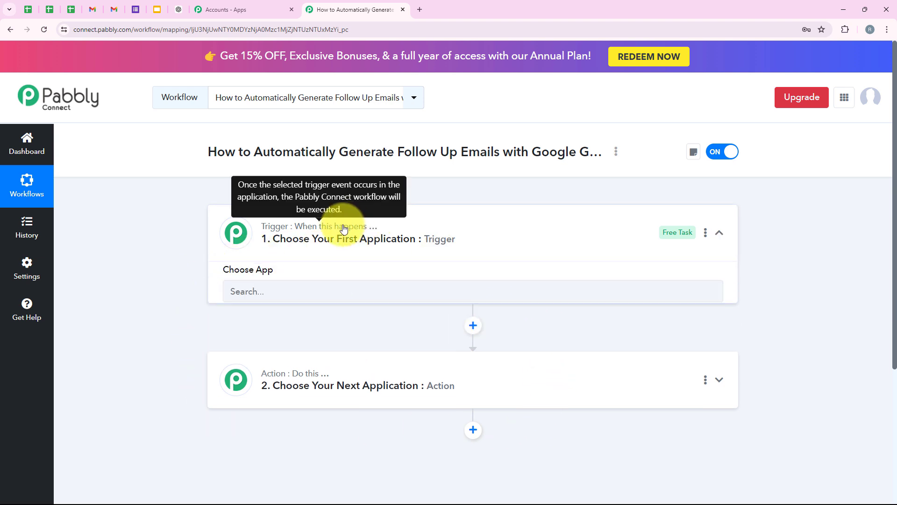
pyautogui.click(249, 299)
pyautogui.write('Ema')
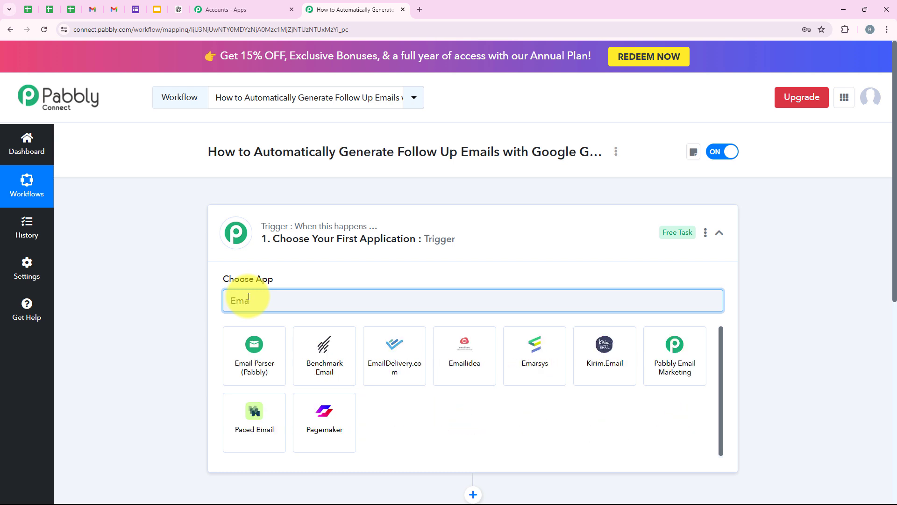
pyautogui.write('il Parser')
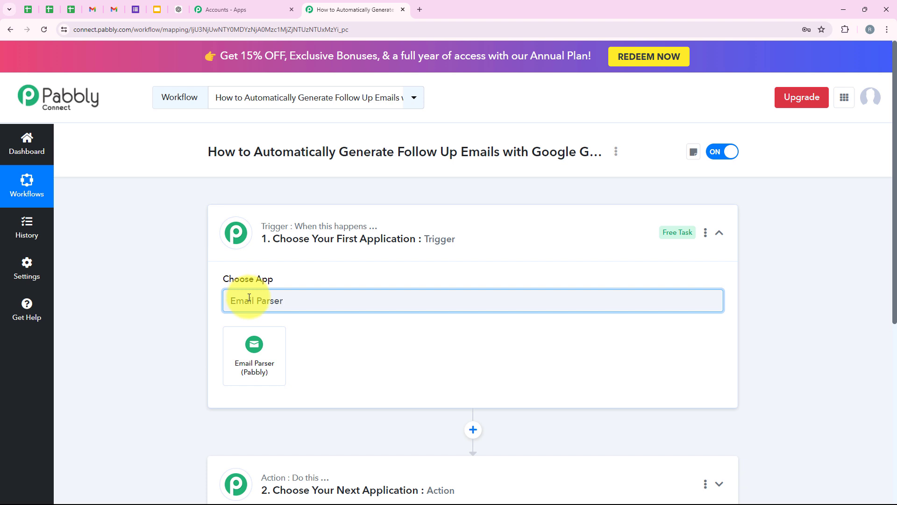
pyautogui.click(252, 343)
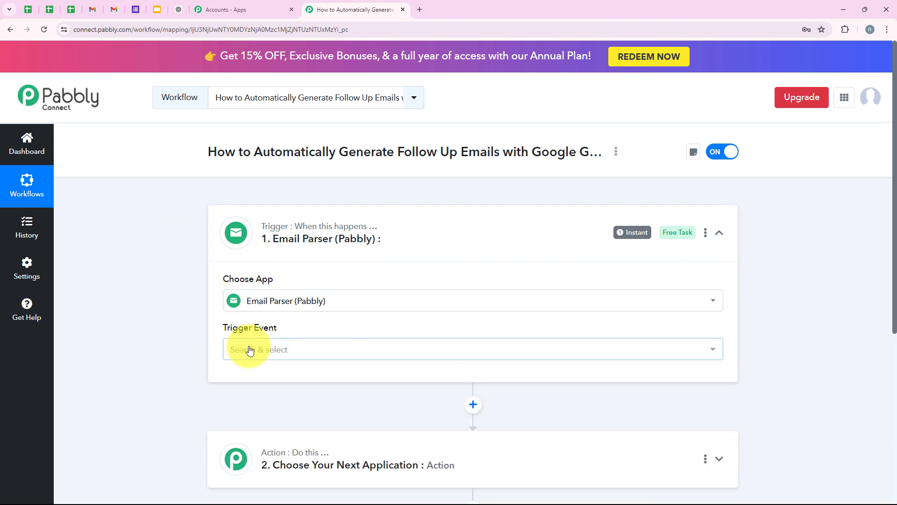
pyautogui.moveTo(215, 330); pyautogui.dragTo(282, 324)
pyautogui.click(281, 348)
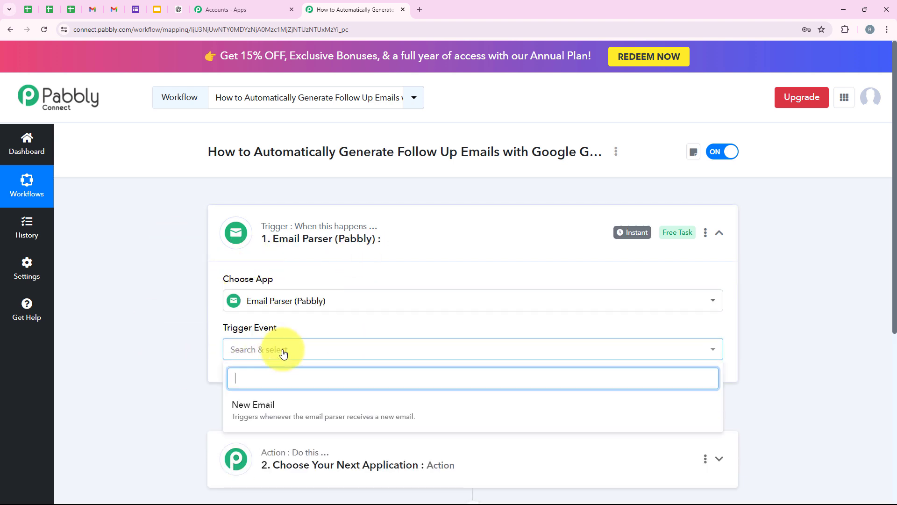
pyautogui.click(259, 403)
pyautogui.scroll(-1, 261, 321)
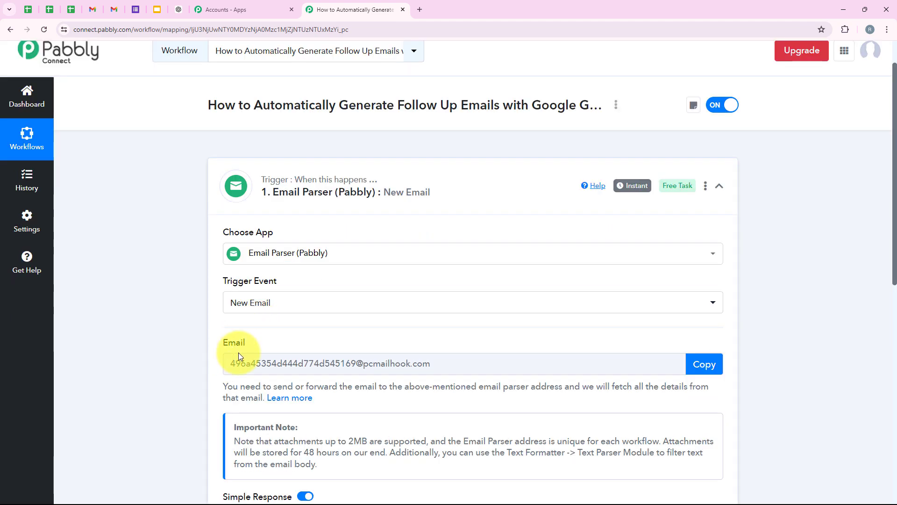
# Copy the Email Parser address and go to the Gmail inbox
pyautogui.click(704, 368)
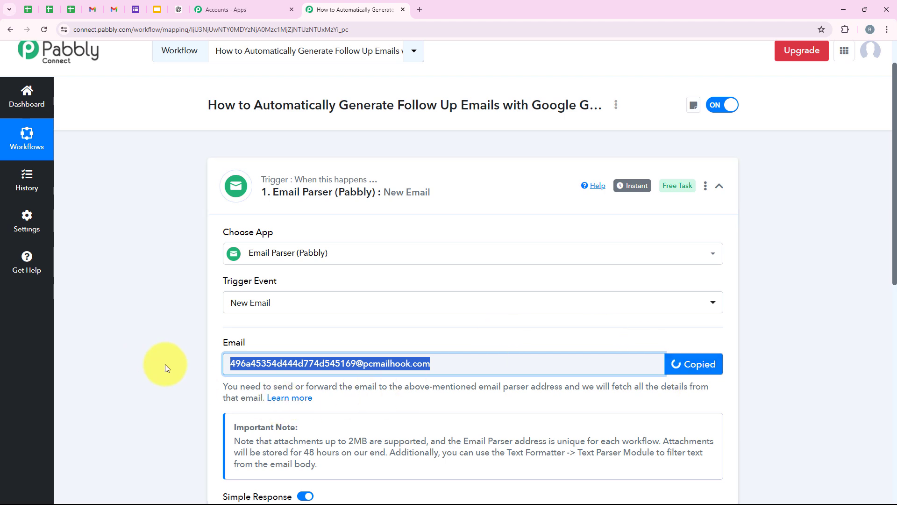
pyautogui.click(165, 363)
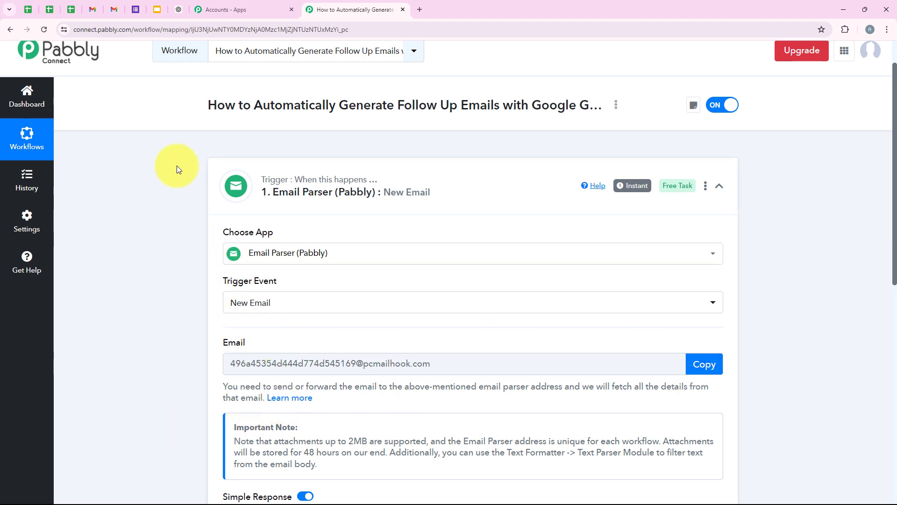
pyautogui.click(92, 5)
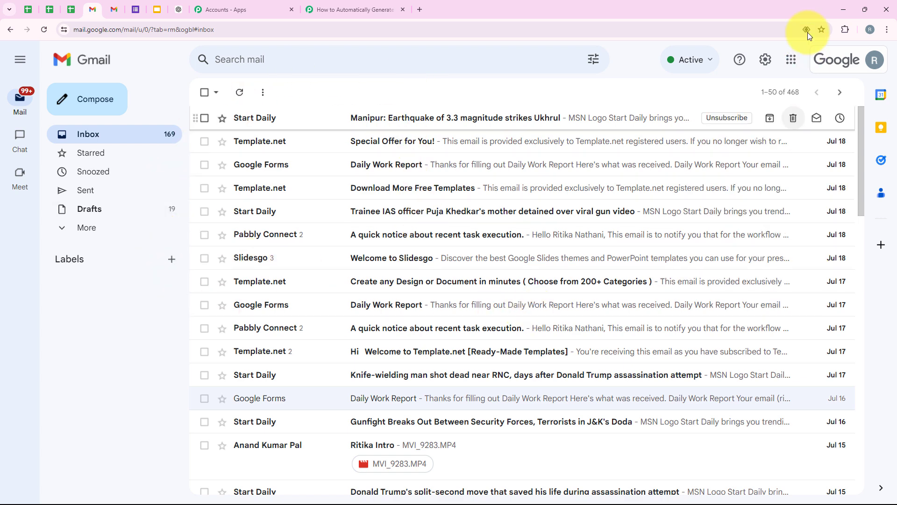
# Open Gmail's Forwarding and POP/IMAP settings
pyautogui.click(765, 60)
pyautogui.click(745, 122)
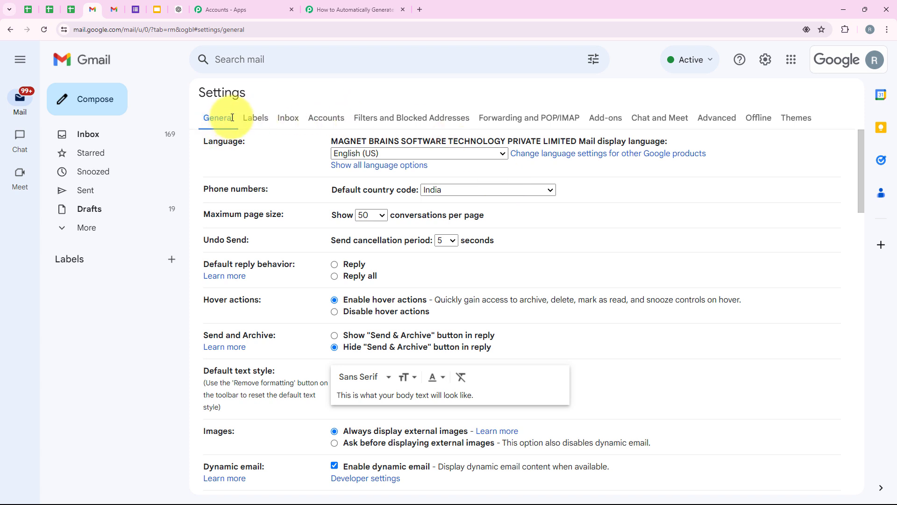
pyautogui.click(547, 120)
pyautogui.moveTo(202, 139); pyautogui.dragTo(256, 138)
pyautogui.click(281, 141)
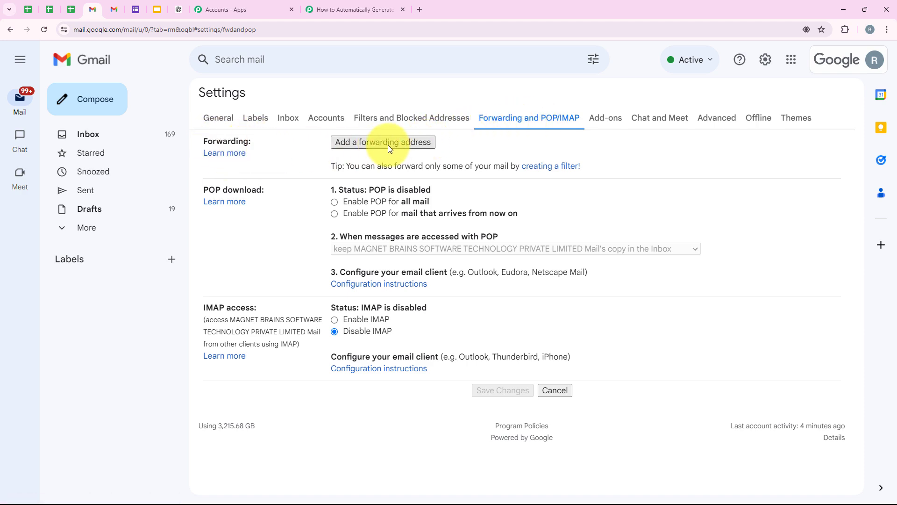
# Add the pasted Email Parser address as a forwarding address and approve it
pyautogui.click(389, 146)
pyautogui.moveTo(313, 259); pyautogui.dragTo(497, 256)
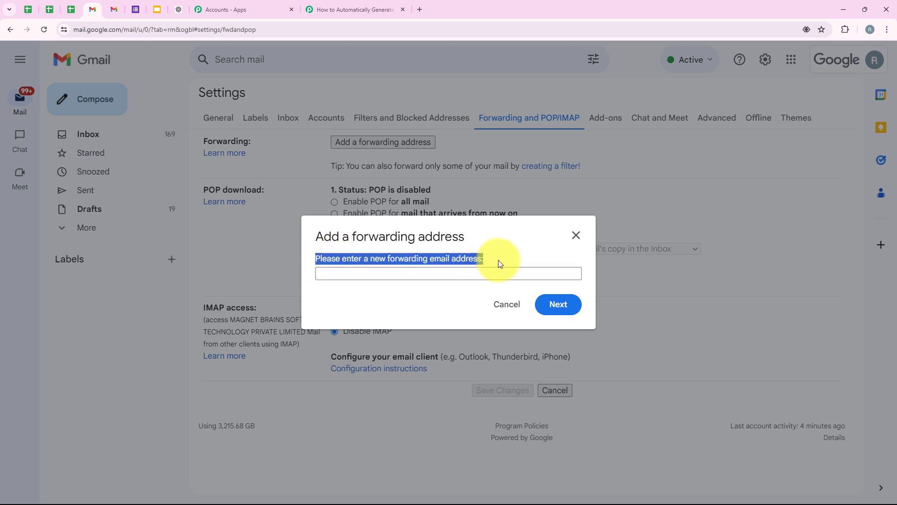
pyautogui.click(421, 270)
pyautogui.rightClick(424, 274)
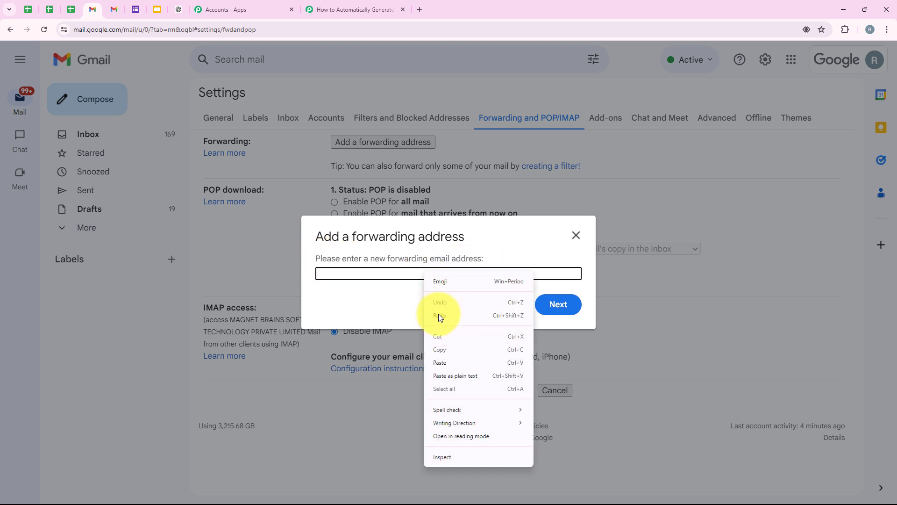
pyautogui.click(441, 360)
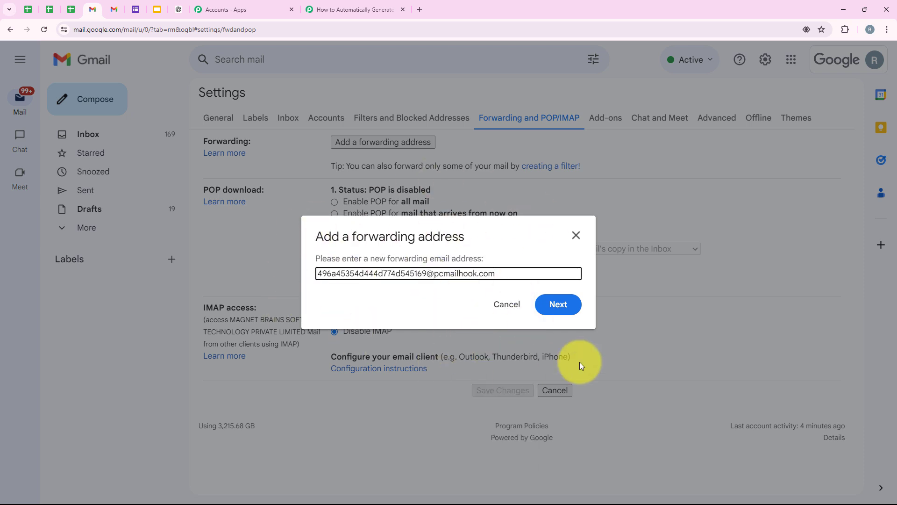
pyautogui.click(571, 308)
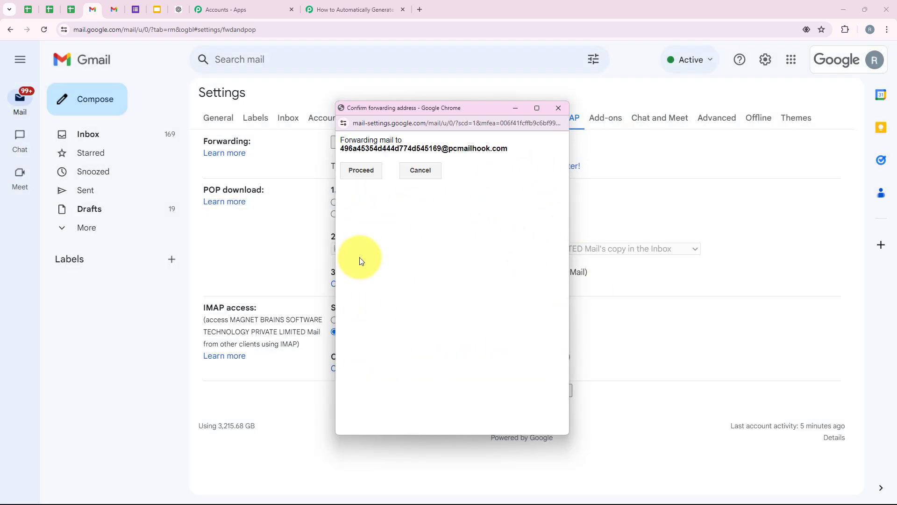
pyautogui.click(359, 172)
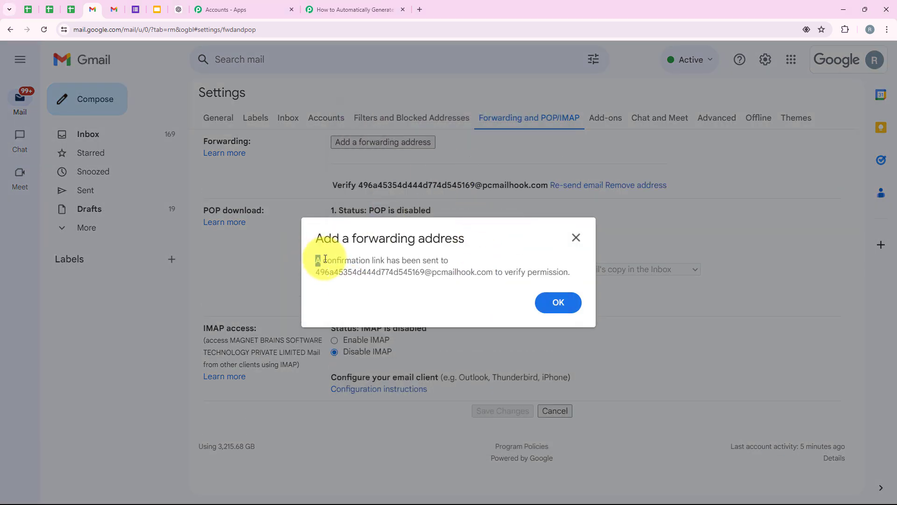
pyautogui.moveTo(325, 259); pyautogui.dragTo(450, 261)
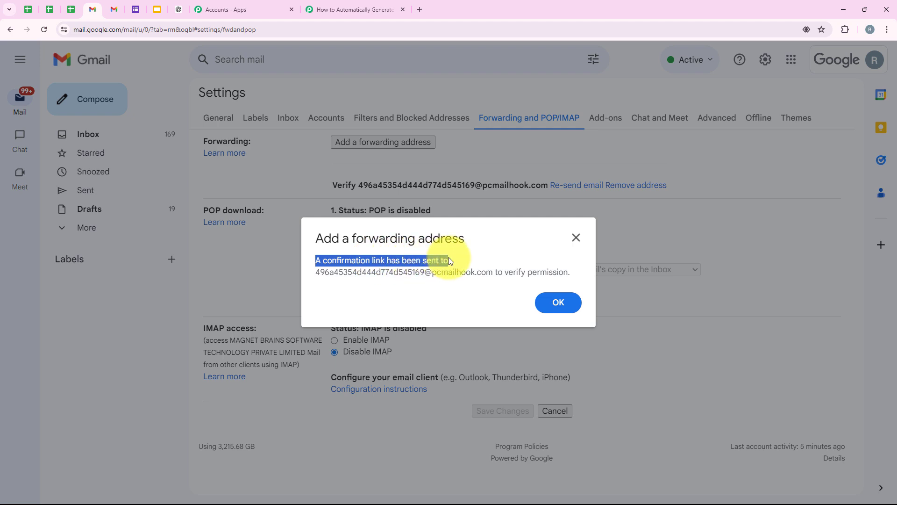
pyautogui.click(577, 304)
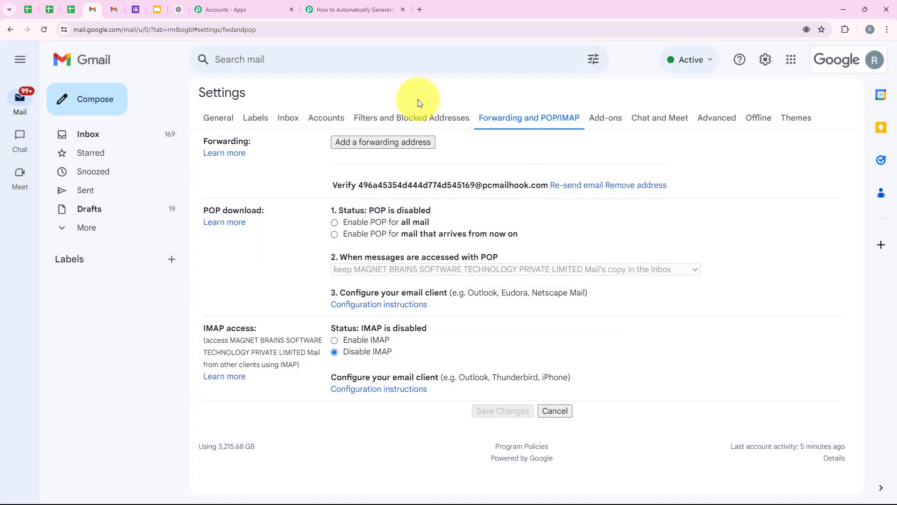
pyautogui.click(366, 10)
# Select the mail-settings.google.com confirmation link in Response A's Body Text
pyautogui.scroll(-5, 422, 265)
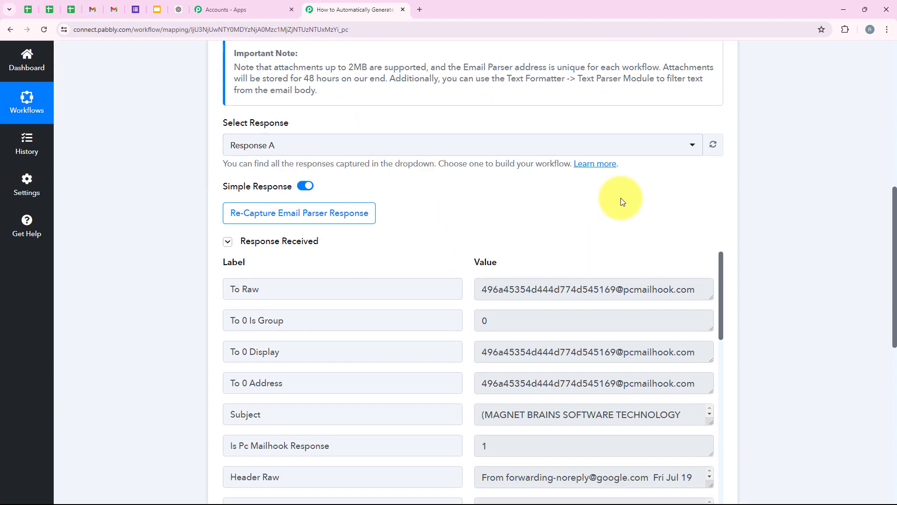
pyautogui.scroll(-2, 622, 201)
pyautogui.scroll(-7, 451, 285)
pyautogui.scroll(-5, 451, 285)
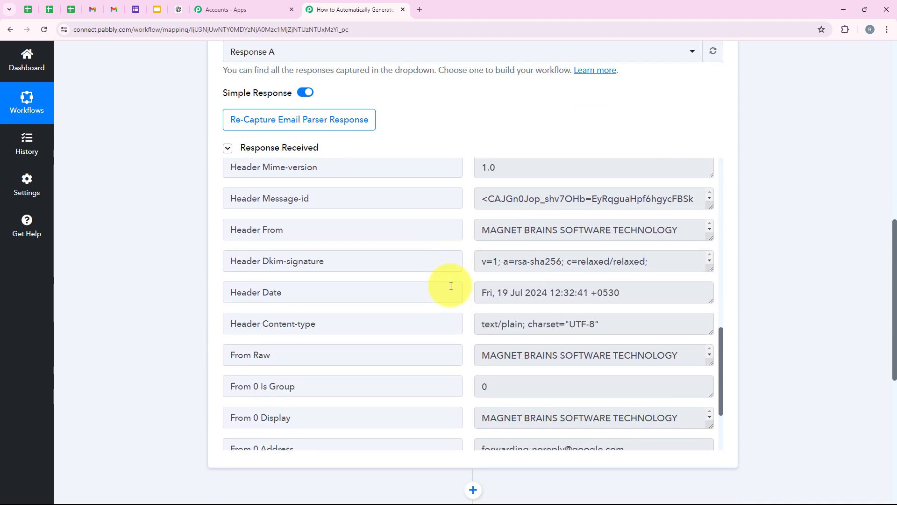
pyautogui.scroll(-2, 451, 285)
pyautogui.moveTo(231, 370); pyautogui.dragTo(711, 424)
pyautogui.scroll(2, 578, 399)
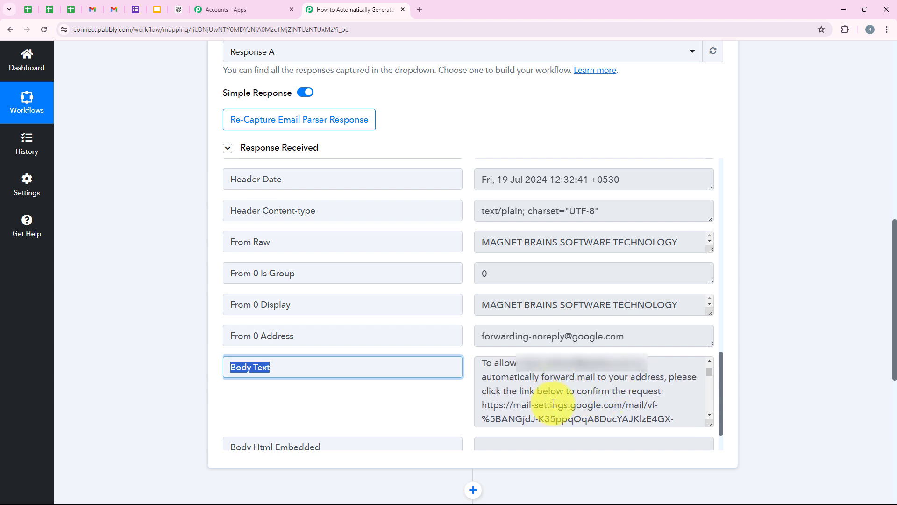
pyautogui.click(581, 396)
pyautogui.scroll(-1, 580, 396)
pyautogui.moveTo(482, 376); pyautogui.dragTo(626, 389)
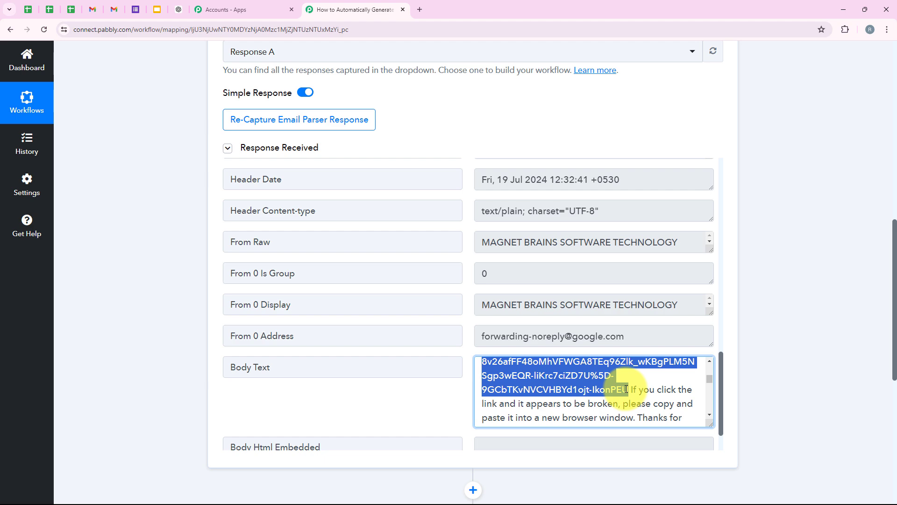
# Load the pasted confirmation link in a new tab and confirm forwarding
pyautogui.click(426, 5)
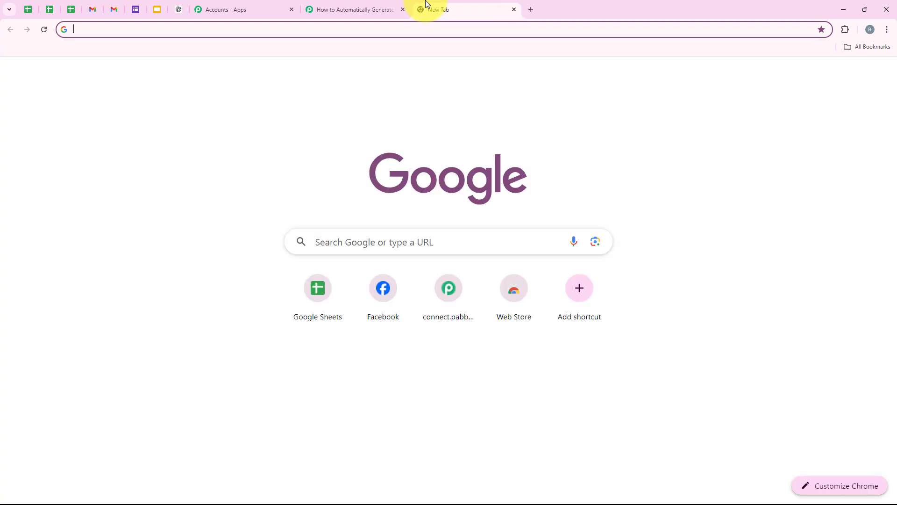
pyautogui.hotkey('ctrl', 'v')
pyautogui.press('Return')
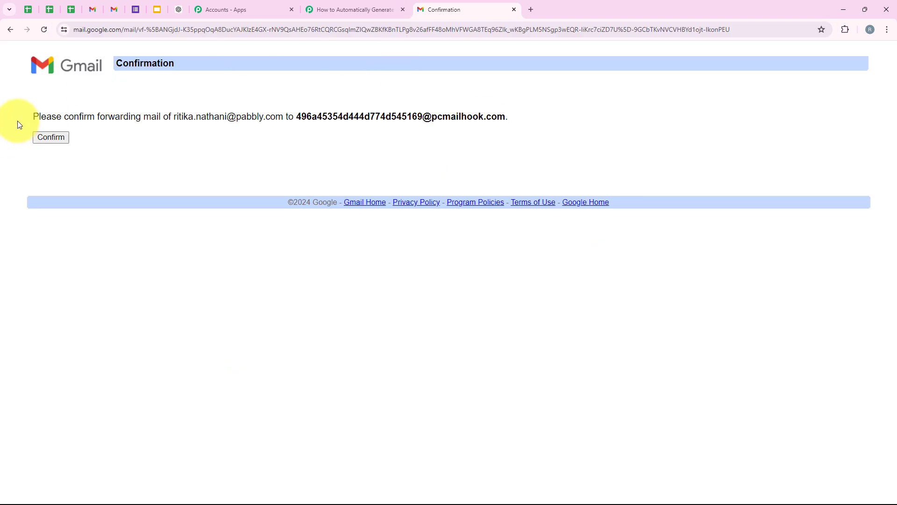
pyautogui.moveTo(19, 120); pyautogui.dragTo(174, 118)
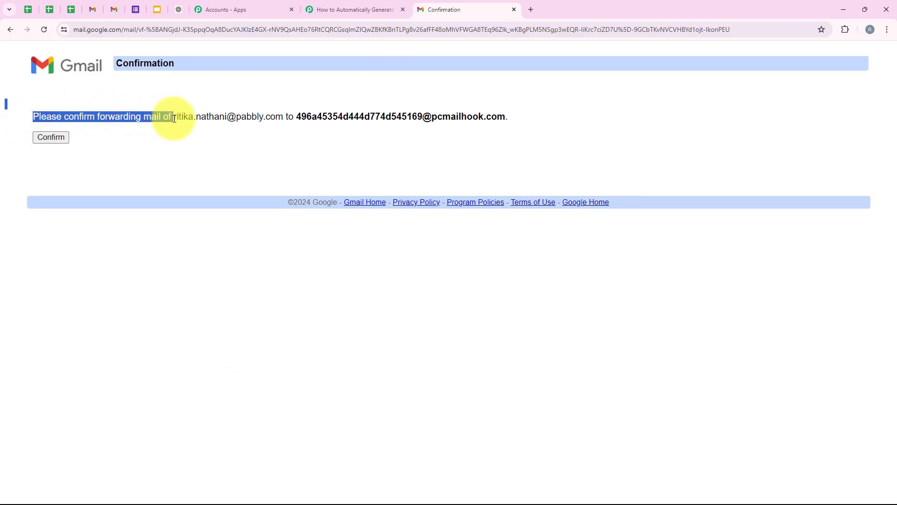
pyautogui.click(50, 140)
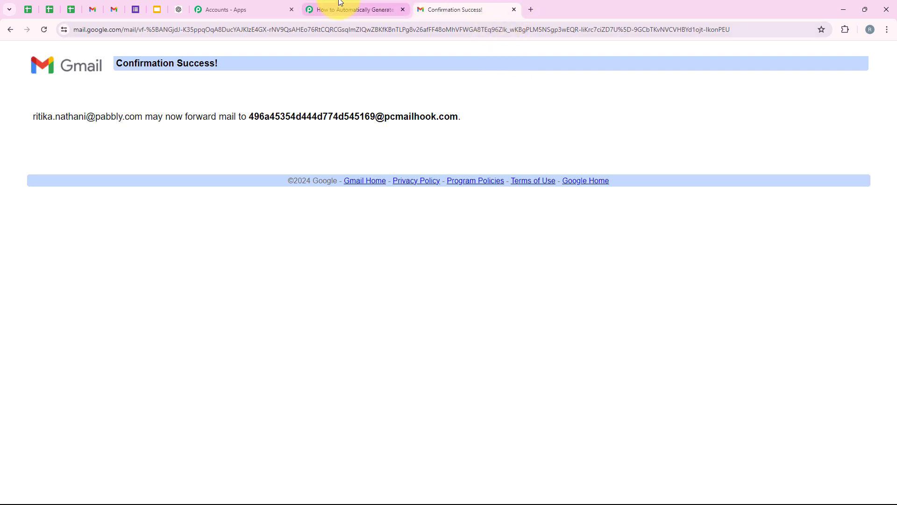
# Enable Forward a copy to the parser address, keeping Gmail's copy in Inbox, and save
pyautogui.click(98, 2)
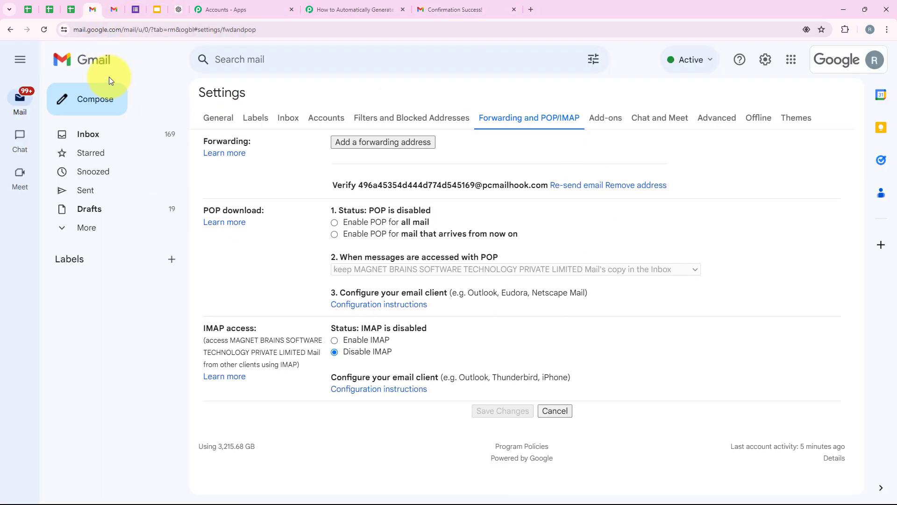
pyautogui.click(45, 30)
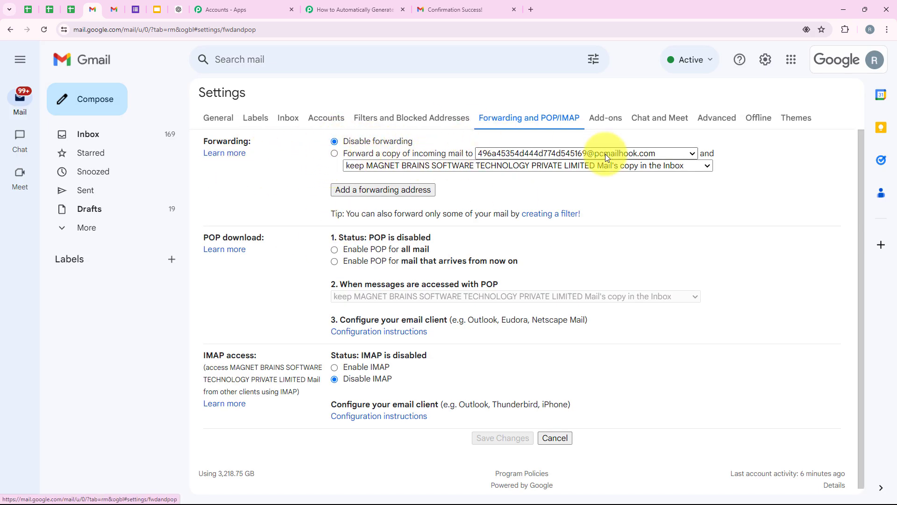
pyautogui.click(334, 154)
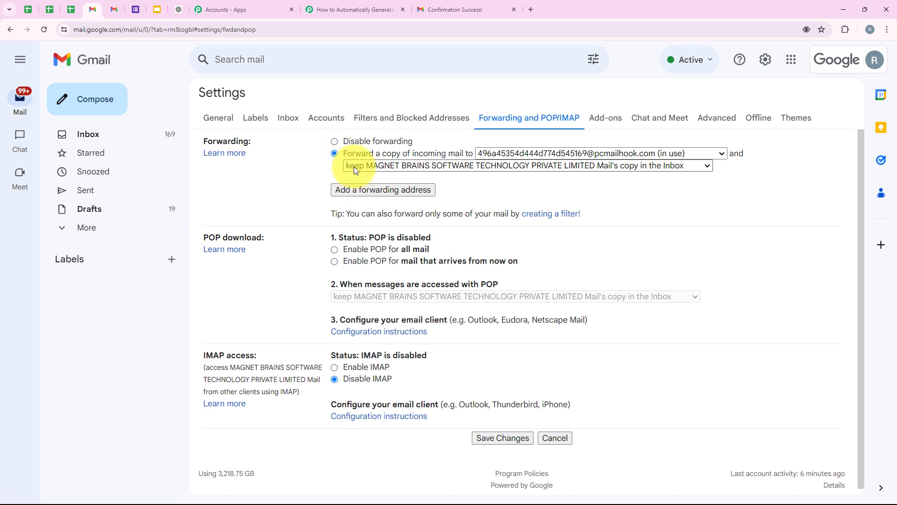
pyautogui.click(467, 166)
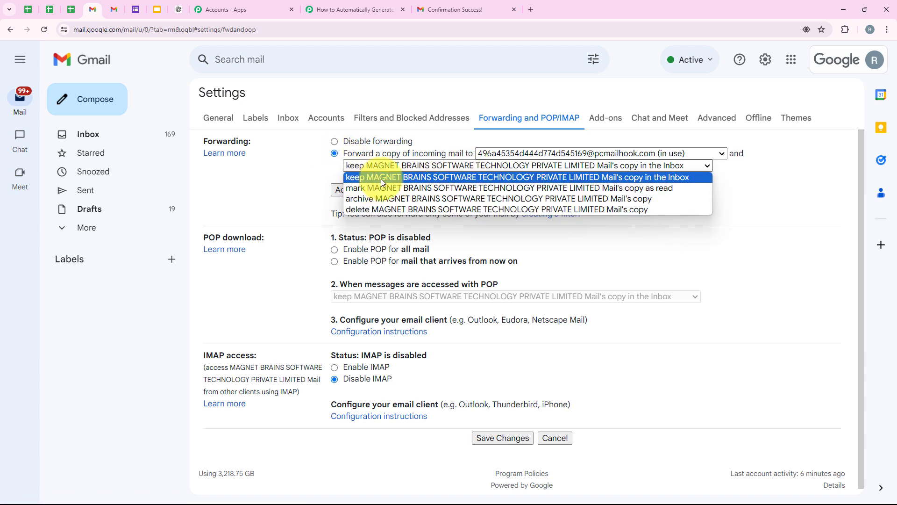
pyautogui.click(654, 178)
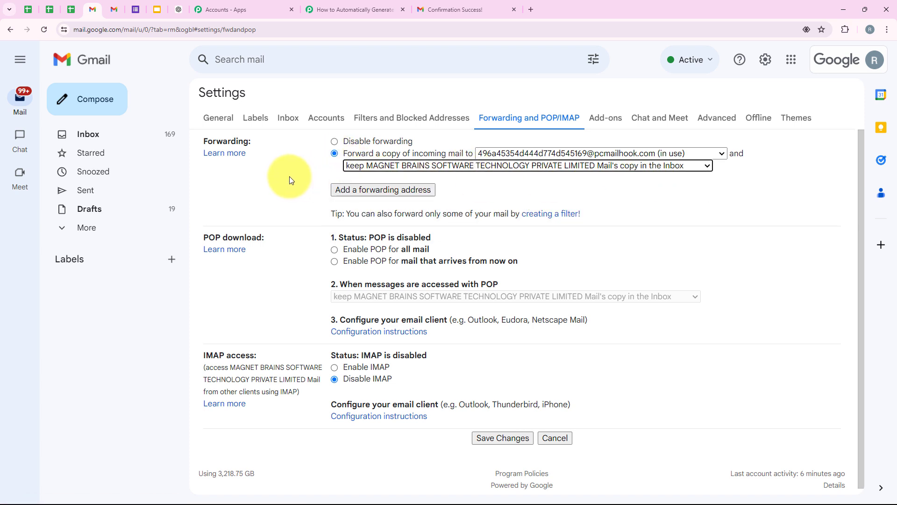
pyautogui.scroll(-1, 515, 442)
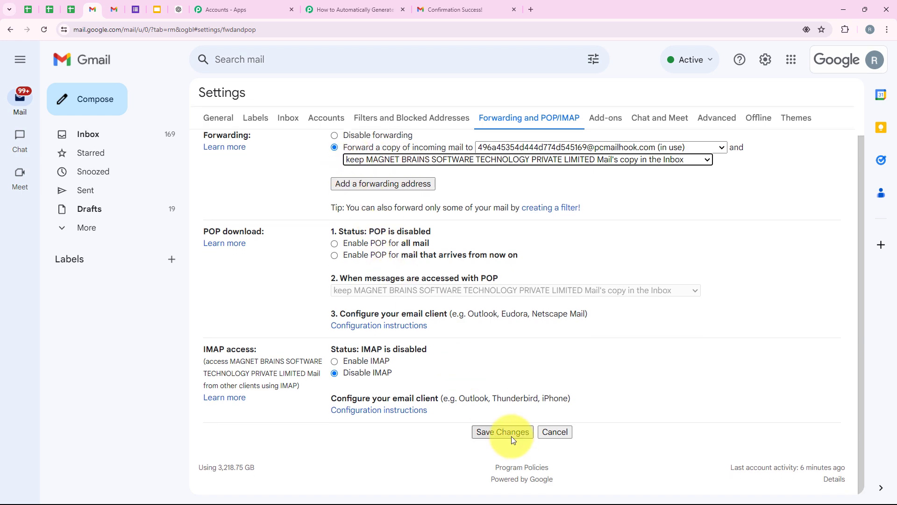
pyautogui.click(511, 436)
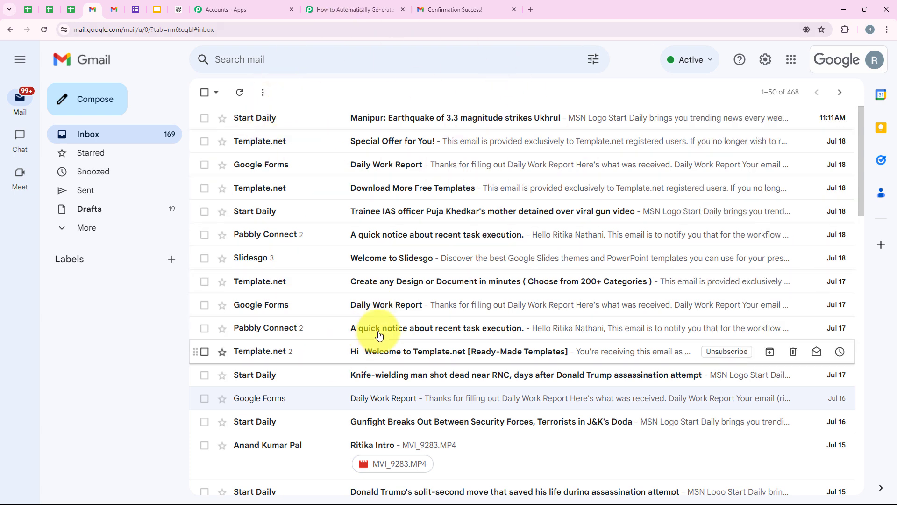
pyautogui.click(333, 3)
# Re-capture the Email Parser response, confirming Yes to discard Response A
pyautogui.click(360, 306)
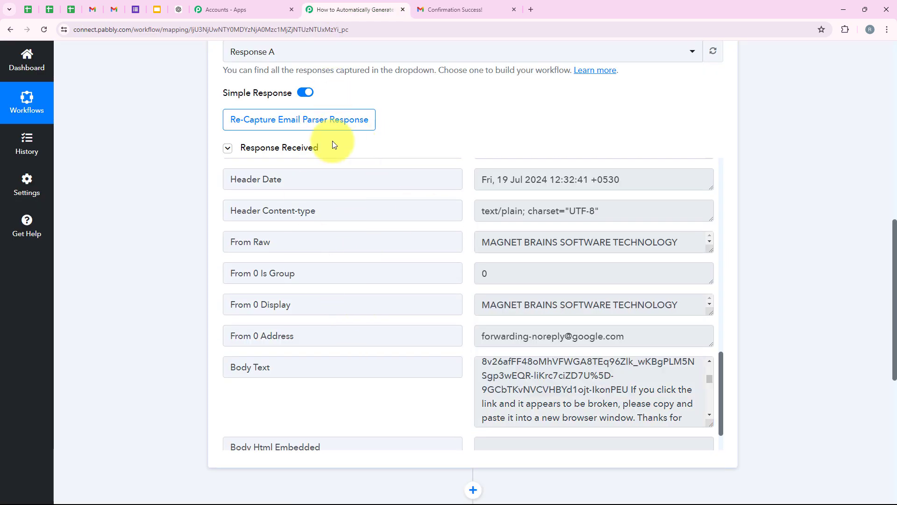
pyautogui.click(299, 121)
pyautogui.click(408, 335)
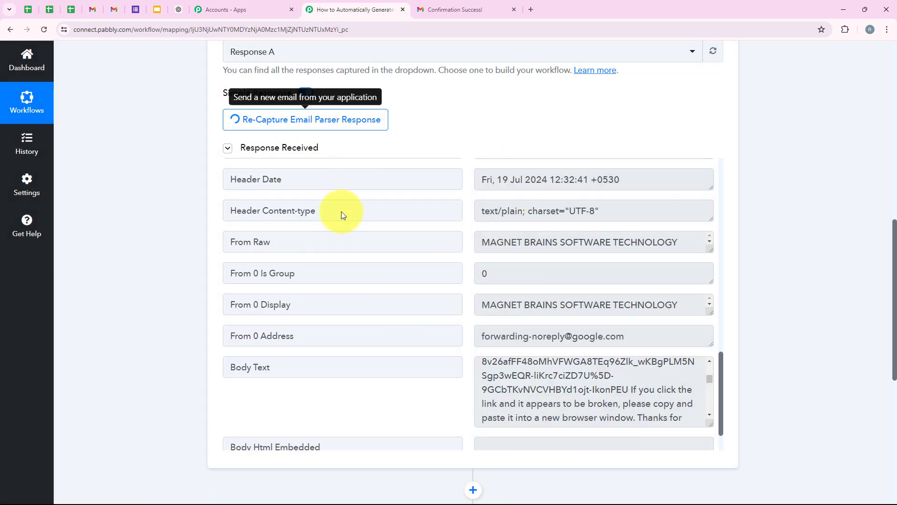
pyautogui.scroll(5, 344, 281)
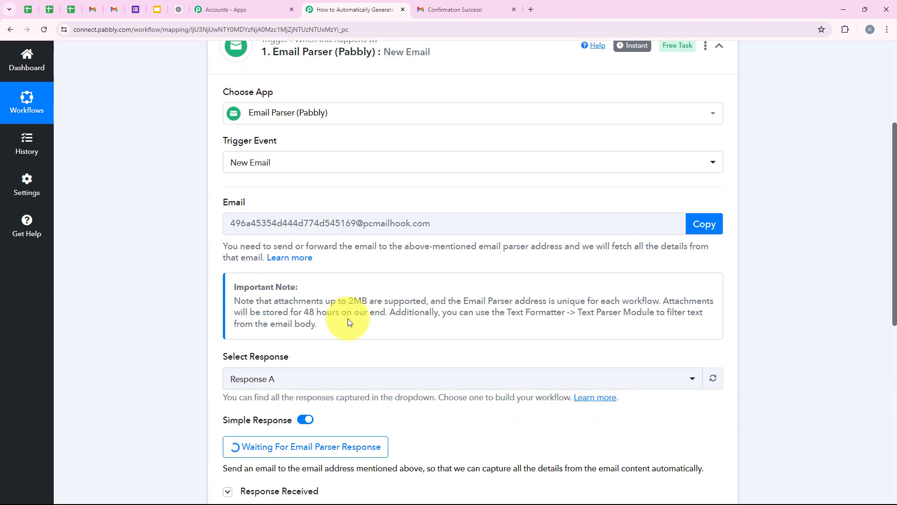
pyautogui.scroll(-1, 371, 266)
pyautogui.scroll(-2, 387, 341)
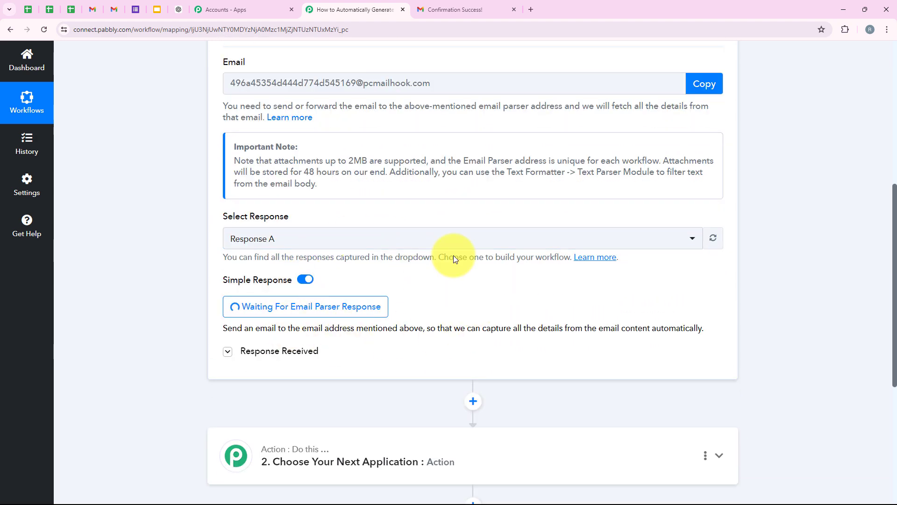
# Compose a new Gmail message to the suggested contact
pyautogui.click(123, 6)
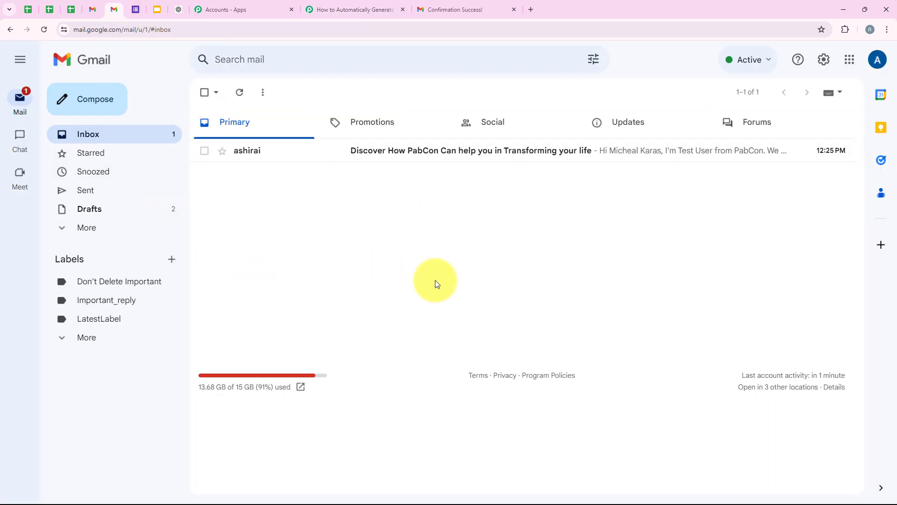
pyautogui.click(100, 98)
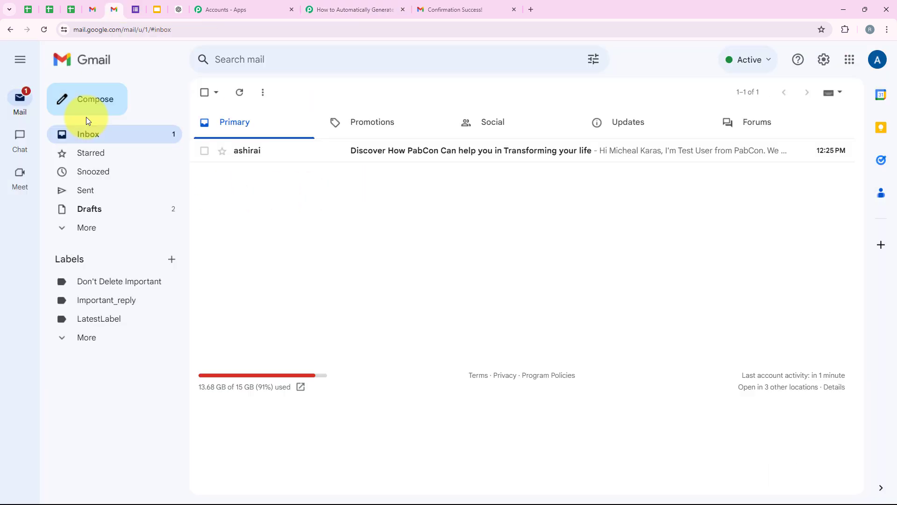
pyautogui.click(89, 100)
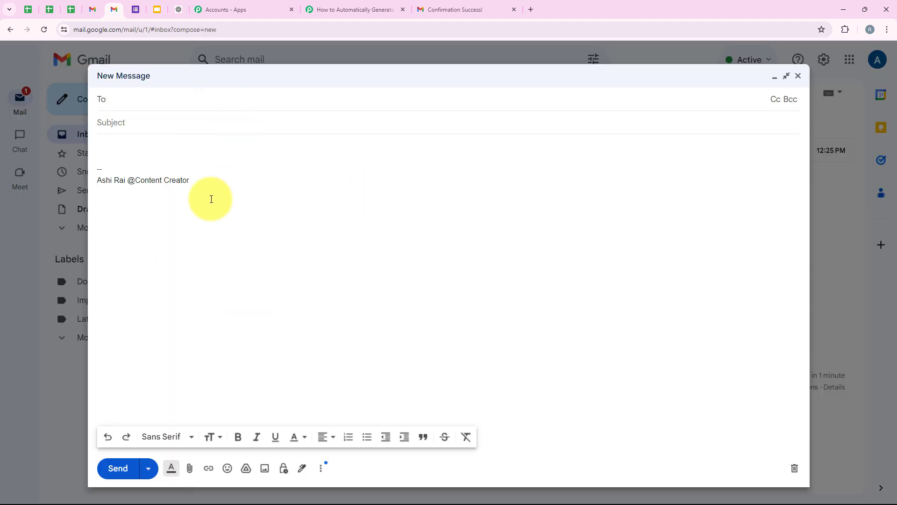
pyautogui.write('ri')
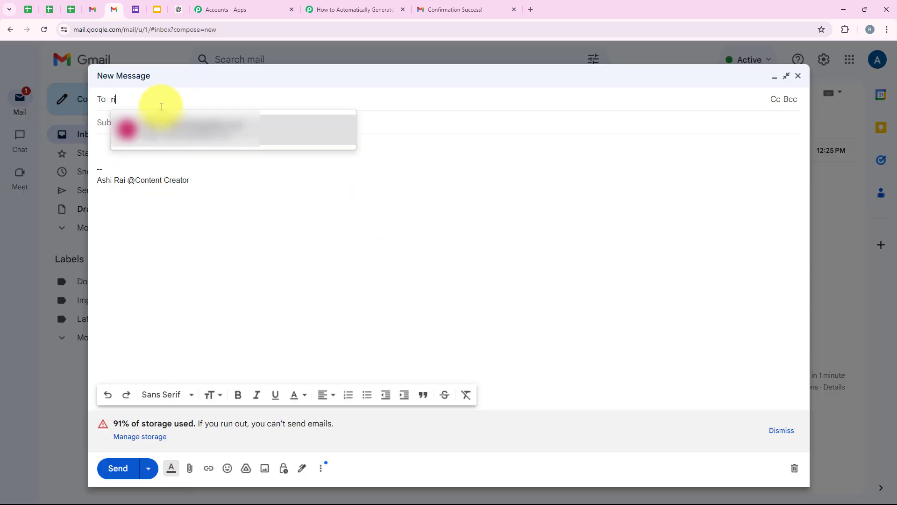
pyautogui.click(179, 133)
pyautogui.click(129, 135)
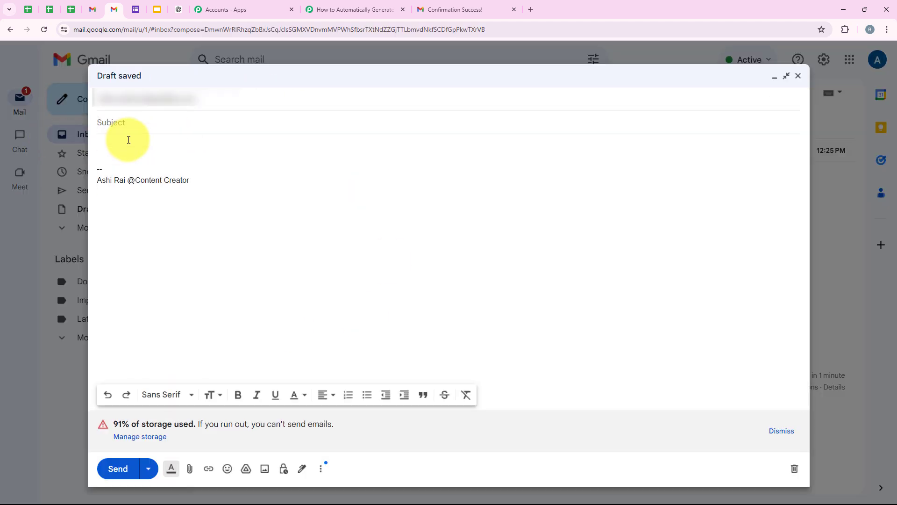
# Send it with subject 'Feedback on New Face Mask' and the pasted praise, then view it
pyautogui.hotkey('ctrl', 'v')
pyautogui.press('Tab')
pyautogui.hotkey('ctrl', 'v')
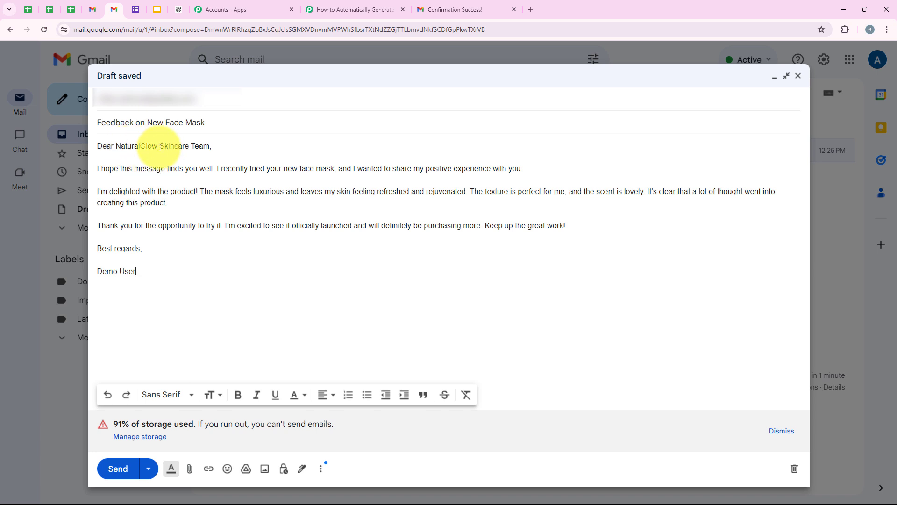
pyautogui.moveTo(140, 274); pyautogui.dragTo(100, 169)
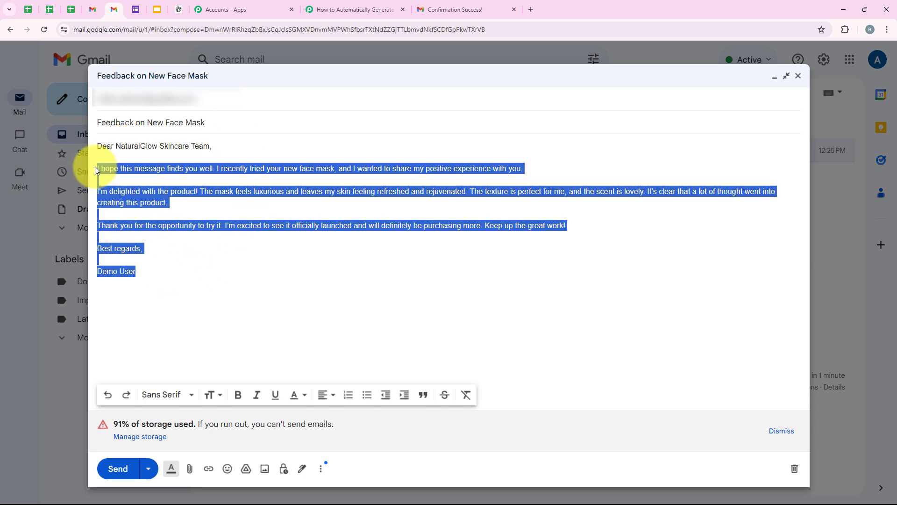
pyautogui.click(222, 266)
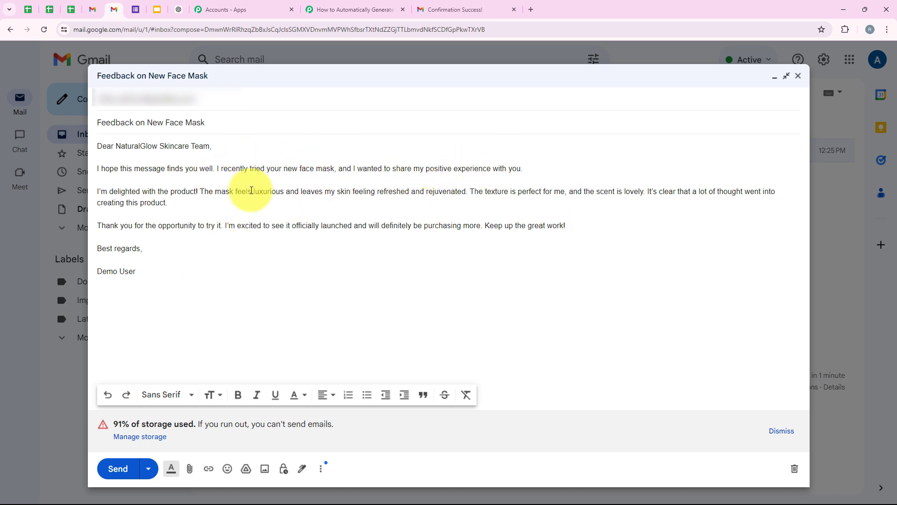
pyautogui.click(119, 468)
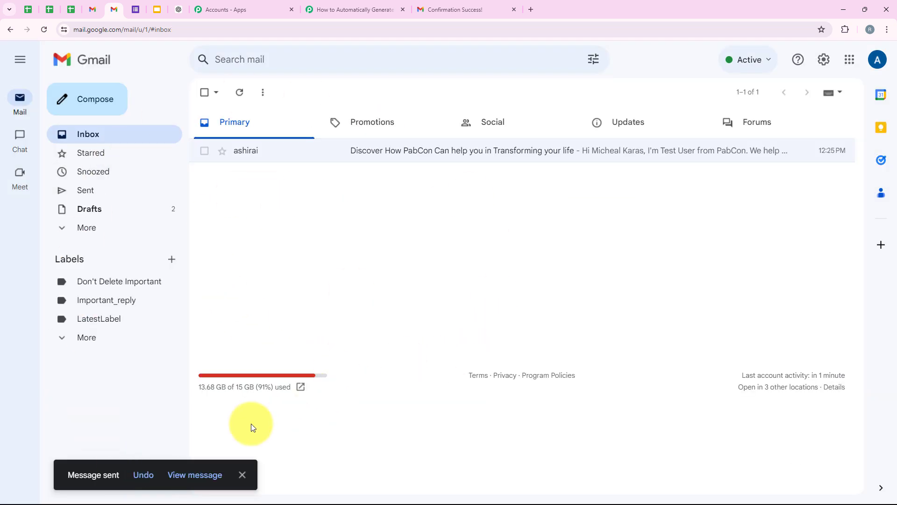
pyautogui.moveTo(54, 480); pyautogui.dragTo(172, 477)
pyautogui.click(172, 476)
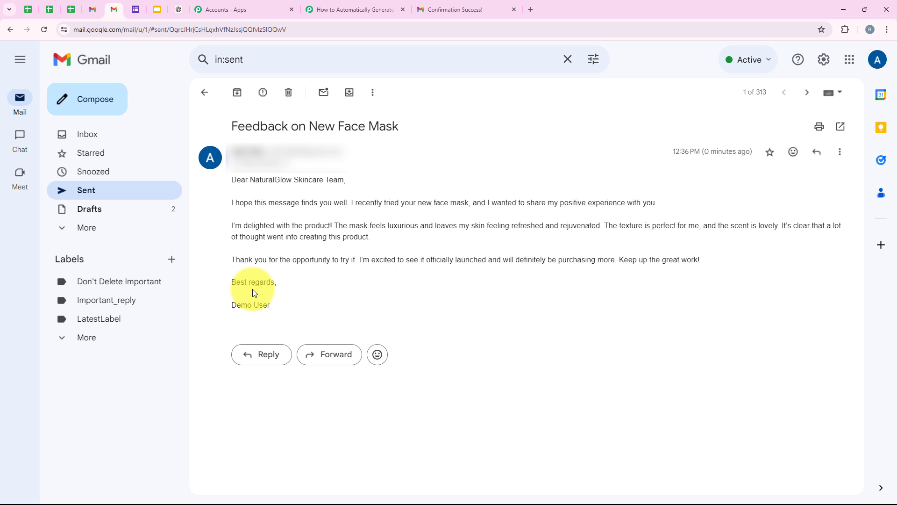
# Check that Response B's Header Subject reads 'Feedback on New Face Mask'
pyautogui.click(335, 4)
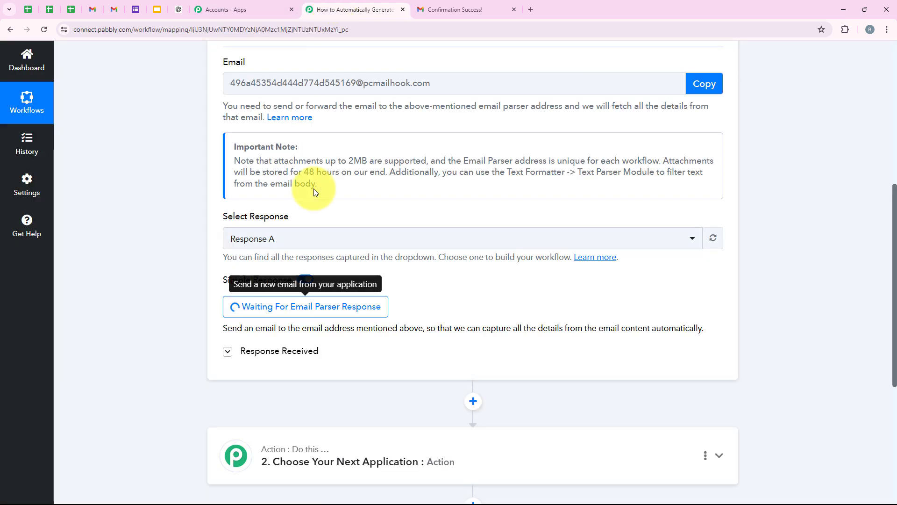
pyautogui.scroll(-5, 340, 247)
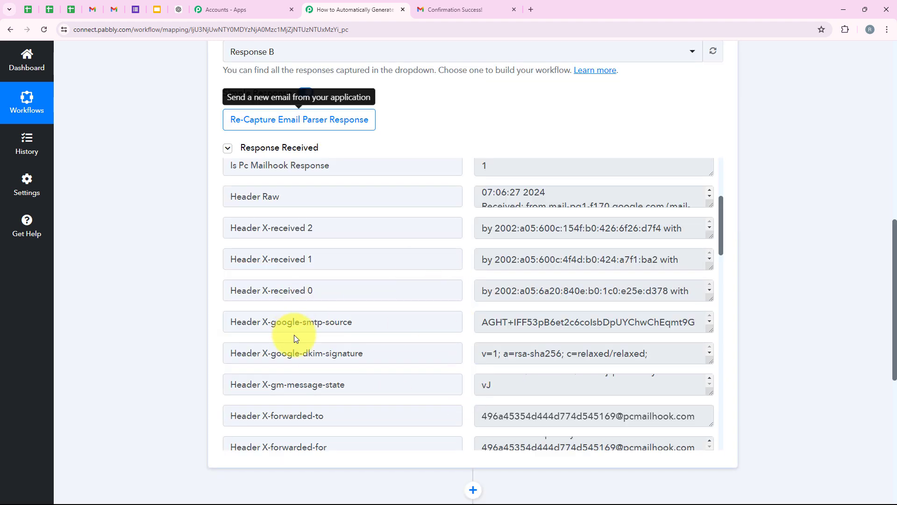
pyautogui.scroll(-5, 304, 310)
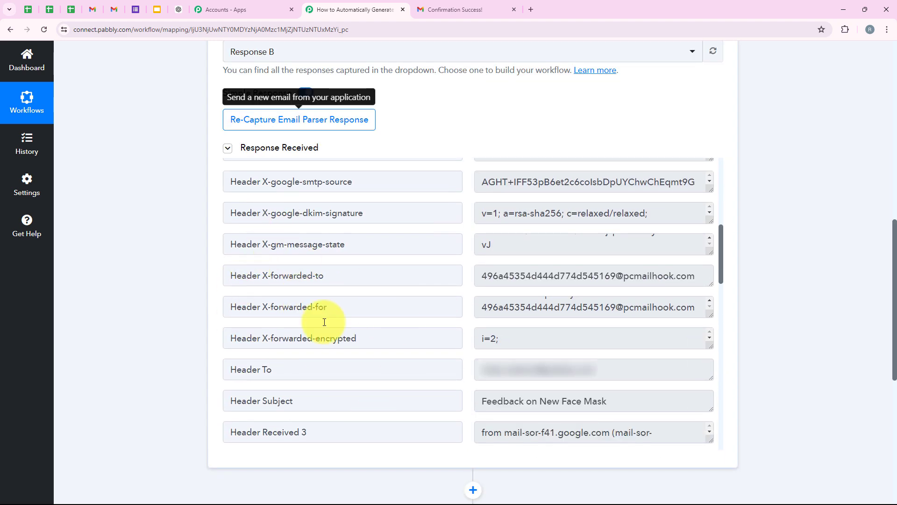
pyautogui.moveTo(608, 403); pyautogui.dragTo(369, 411)
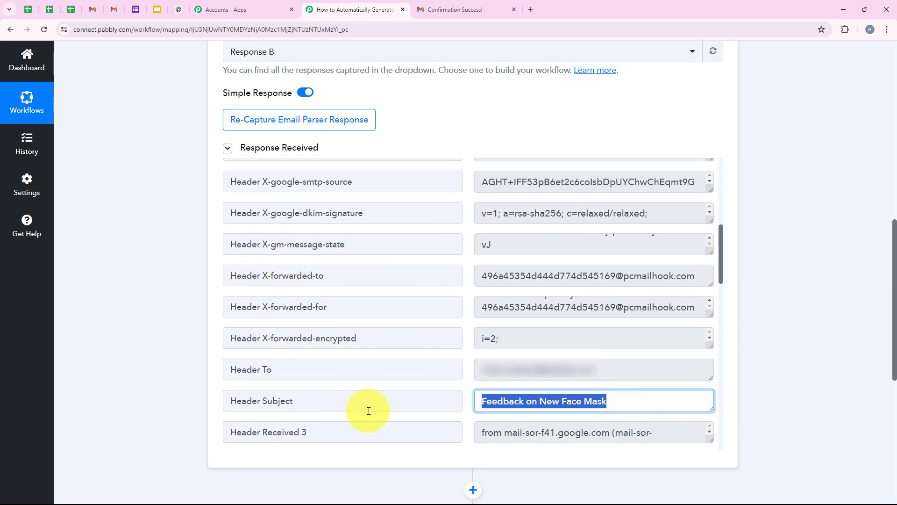
pyautogui.click(166, 254)
pyautogui.scroll(2, 158, 193)
pyautogui.scroll(10, 158, 193)
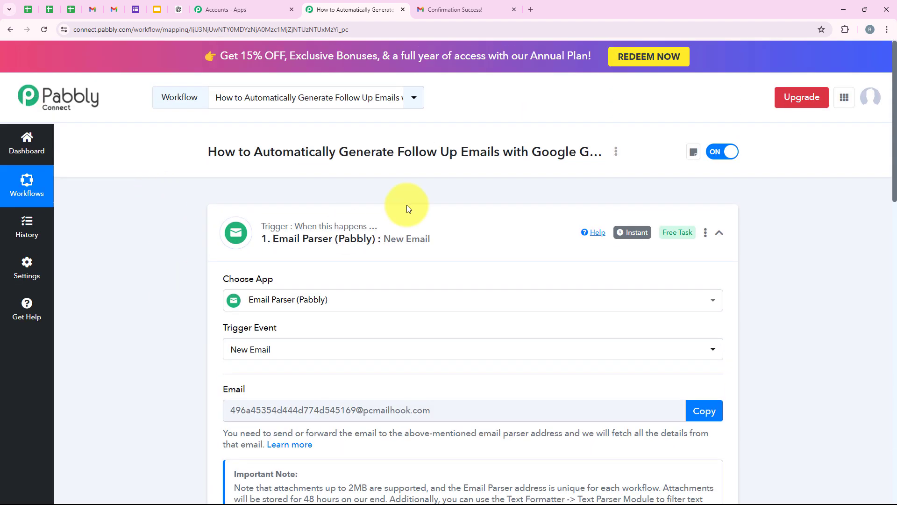
pyautogui.click(361, 252)
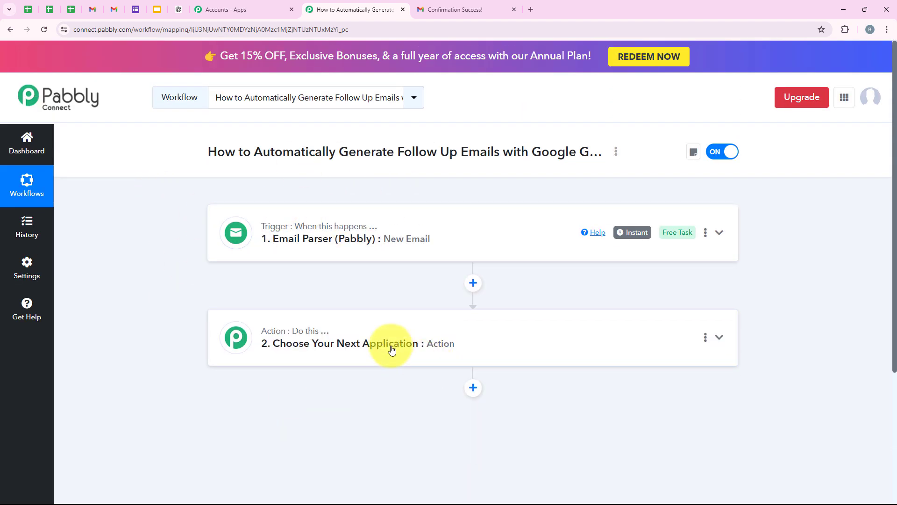
# Make step 2 a Filter (Pabbly) step with the Filter Values event and connect it
pyautogui.click(395, 347)
pyautogui.scroll(-1, 467, 222)
pyautogui.scroll(-2, 466, 225)
pyautogui.click(286, 241)
pyautogui.write('Fil')
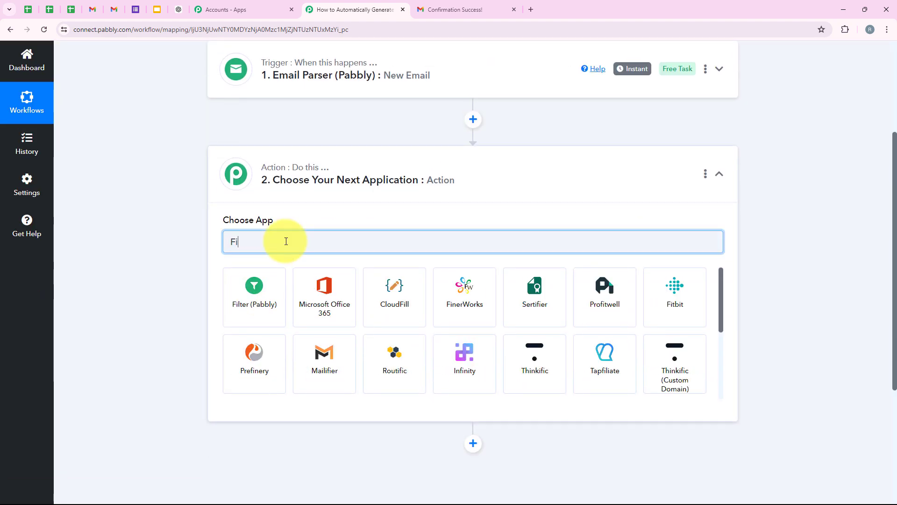
pyautogui.click(276, 293)
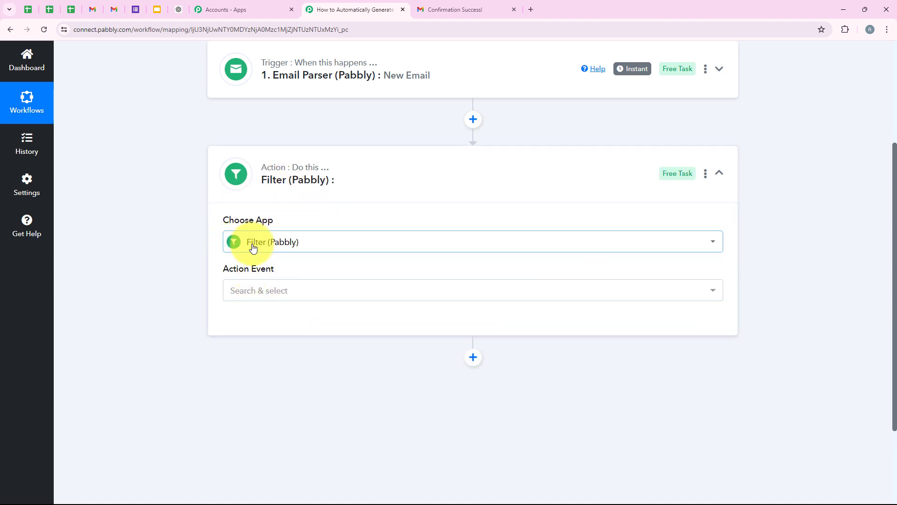
pyautogui.moveTo(220, 273); pyautogui.dragTo(280, 268)
pyautogui.click(271, 284)
pyautogui.click(240, 362)
pyautogui.click(257, 322)
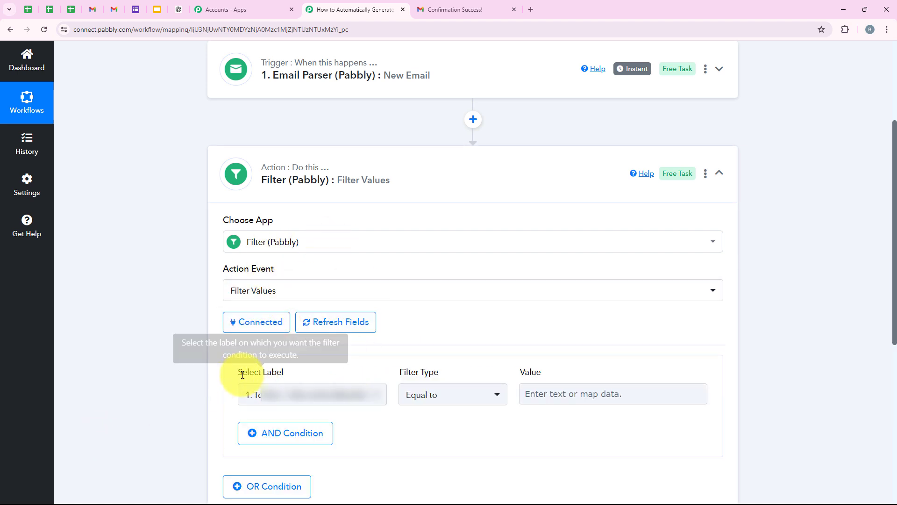
# Base filter condition 1 on the Email Parser's Subject field with the Contains type
pyautogui.click(330, 396)
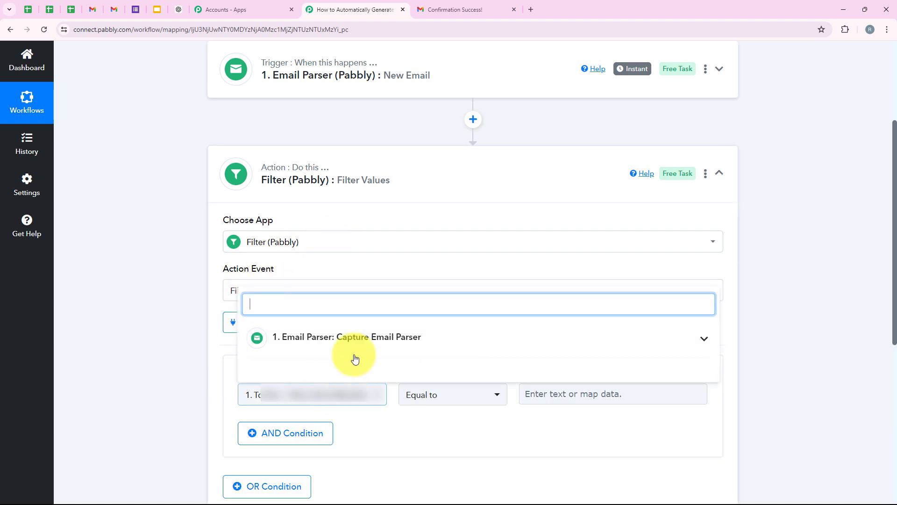
pyautogui.click(352, 348)
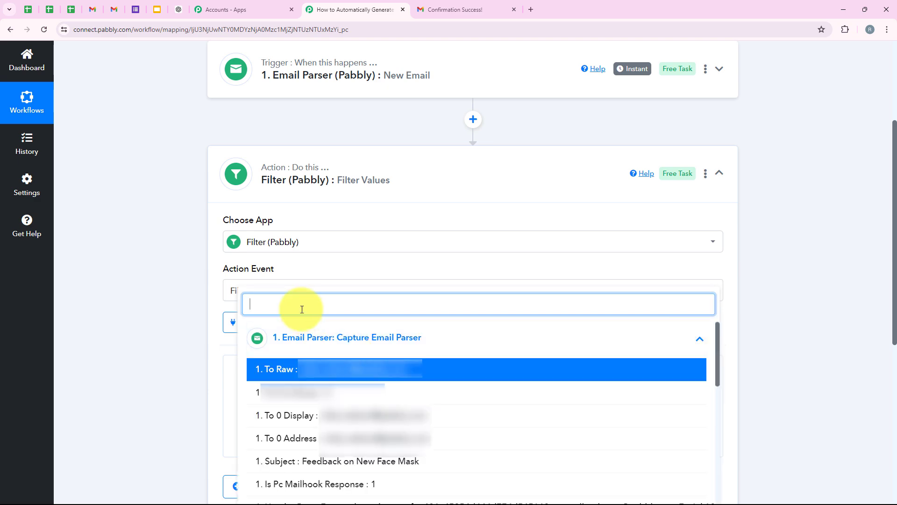
pyautogui.write('sub')
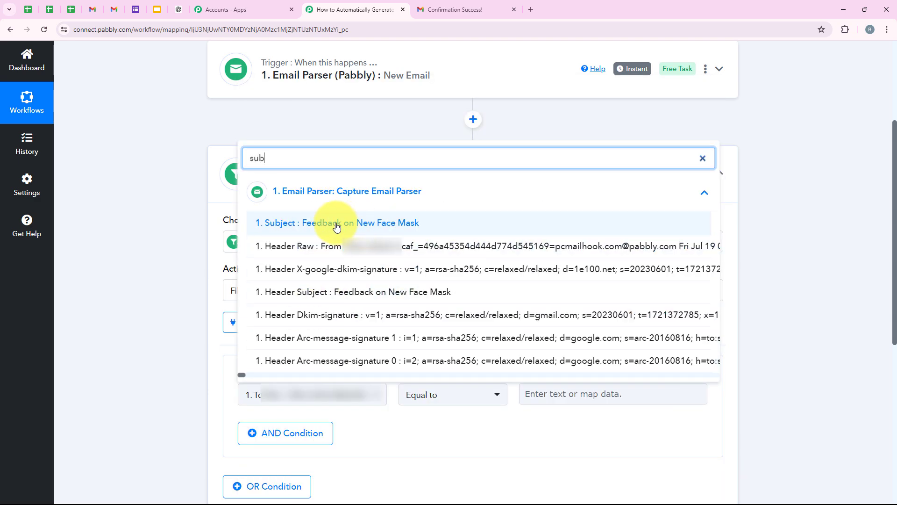
pyautogui.click(386, 232)
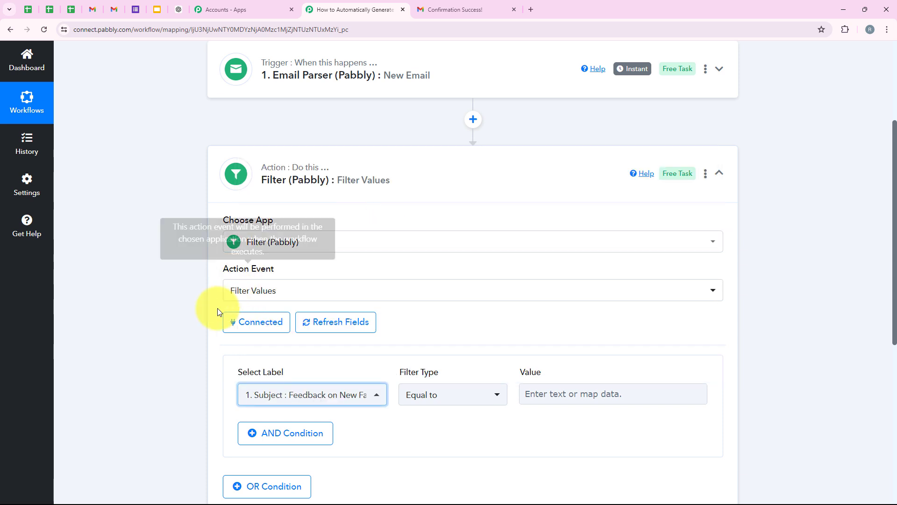
pyautogui.scroll(-1, 486, 385)
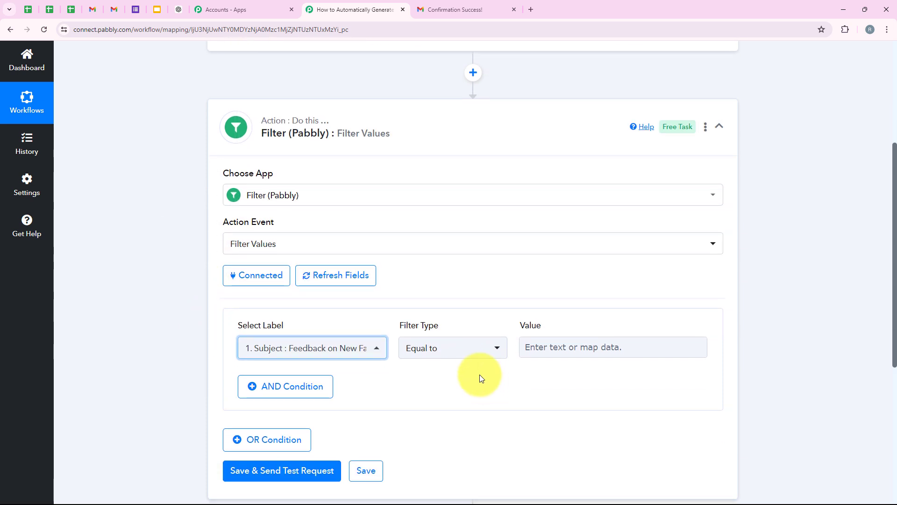
pyautogui.click(466, 353)
pyautogui.scroll(-1, 468, 233)
pyautogui.click(436, 176)
# Enter 'Feedback' as the value the Subject must contain
pyautogui.scroll(-1, 425, 419)
pyautogui.scroll(-2, 424, 420)
pyautogui.click(549, 252)
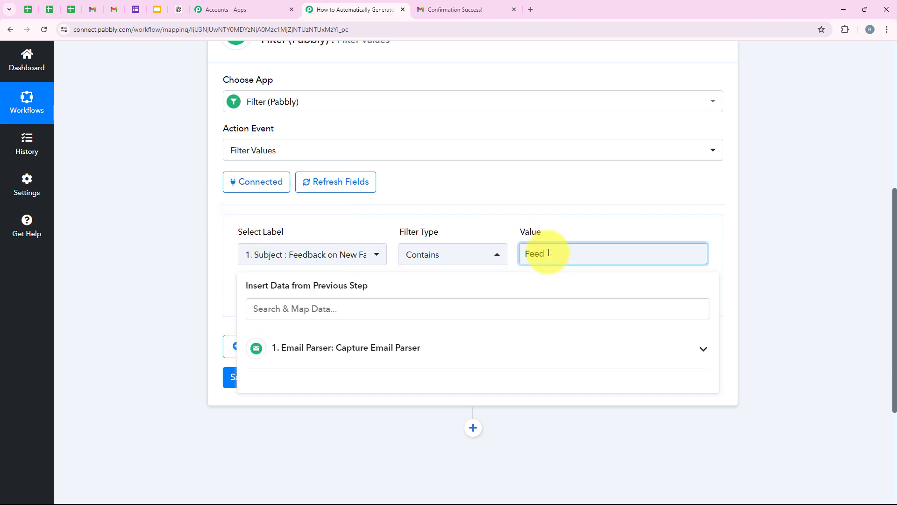
pyautogui.write('Feedback')
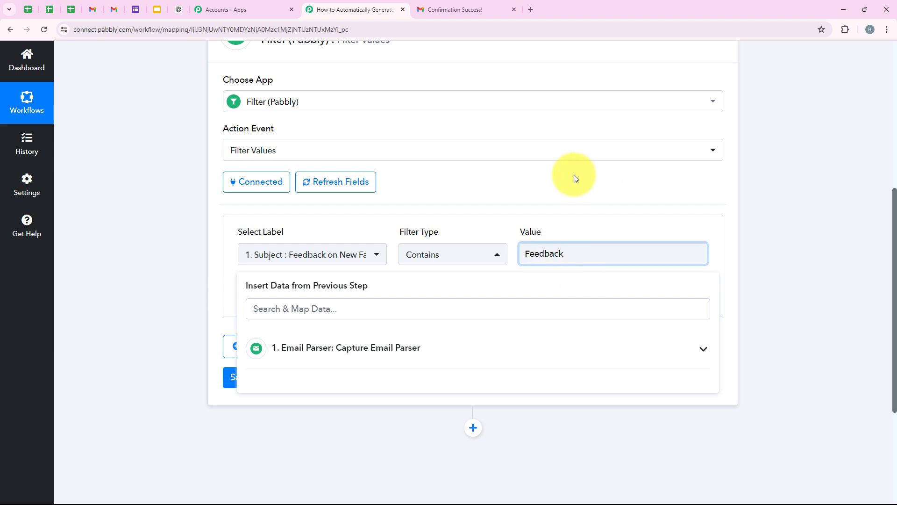
pyautogui.click(807, 240)
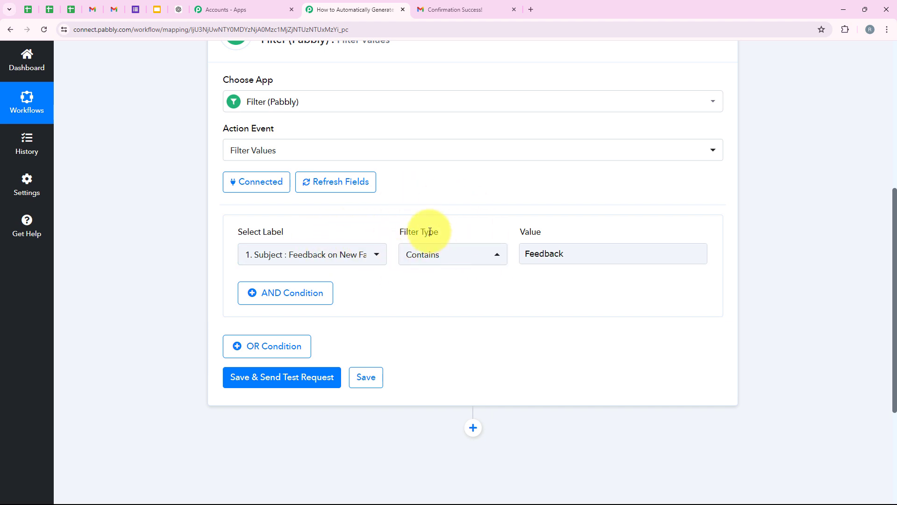
# Save and test the filter, confirming a successful response with 'Condition is true'
pyautogui.click(255, 384)
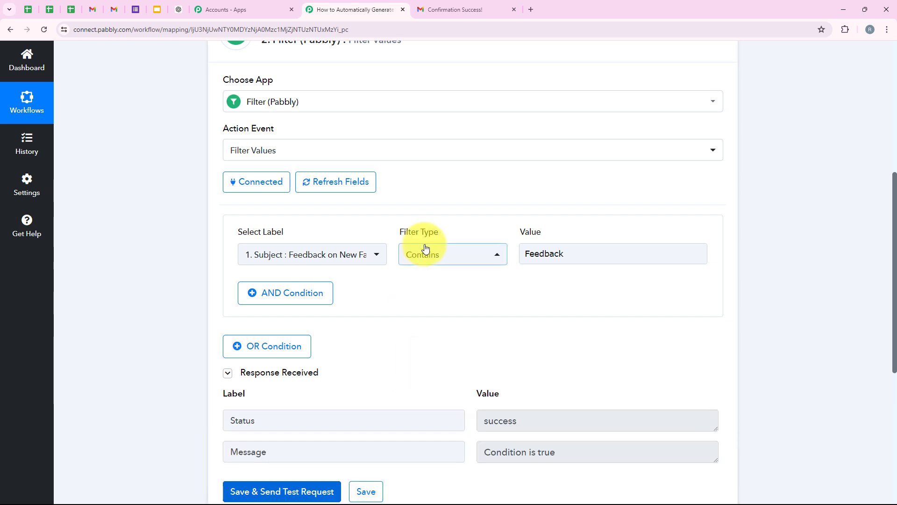
pyautogui.moveTo(576, 414); pyautogui.dragTo(407, 415)
pyautogui.scroll(-2, 527, 402)
pyautogui.moveTo(557, 364); pyautogui.dragTo(487, 361)
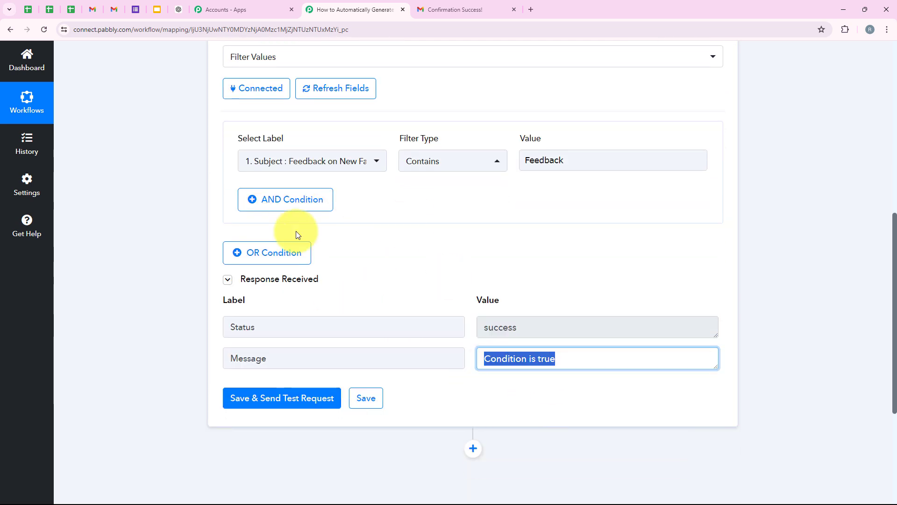
pyautogui.click(334, 165)
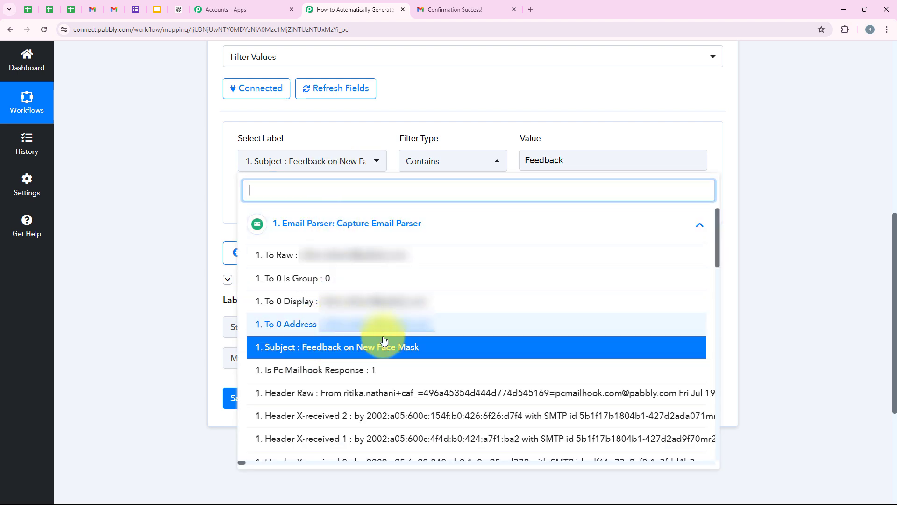
pyautogui.click(205, 184)
pyautogui.scroll(5, 398, 194)
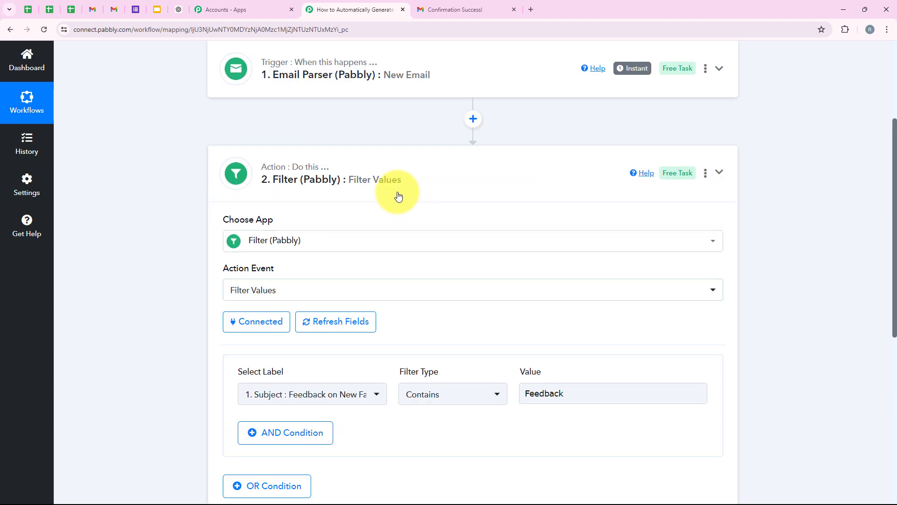
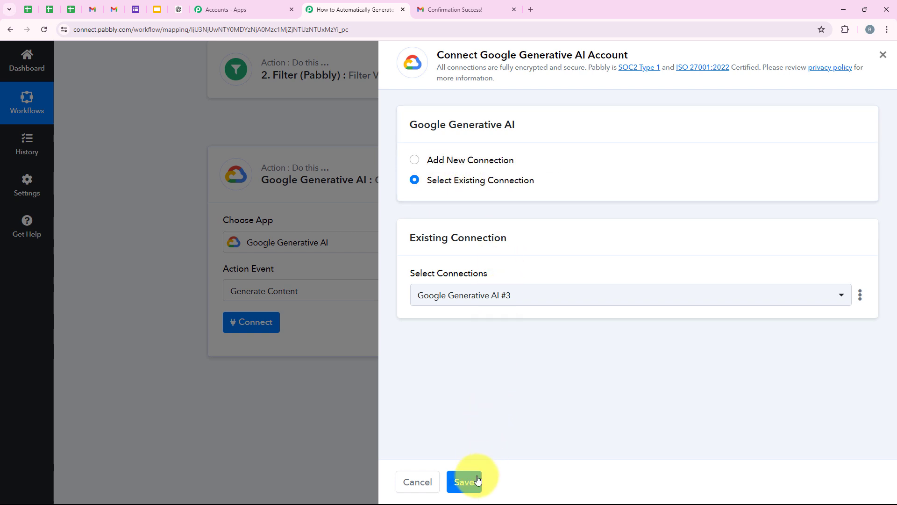
# Start a new Google Generative AI connection and open Google AI Studio from the API Key help link
pyautogui.click(486, 165)
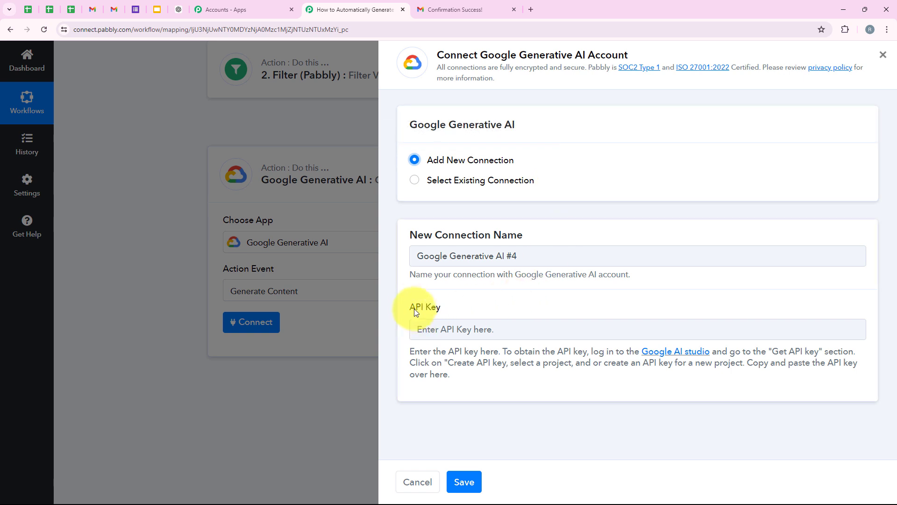
pyautogui.moveTo(410, 309); pyautogui.dragTo(433, 307)
pyautogui.click(459, 312)
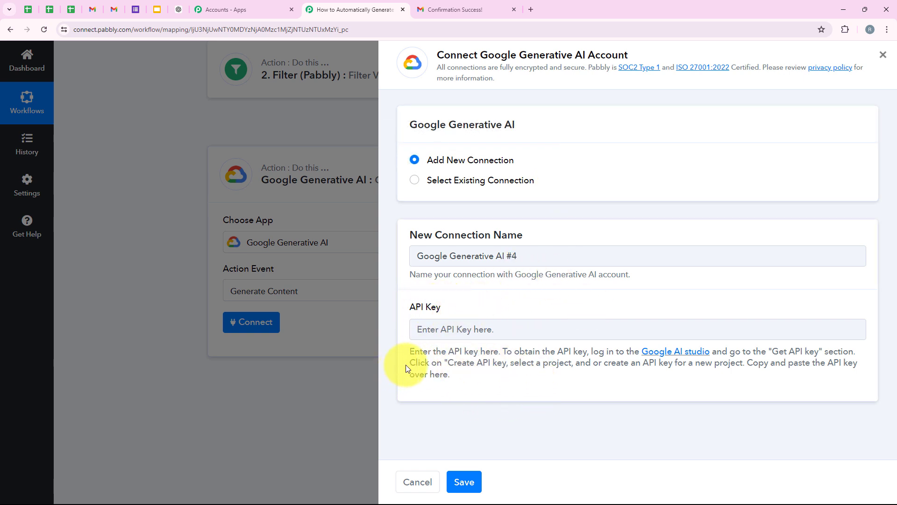
pyautogui.moveTo(407, 353); pyautogui.dragTo(562, 351)
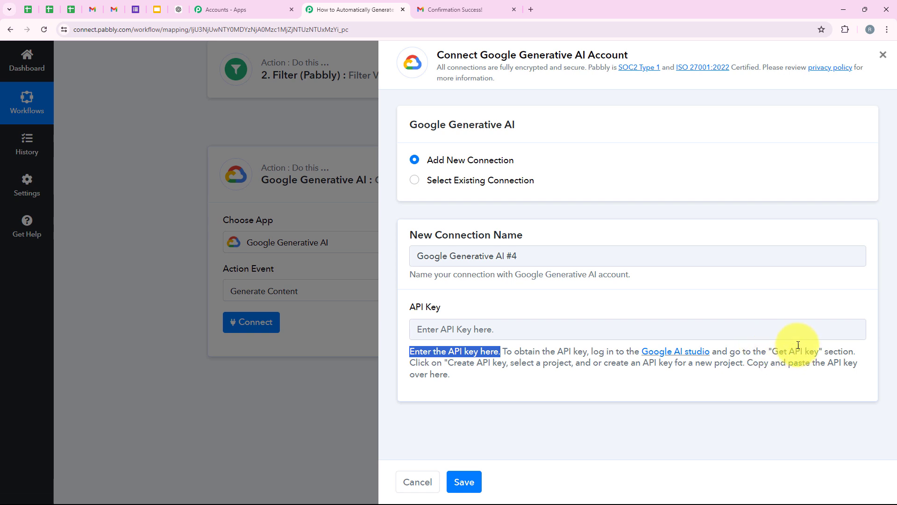
pyautogui.click(690, 354)
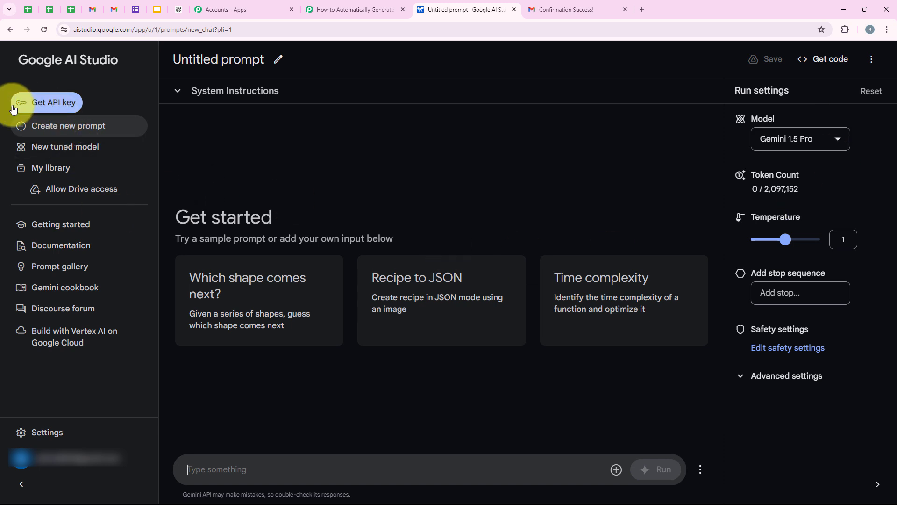
# Generate a new API key in the Pabbly Testing project and copy it
pyautogui.click(43, 104)
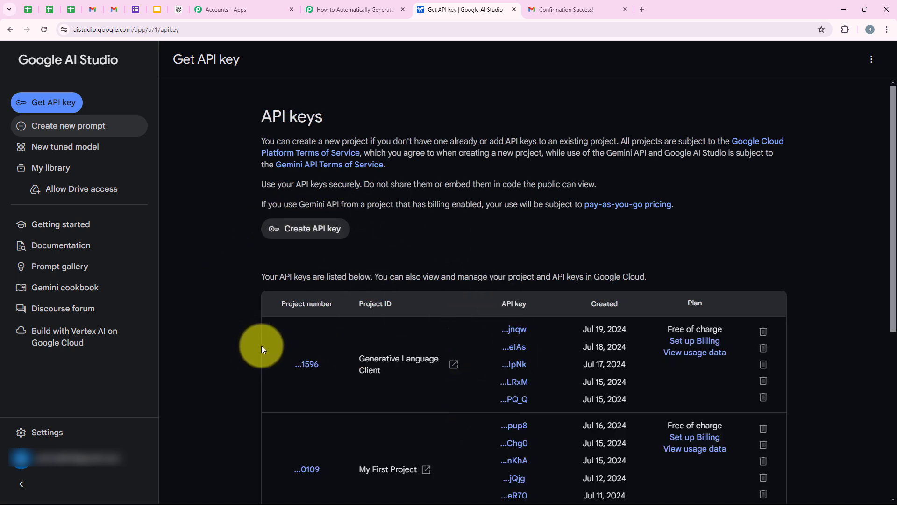
pyautogui.click(291, 241)
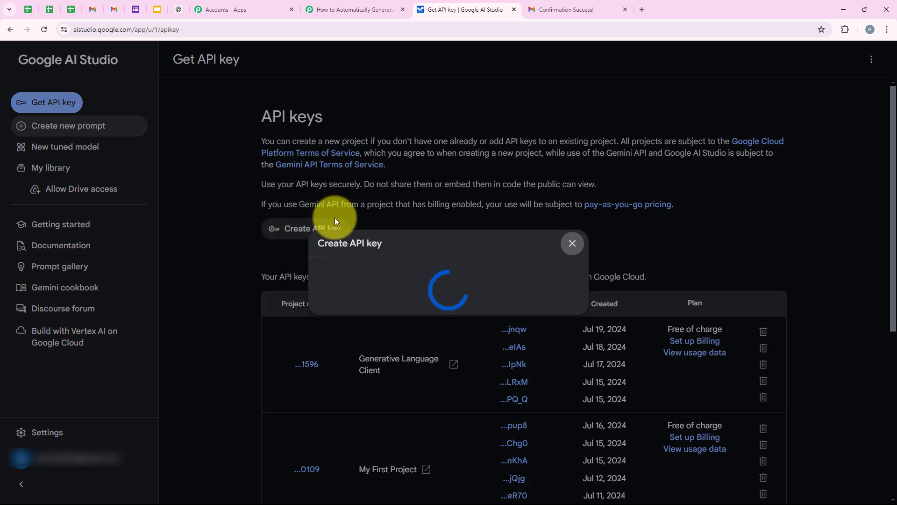
pyautogui.click(401, 286)
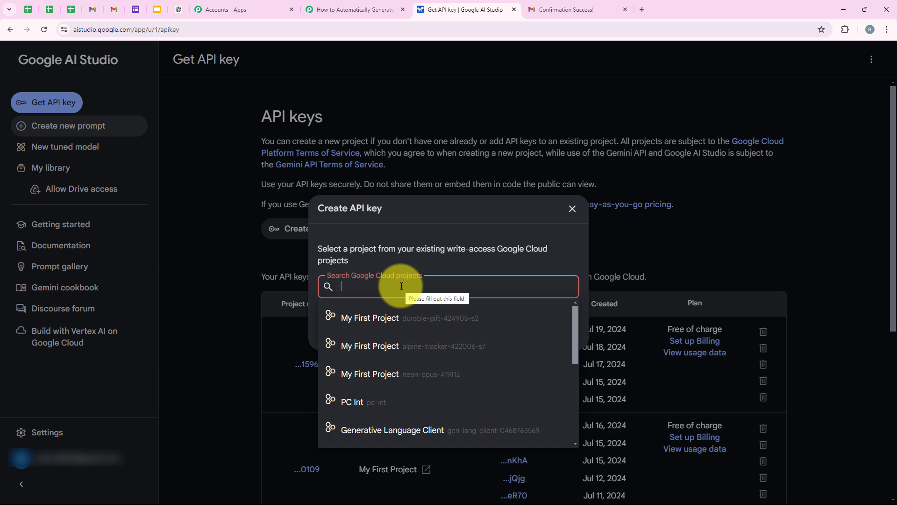
pyautogui.write('tes')
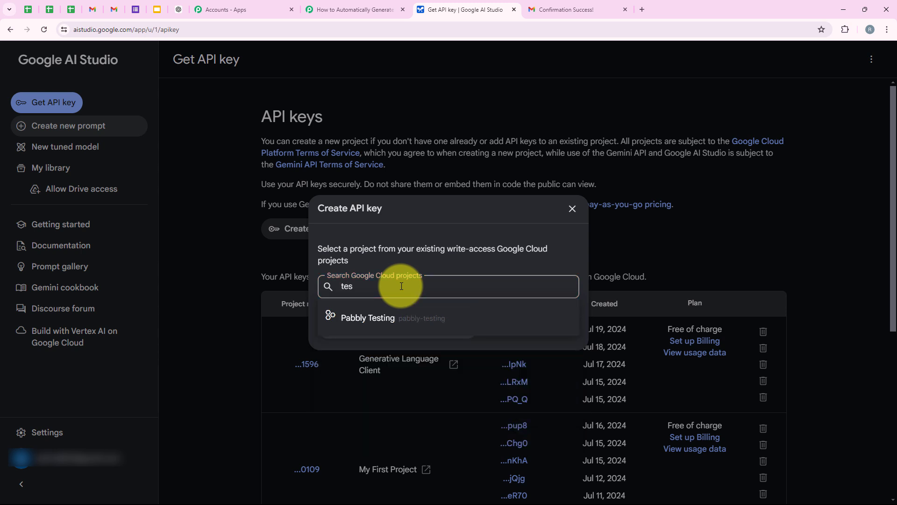
pyautogui.click(407, 318)
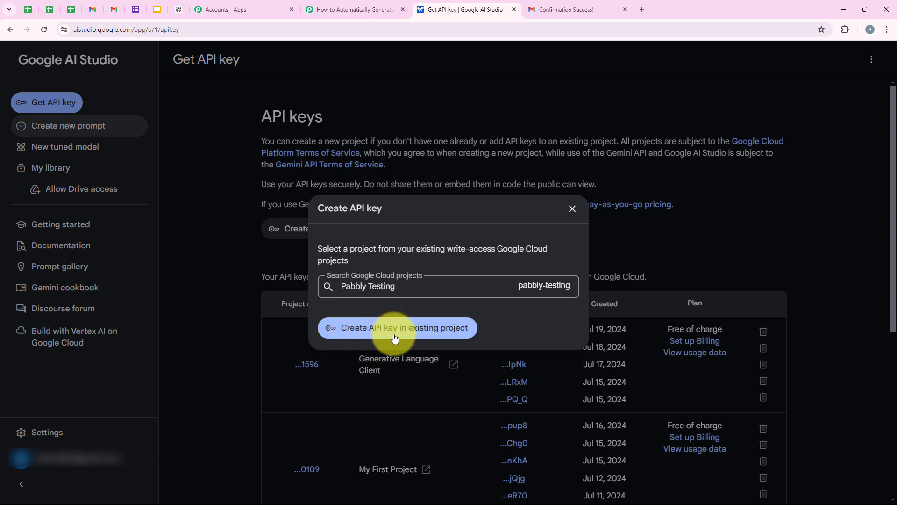
pyautogui.click(411, 337)
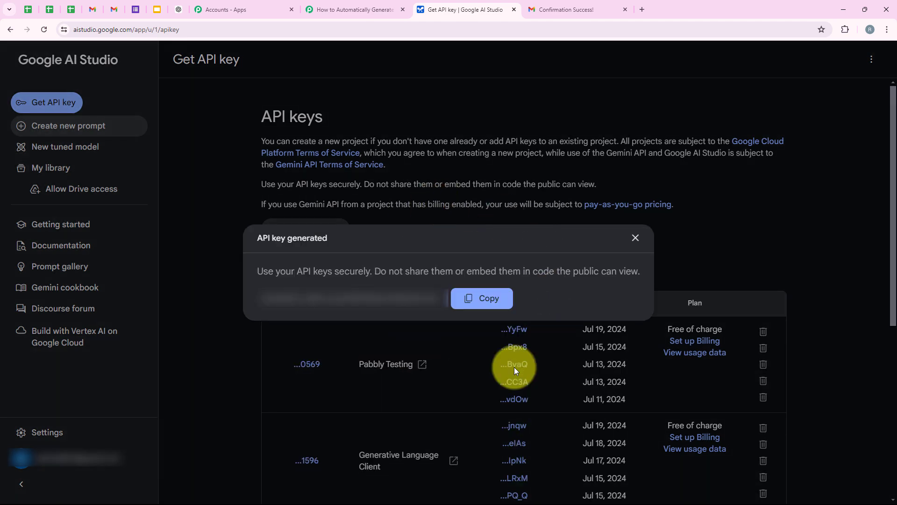
pyautogui.click(483, 300)
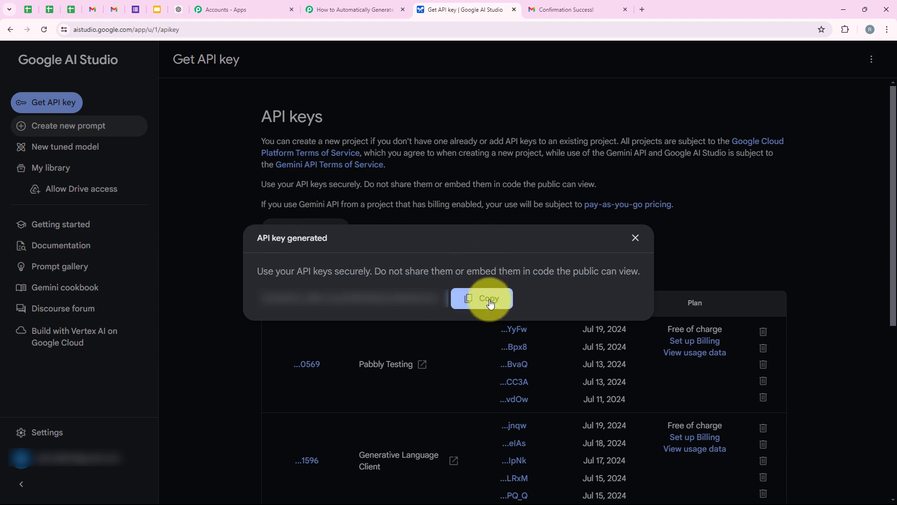
pyautogui.click(635, 238)
pyautogui.click(321, 10)
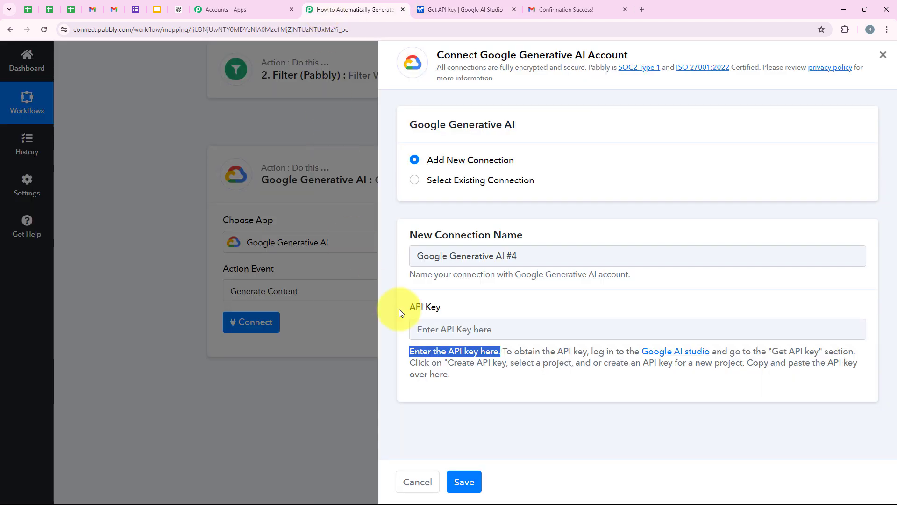
# Paste the copied key into the API Key field and save the Google Generative AI connection
pyautogui.rightClick(428, 328)
pyautogui.click(451, 226)
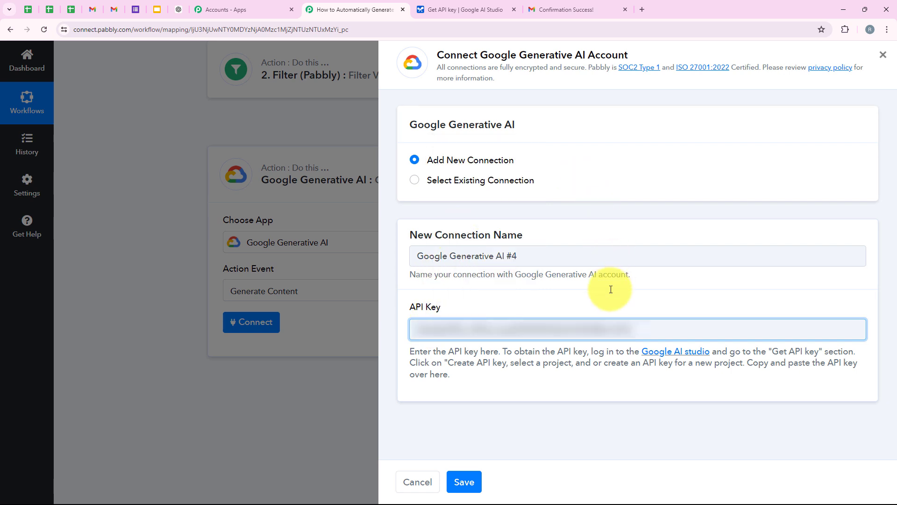
pyautogui.click(465, 480)
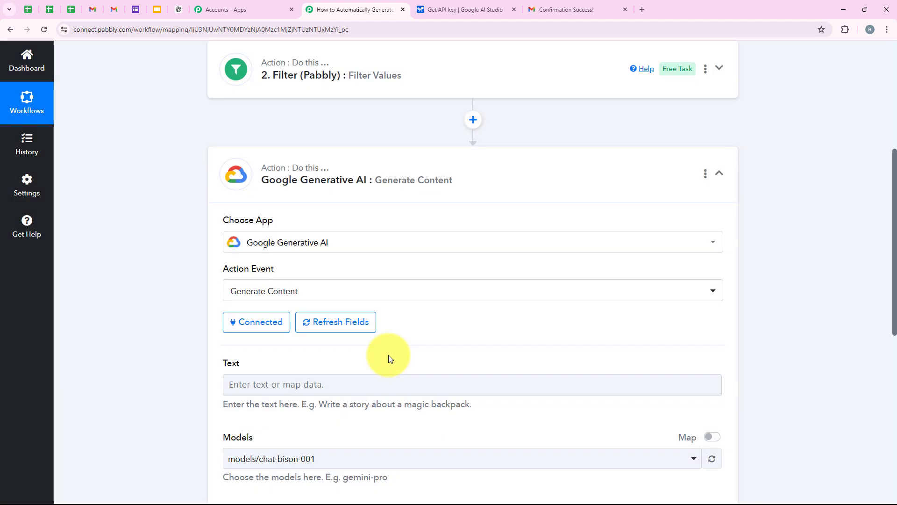
pyautogui.scroll(-3, 389, 352)
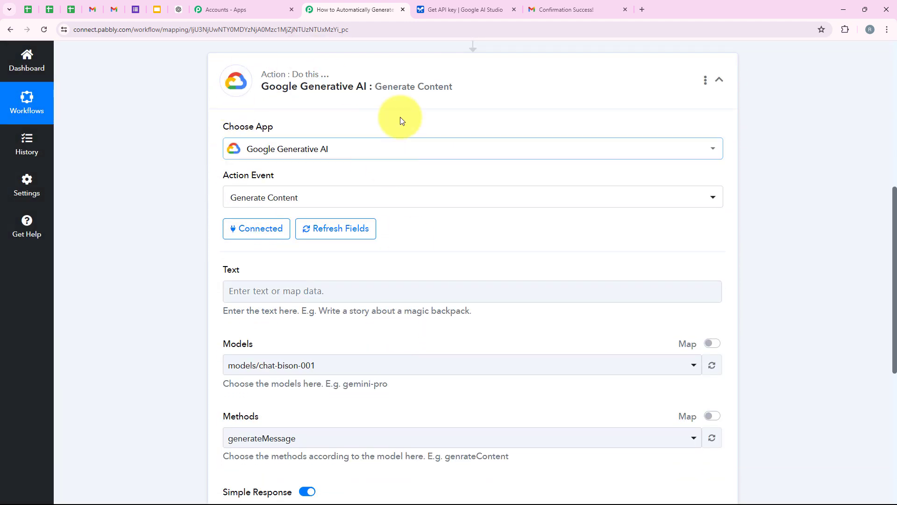
pyautogui.scroll(-2, 234, 307)
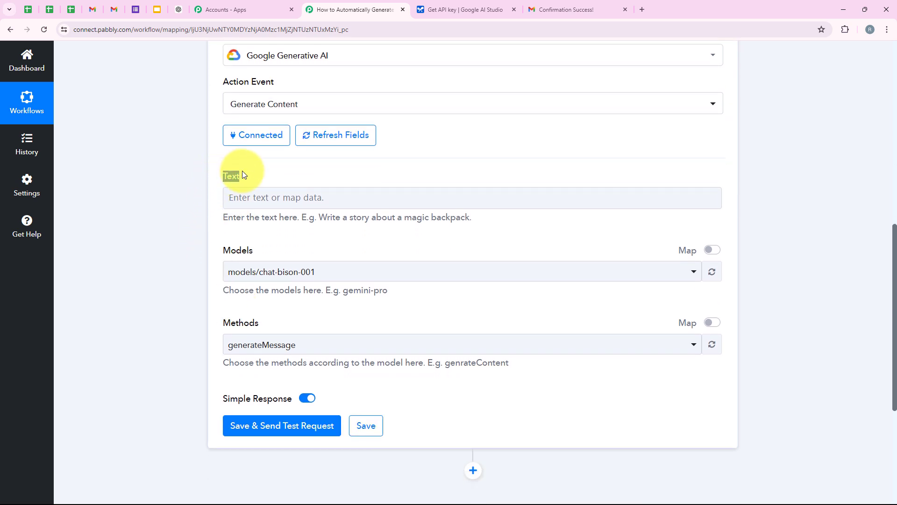
pyautogui.click(287, 192)
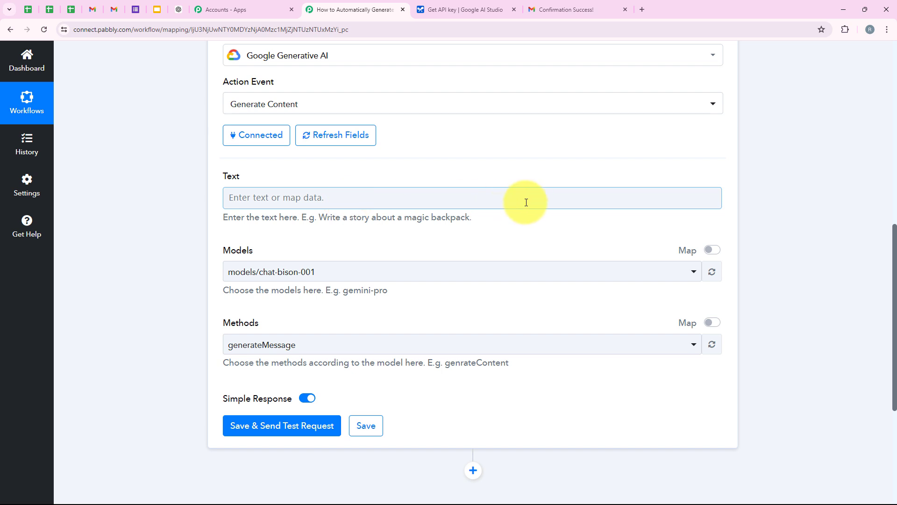
# Enter the prompt 'Tell me if this feedback is Positive or Negative:' in the Text field
pyautogui.click(245, 195)
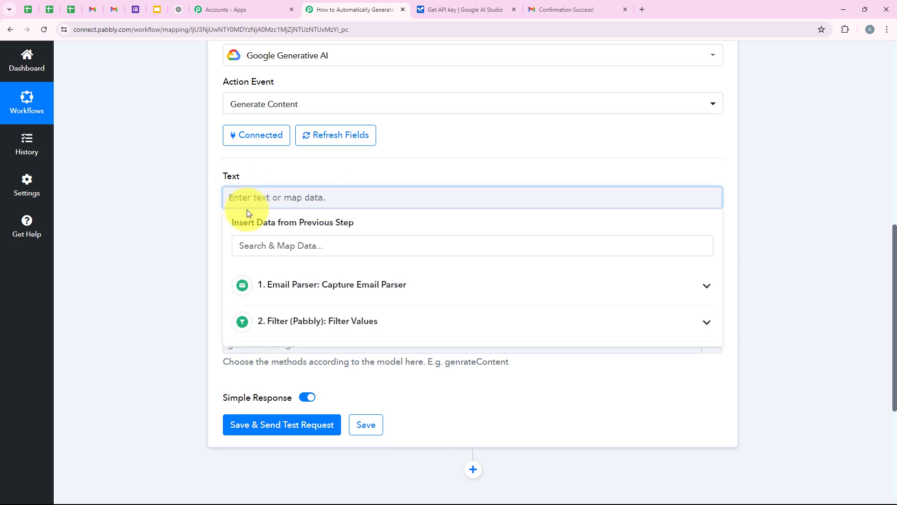
pyautogui.hotkey('ctrl', 'v')
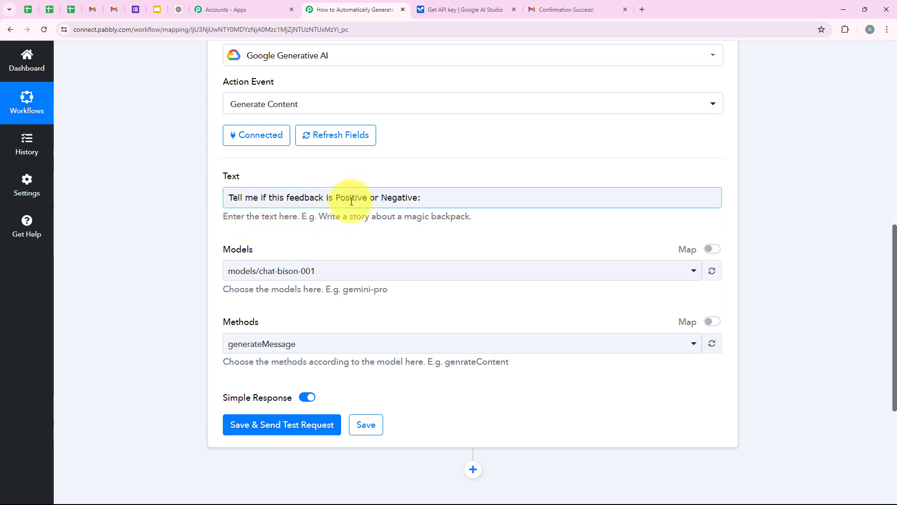
pyautogui.click(452, 196)
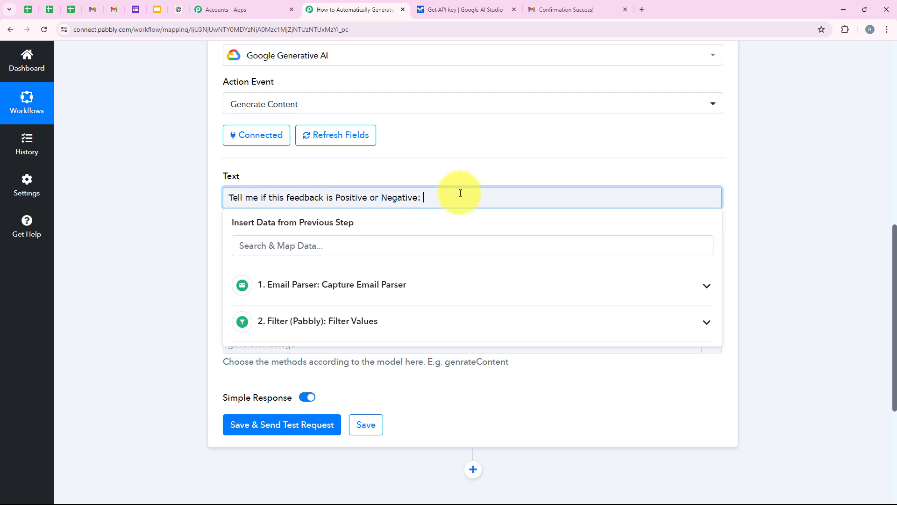
pyautogui.write('yz')
pyautogui.doubleClick(426, 202)
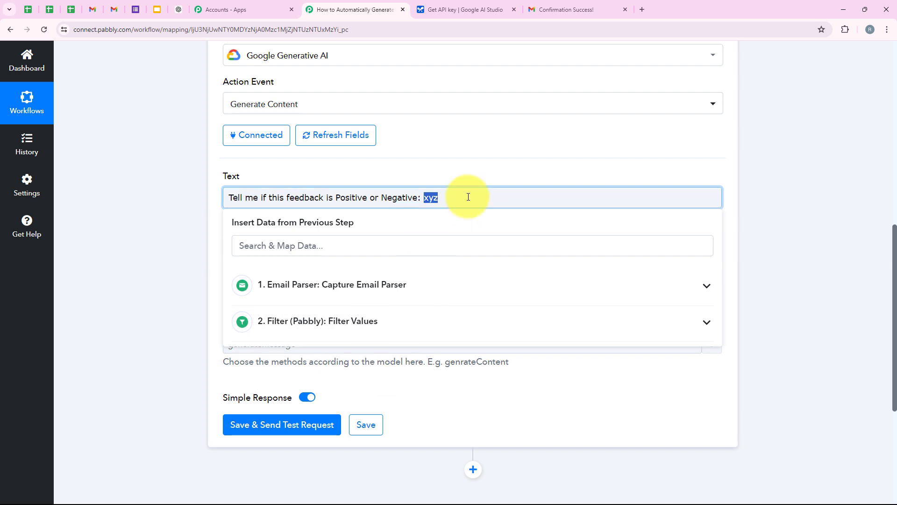
pyautogui.press('BackSpace')
# Map the Email Parser's 1. Body Text after the prompt
pyautogui.click(370, 244)
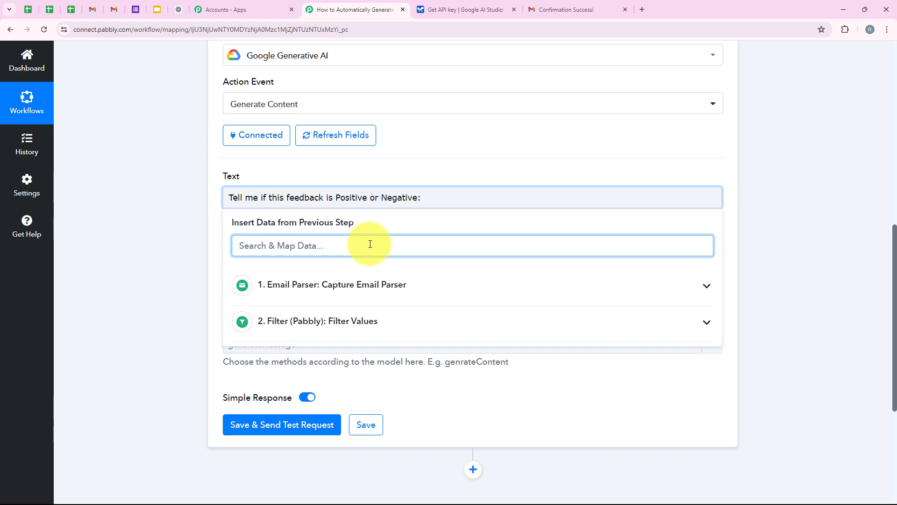
pyautogui.write('body te')
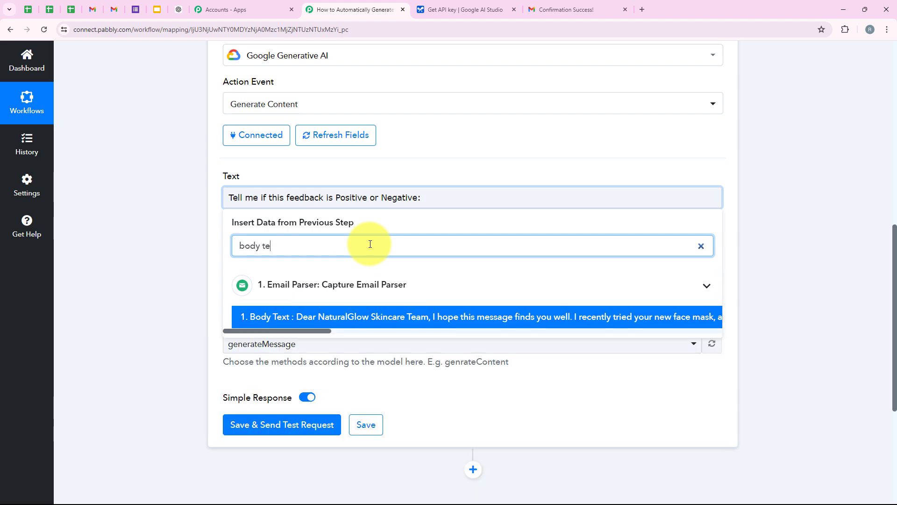
pyautogui.write('xt')
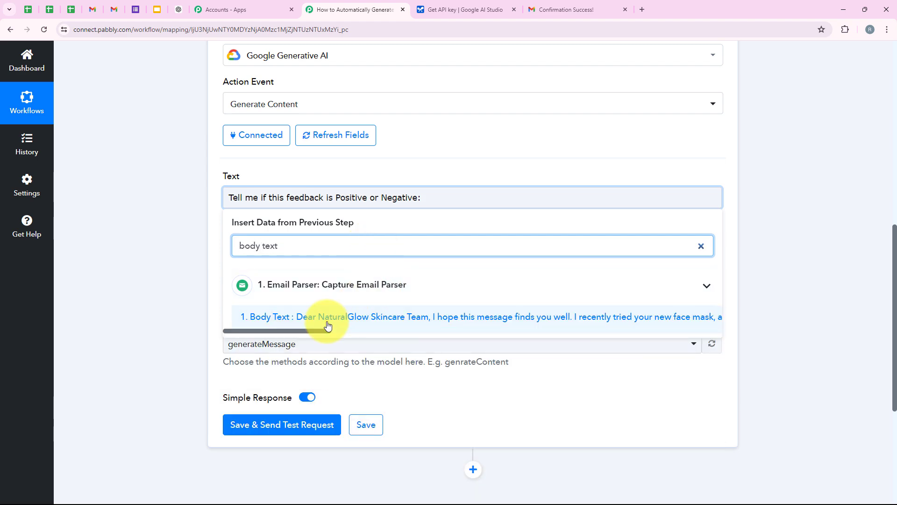
pyautogui.click(410, 326)
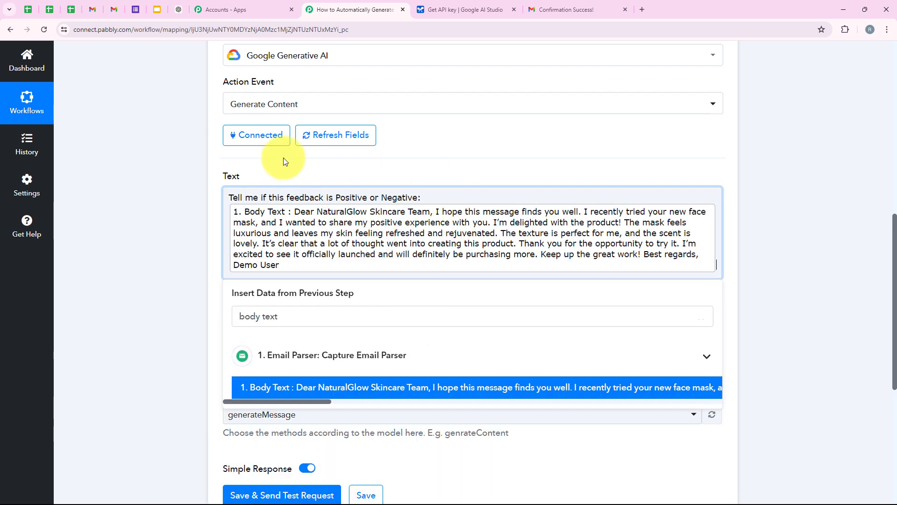
pyautogui.click(141, 274)
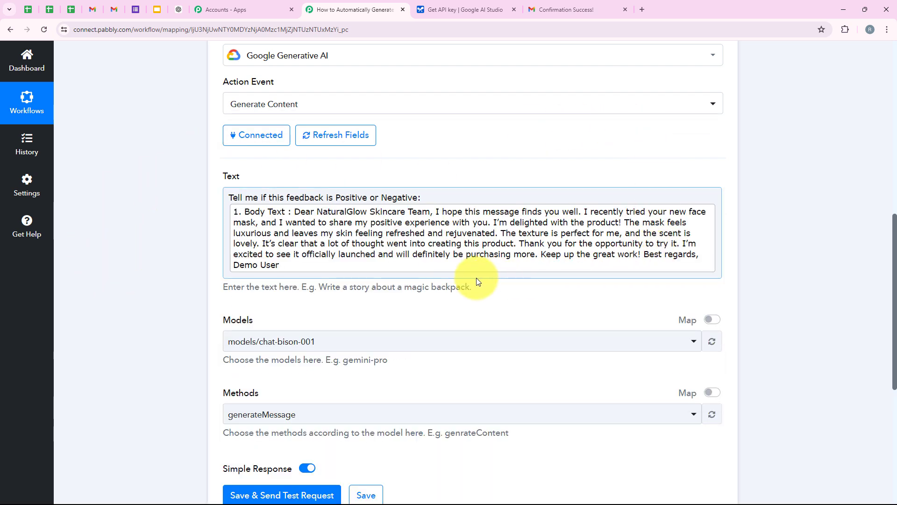
# Set the model to models/gemini-pro and the method to generateContent
pyautogui.click(214, 282)
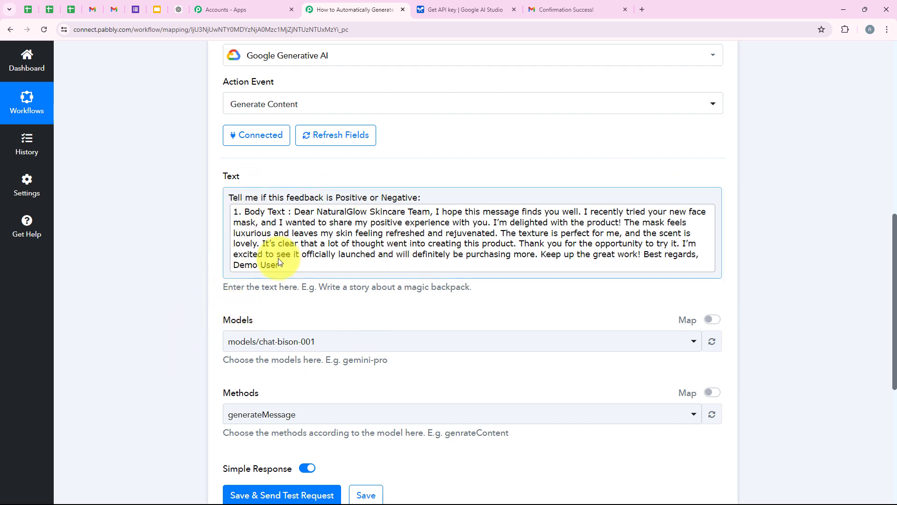
pyautogui.scroll(-1, 234, 273)
pyautogui.scroll(-1, 234, 274)
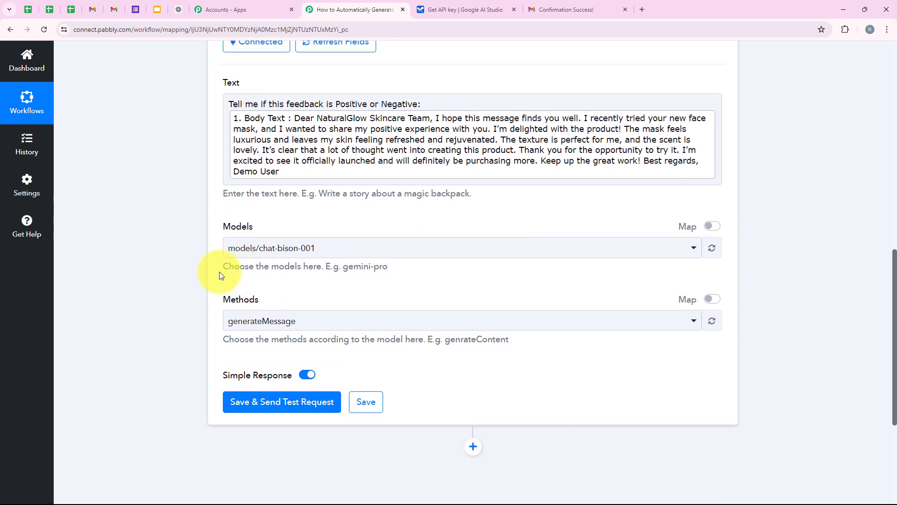
pyautogui.doubleClick(224, 229)
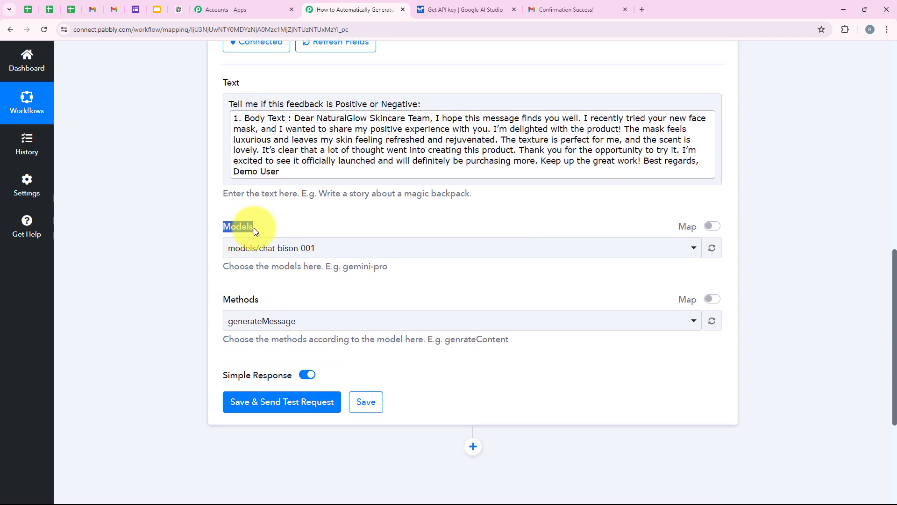
pyautogui.click(280, 254)
pyautogui.scroll(-4, 301, 371)
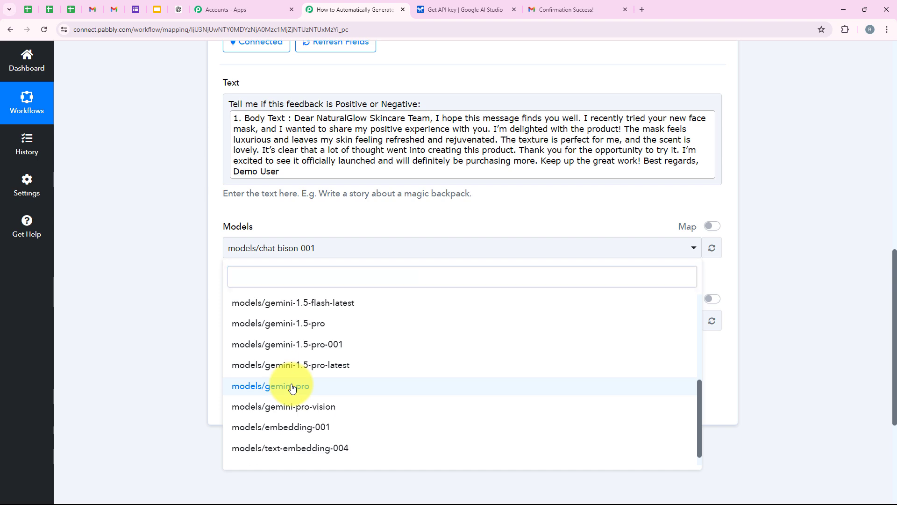
pyautogui.click(240, 384)
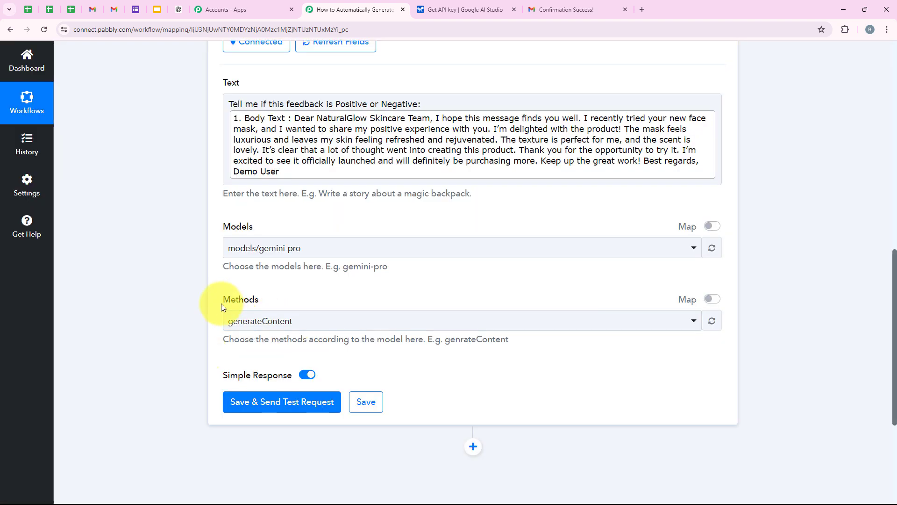
pyautogui.moveTo(222, 303); pyautogui.dragTo(246, 301)
pyautogui.scroll(-2, 262, 295)
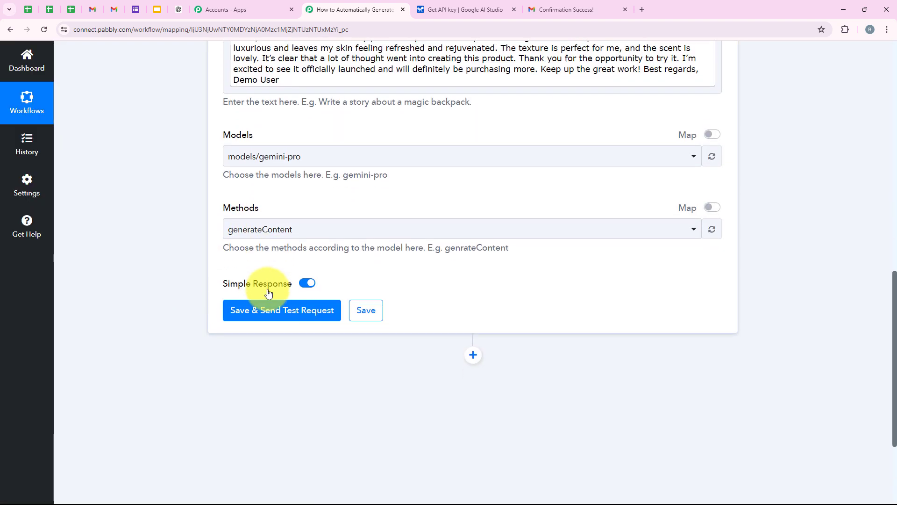
pyautogui.click(277, 226)
pyautogui.click(276, 284)
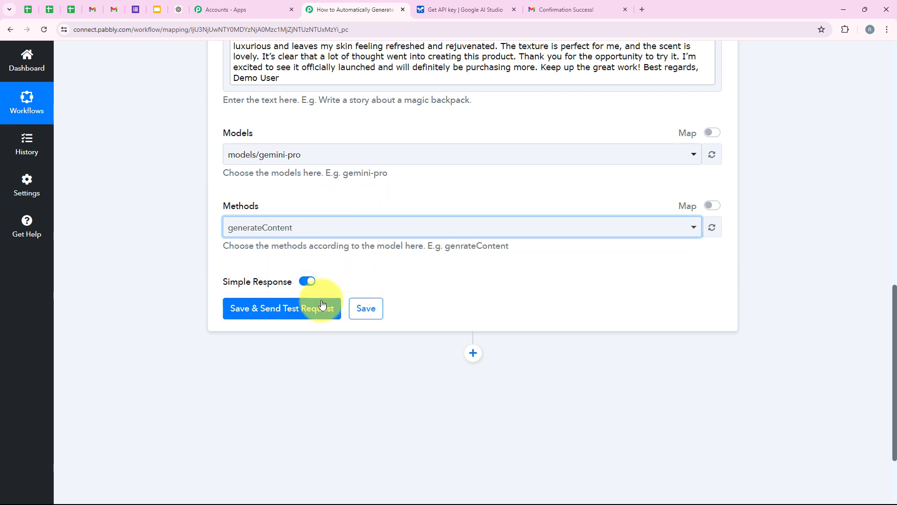
# Save and send a test request, confirming the response returns Positive
pyautogui.click(317, 306)
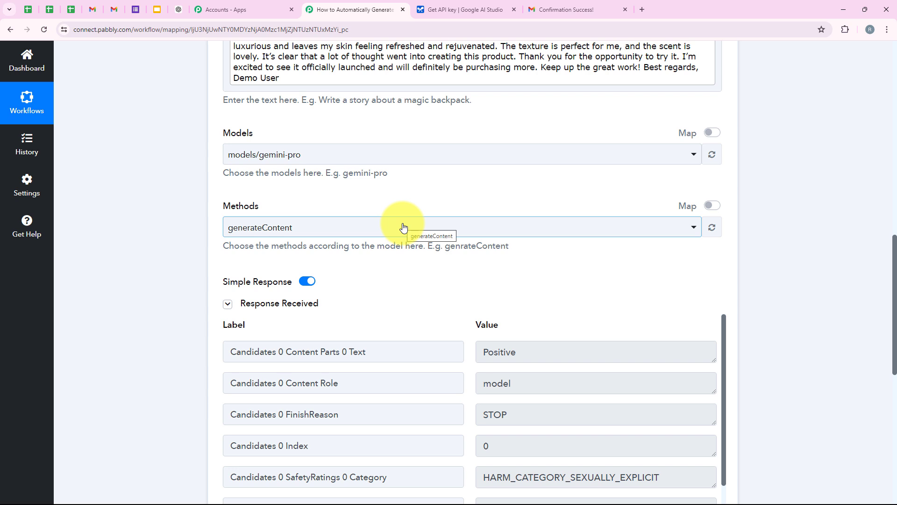
pyautogui.scroll(-3, 402, 227)
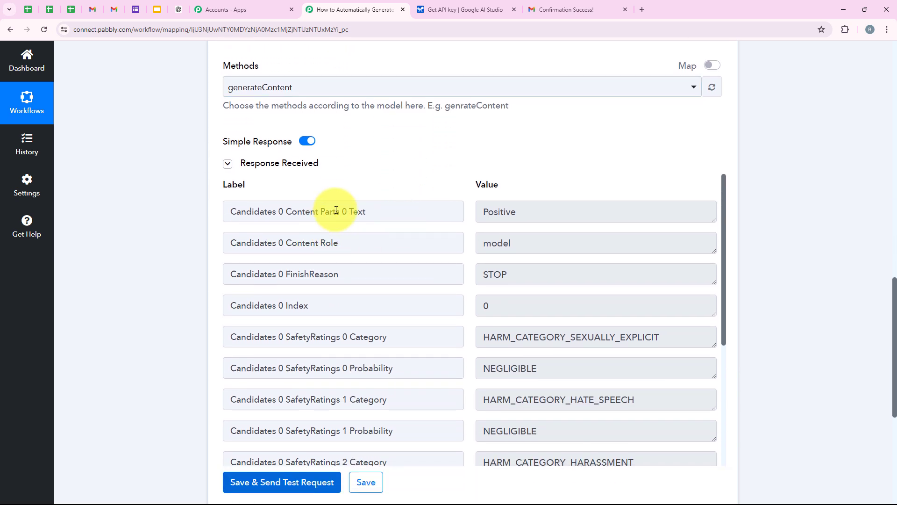
pyautogui.click(566, 209)
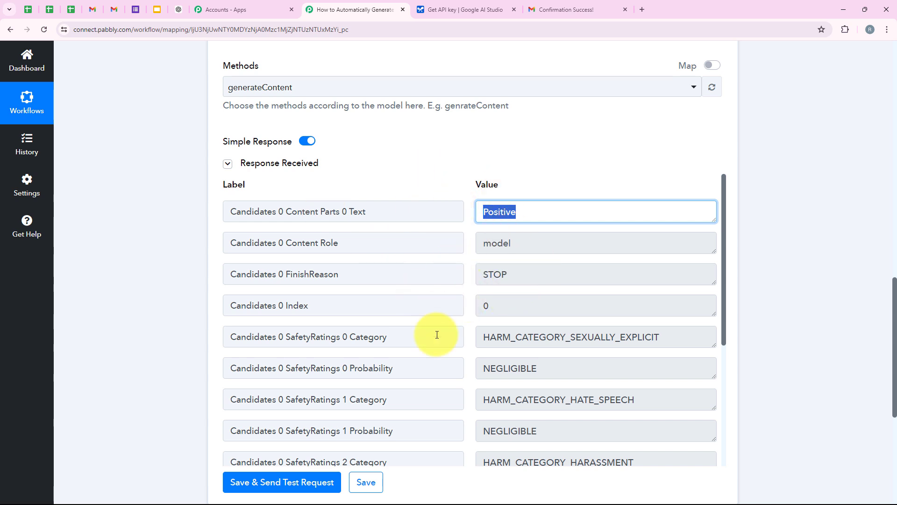
pyautogui.scroll(-3, 339, 308)
pyautogui.scroll(3, 290, 315)
pyautogui.scroll(1, 176, 315)
pyautogui.middleClick(174, 323)
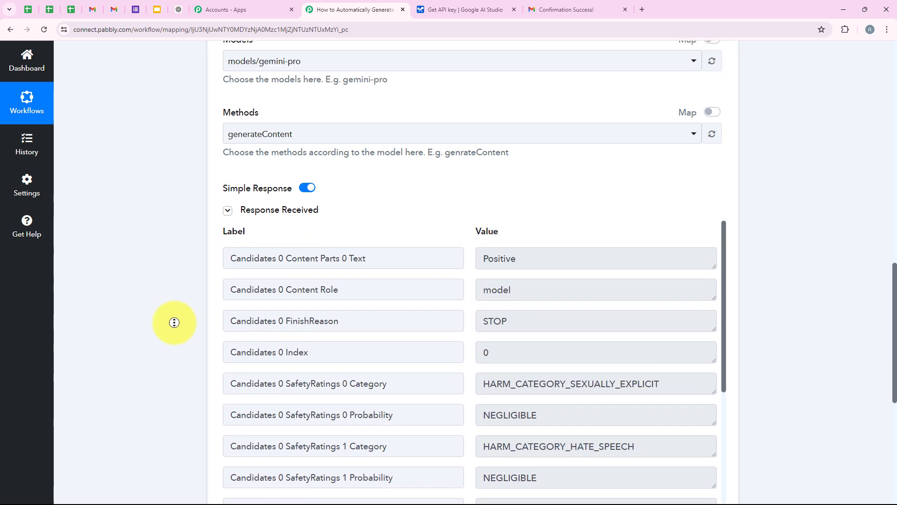
pyautogui.scroll(-10, 174, 323)
# Add a Router (Pabbly) step with the Conditionally Run action event after the AI step
pyautogui.click(477, 283)
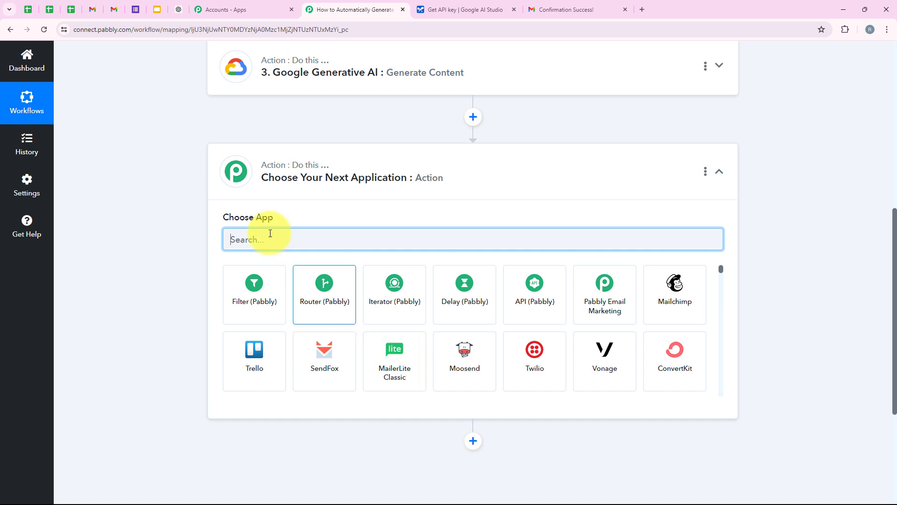
pyautogui.write('Rout')
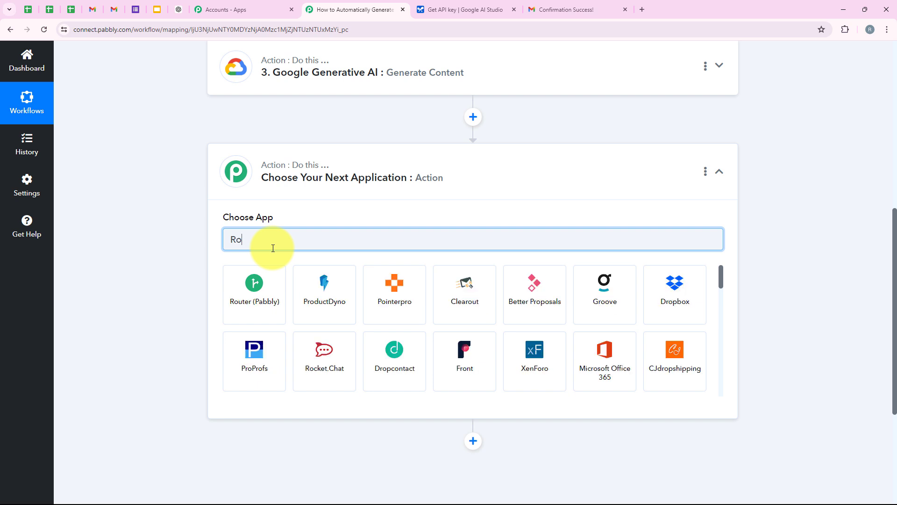
pyautogui.click(269, 271)
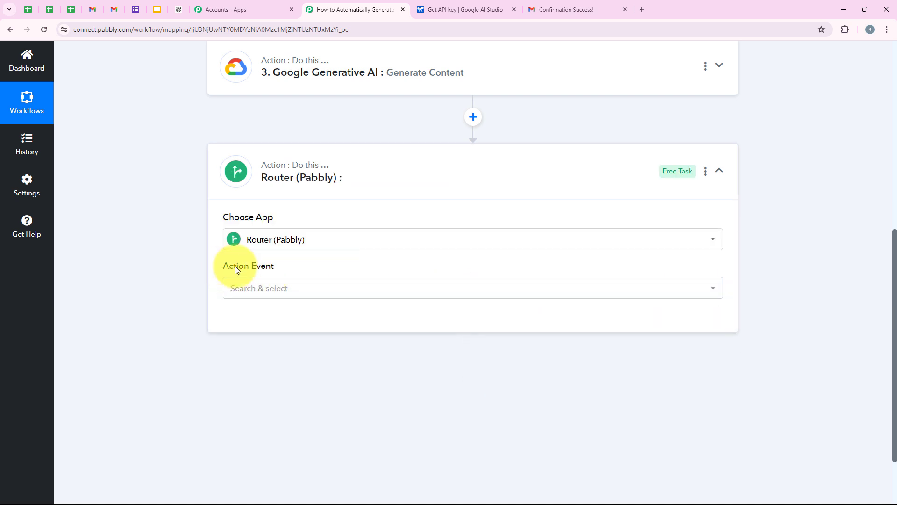
pyautogui.moveTo(224, 265); pyautogui.dragTo(274, 263)
pyautogui.click(275, 288)
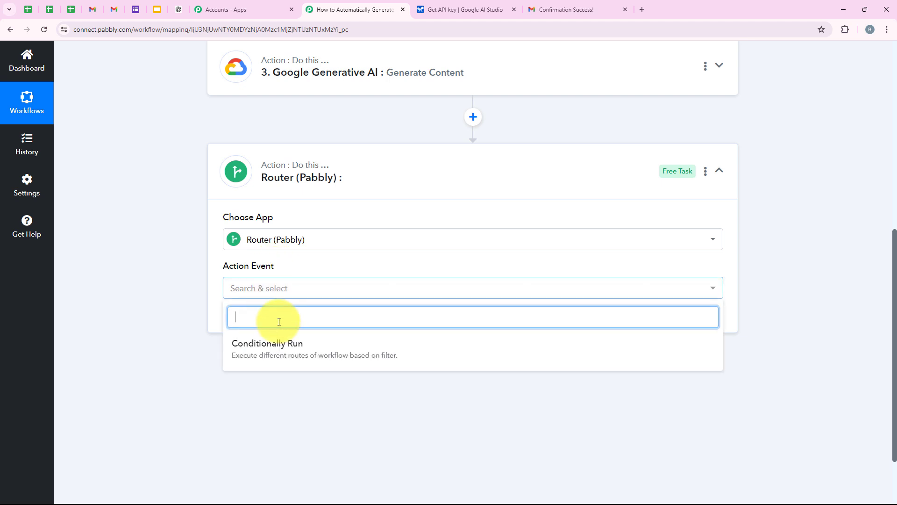
pyautogui.click(275, 353)
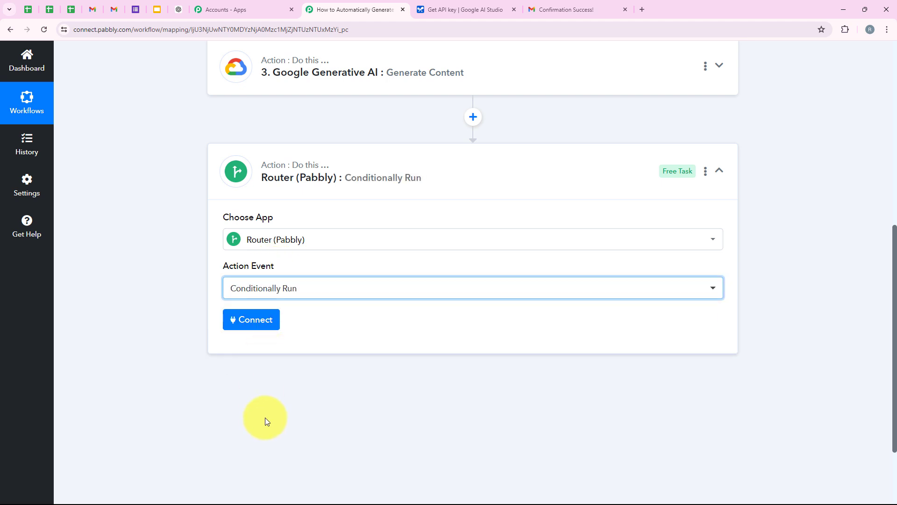
pyautogui.click(258, 319)
pyautogui.scroll(-2, 384, 218)
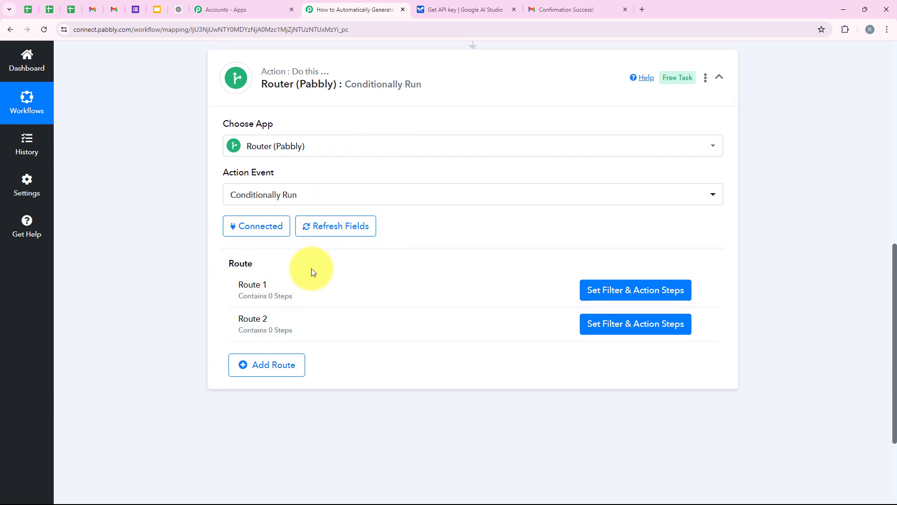
# Rename the router's Route 1 to 'Positive Feedback'
pyautogui.click(702, 290)
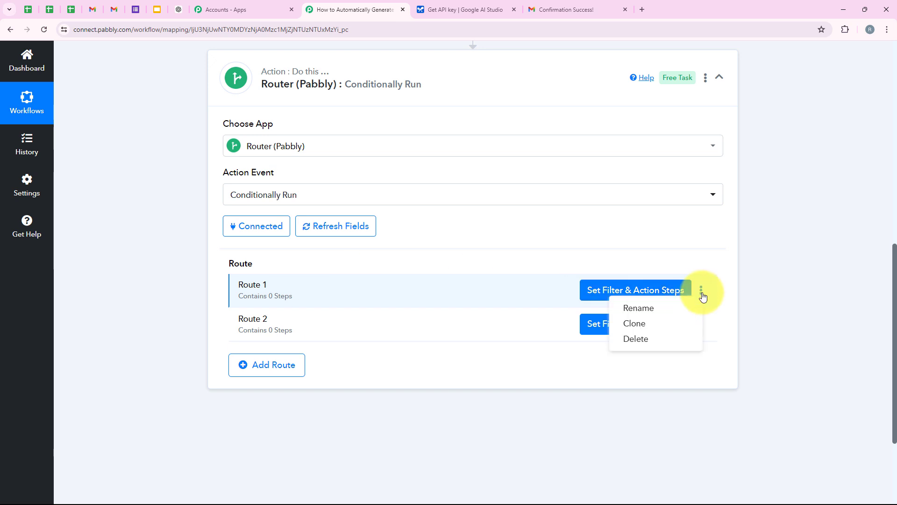
pyautogui.click(679, 306)
pyautogui.moveTo(394, 273); pyautogui.dragTo(317, 285)
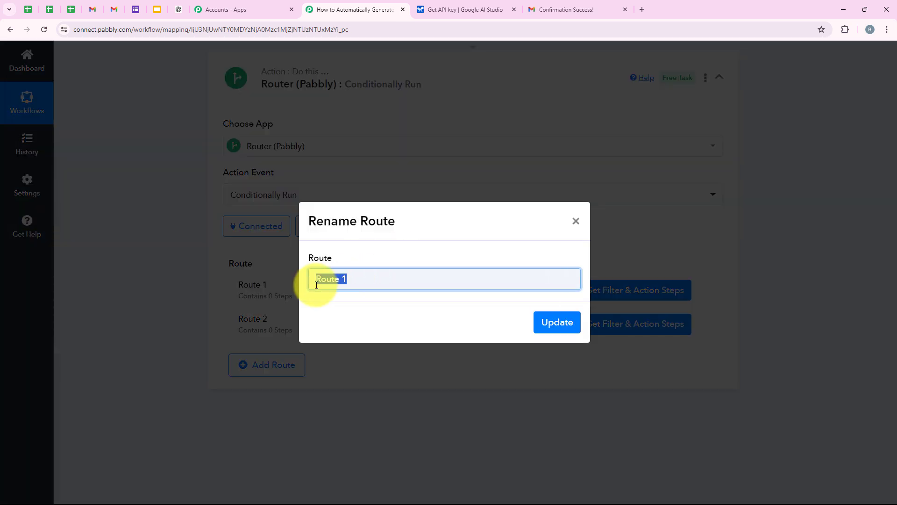
pyautogui.write('Pos')
pyautogui.write('itive Feedback')
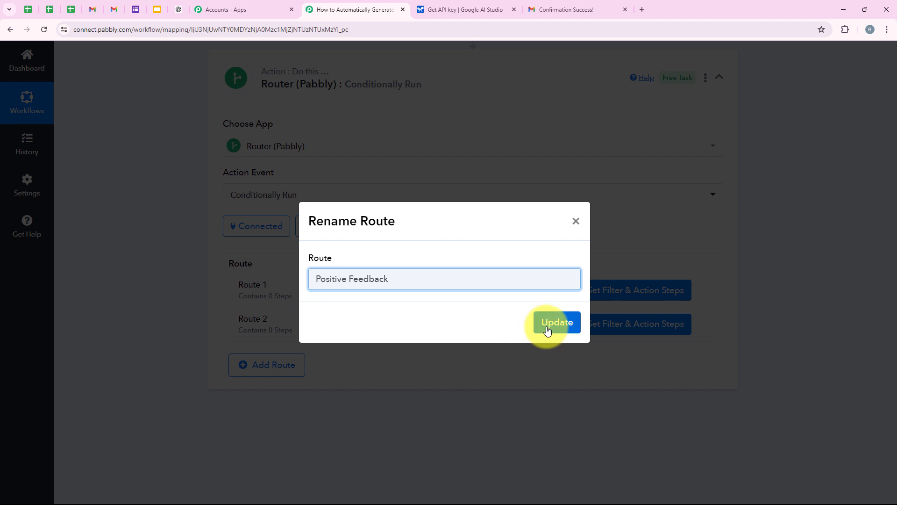
pyautogui.click(548, 330)
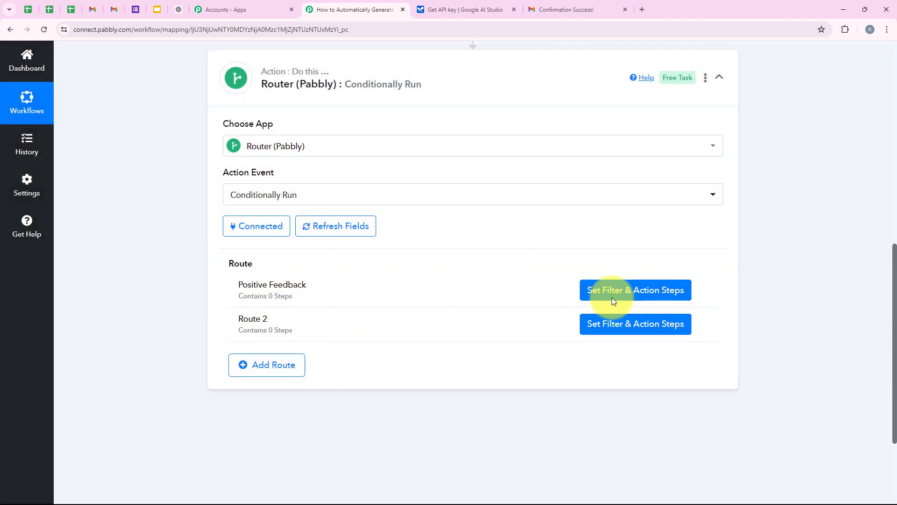
# Set the Positive Feedback filter so the Gemini response text Contains 'Positive'
pyautogui.click(636, 292)
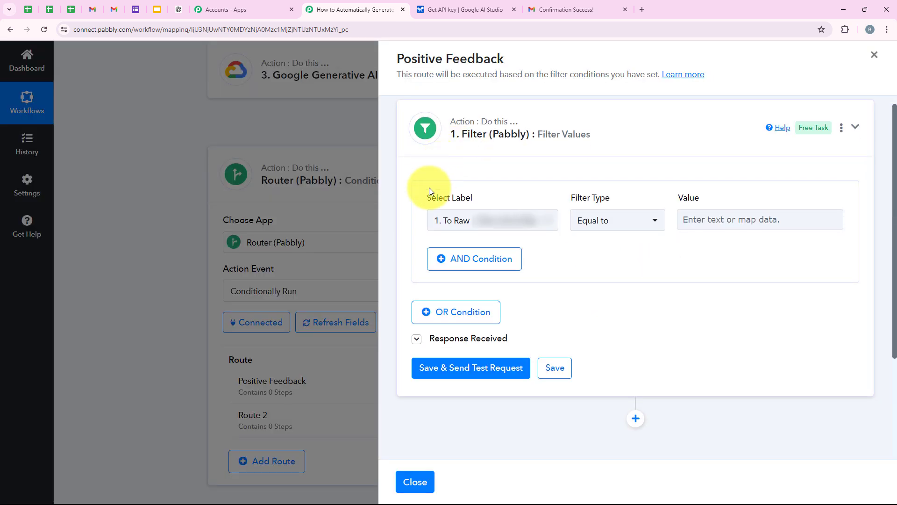
pyautogui.moveTo(424, 200); pyautogui.dragTo(473, 197)
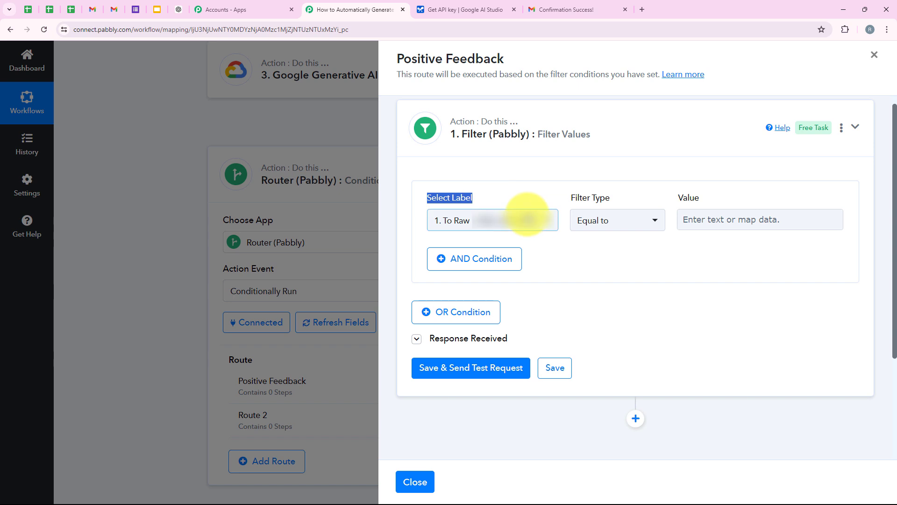
pyautogui.click(527, 218)
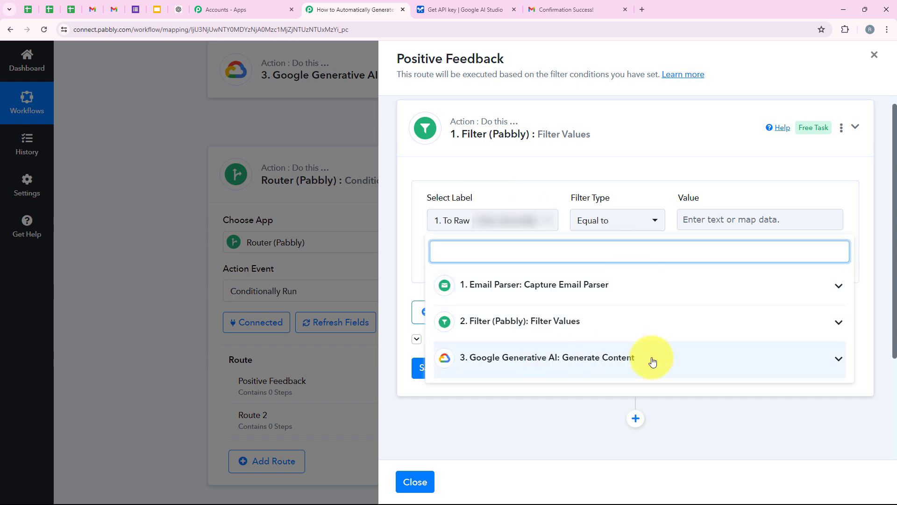
pyautogui.click(583, 358)
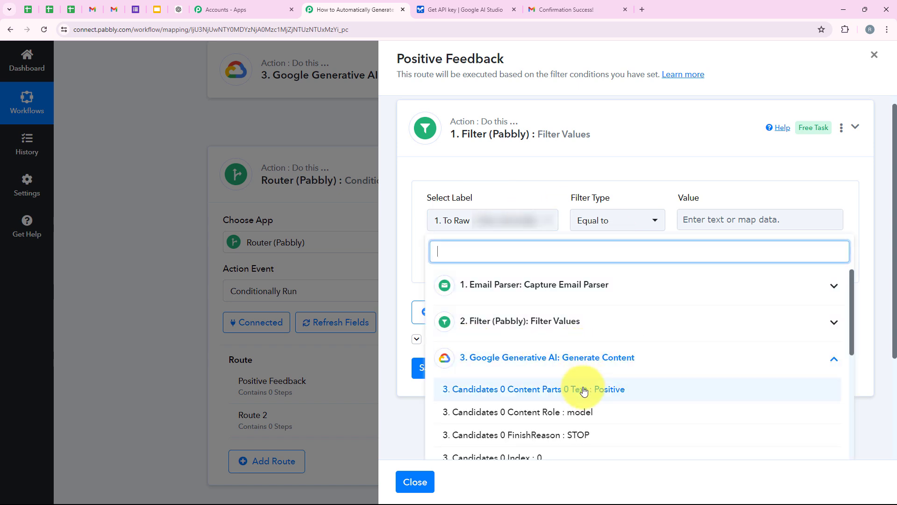
pyautogui.click(582, 390)
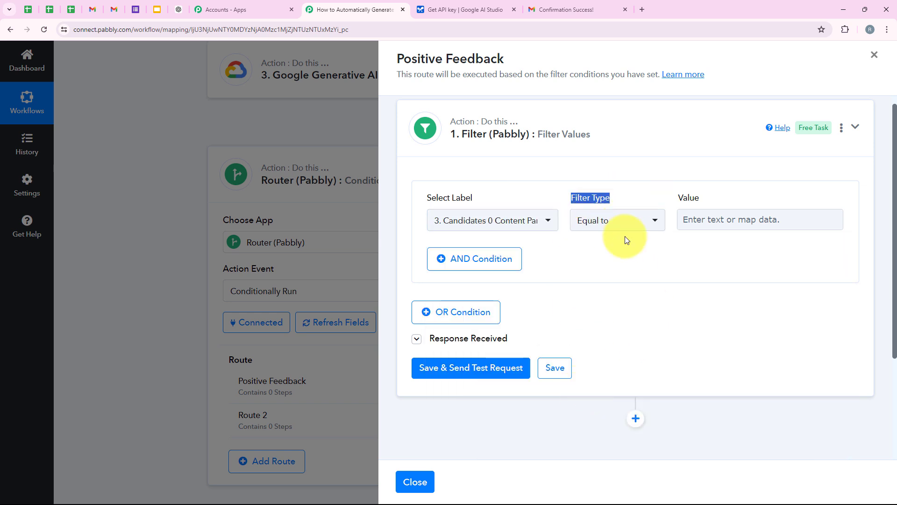
pyautogui.click(620, 221)
pyautogui.click(607, 320)
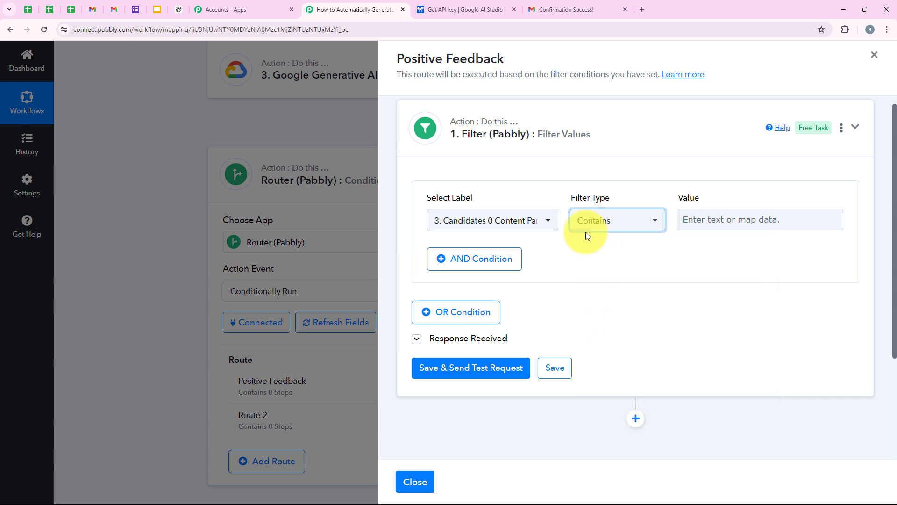
pyautogui.click(775, 219)
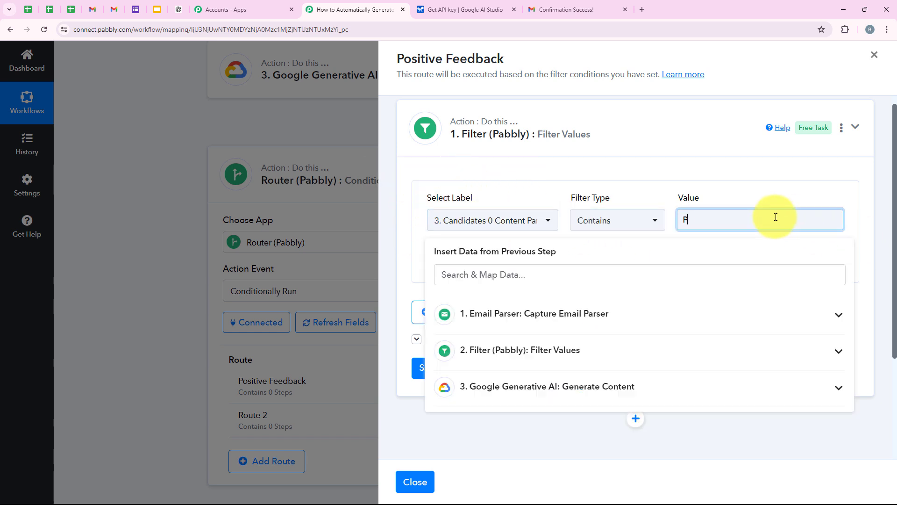
pyautogui.write('Positive')
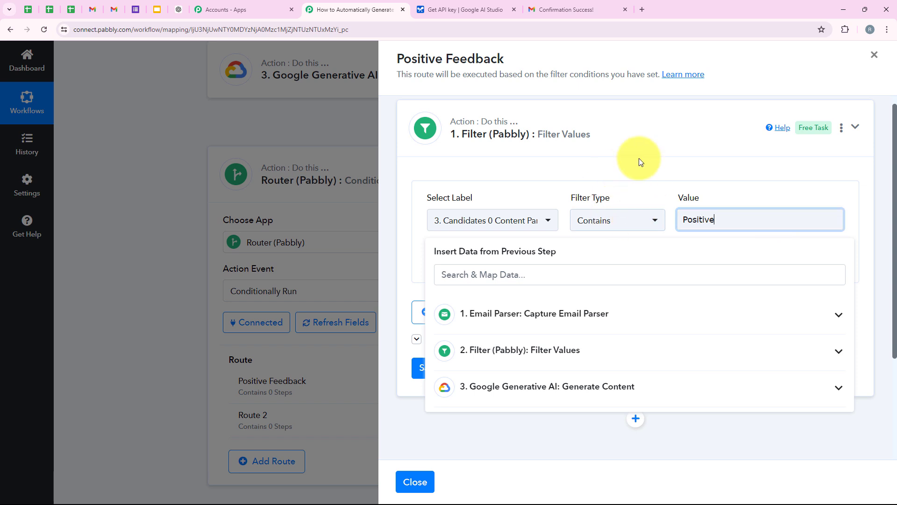
# Test the filter and verify it returns success with 'Condition is true'
pyautogui.click(690, 436)
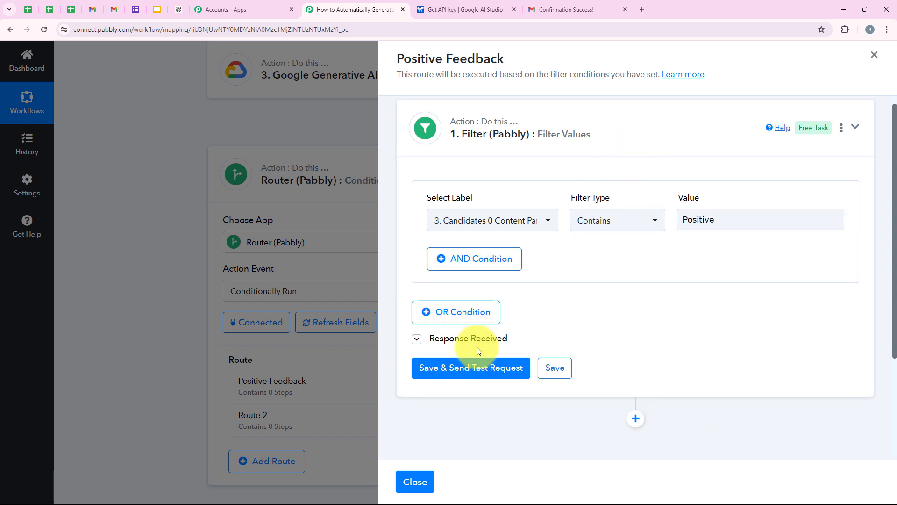
pyautogui.click(482, 367)
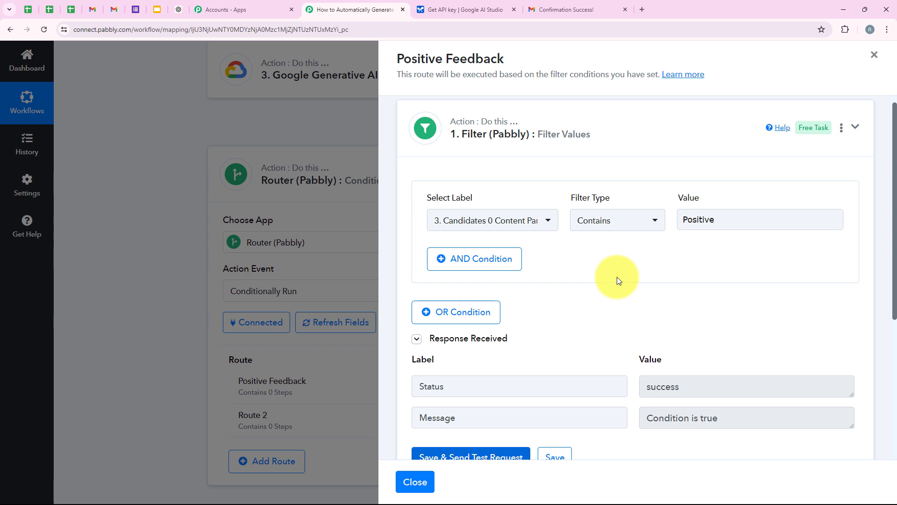
pyautogui.scroll(-2, 617, 280)
pyautogui.doubleClick(725, 292)
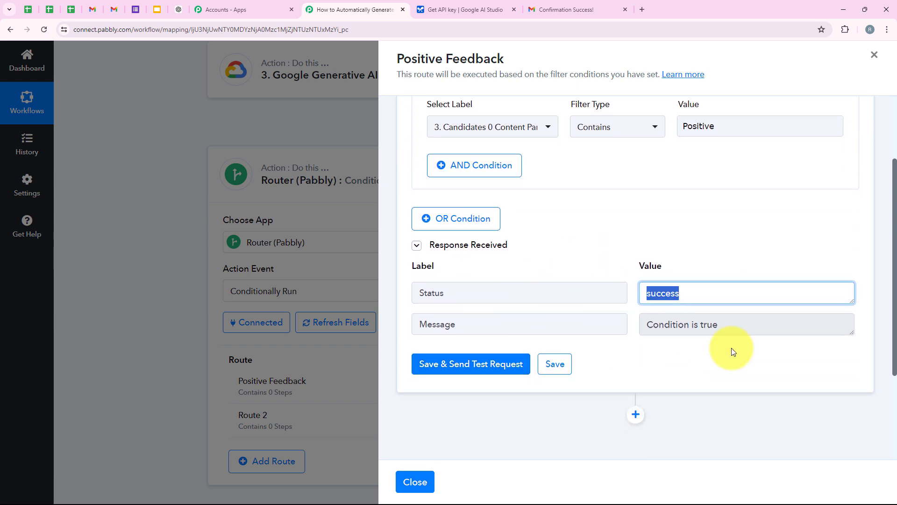
pyautogui.tripleClick(738, 325)
pyautogui.scroll(2, 617, 315)
pyautogui.scroll(-2, 627, 407)
pyautogui.click(627, 407)
pyautogui.scroll(2, 624, 405)
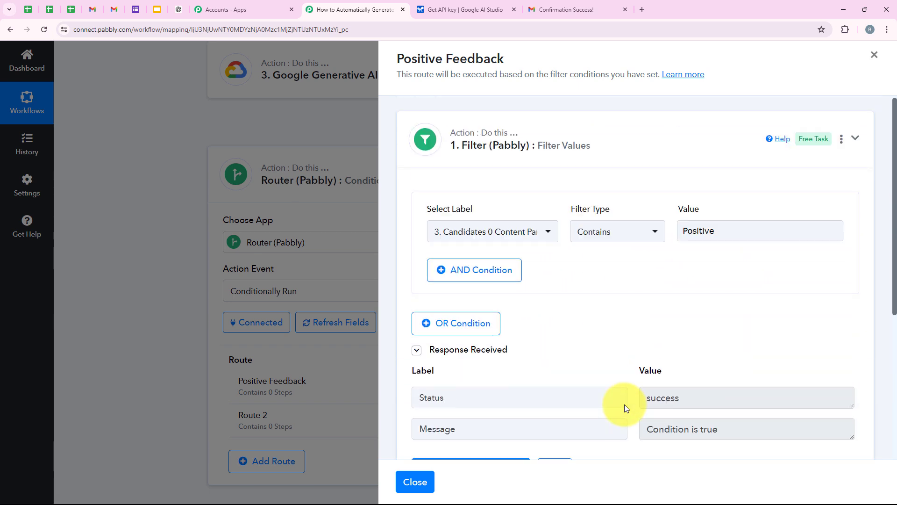
pyautogui.scroll(-2, 638, 289)
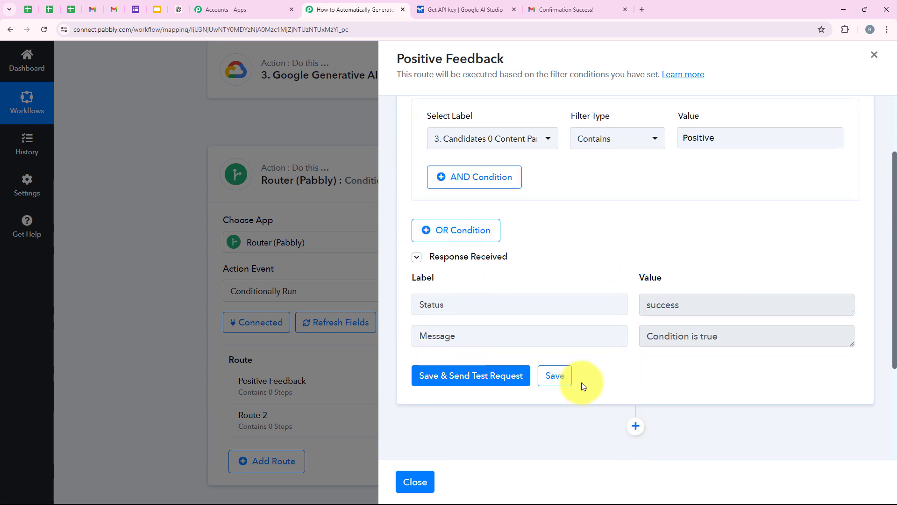
pyautogui.scroll(2, 615, 278)
pyautogui.scroll(-4, 614, 270)
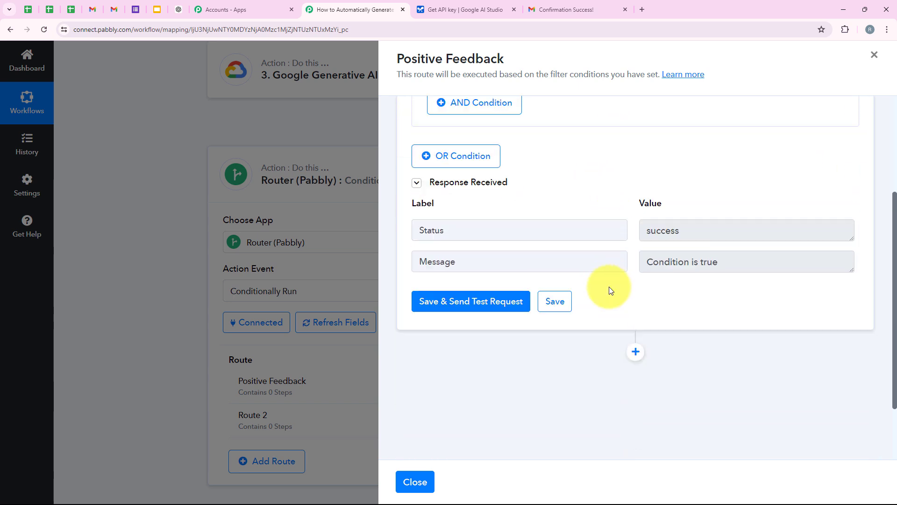
# Add a Gmail Send Email (V2) step after the Positive Feedback filter
pyautogui.click(635, 333)
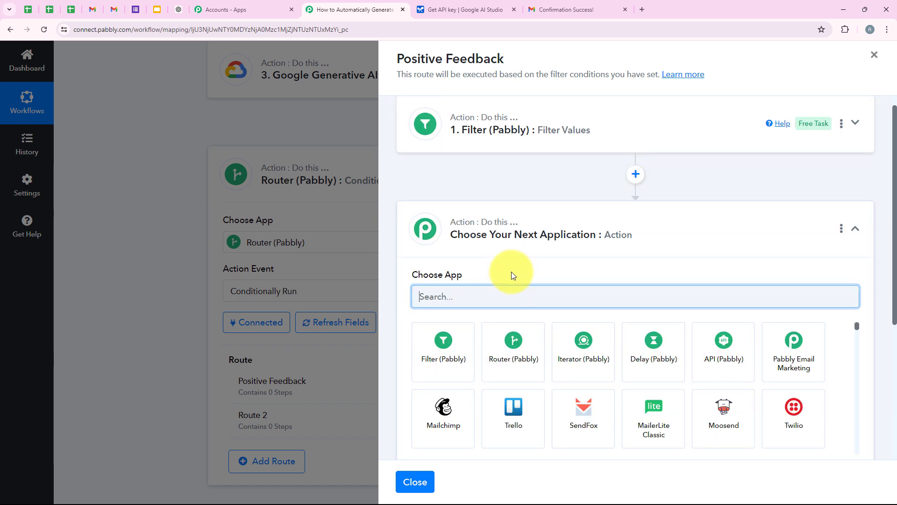
pyautogui.write('Gmail')
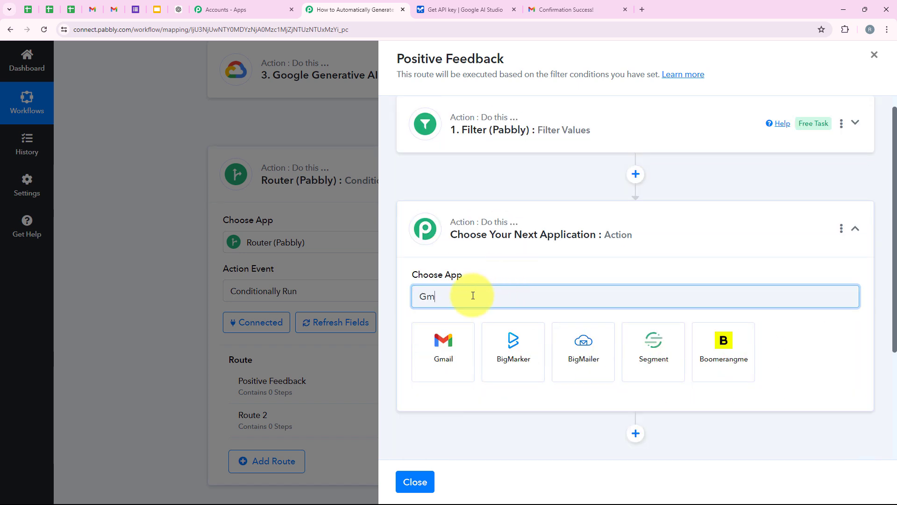
pyautogui.click(442, 334)
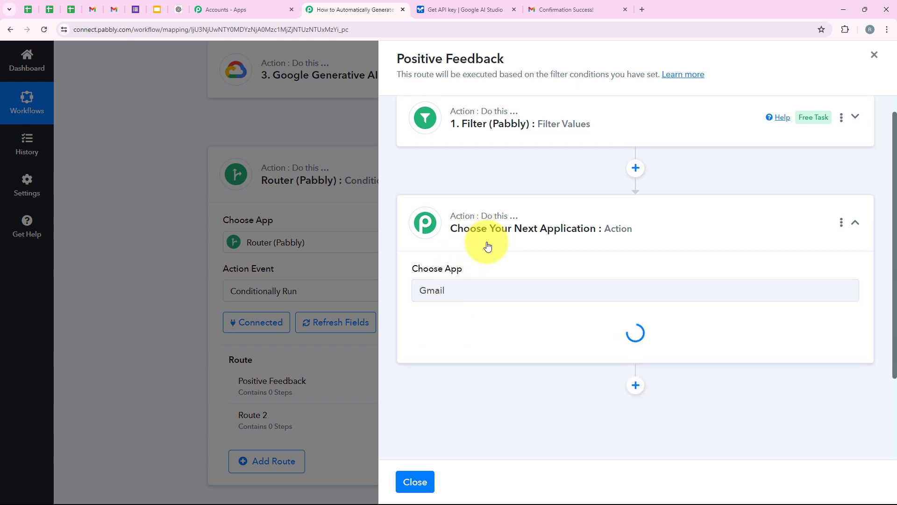
pyautogui.moveTo(400, 236); pyautogui.dragTo(508, 227)
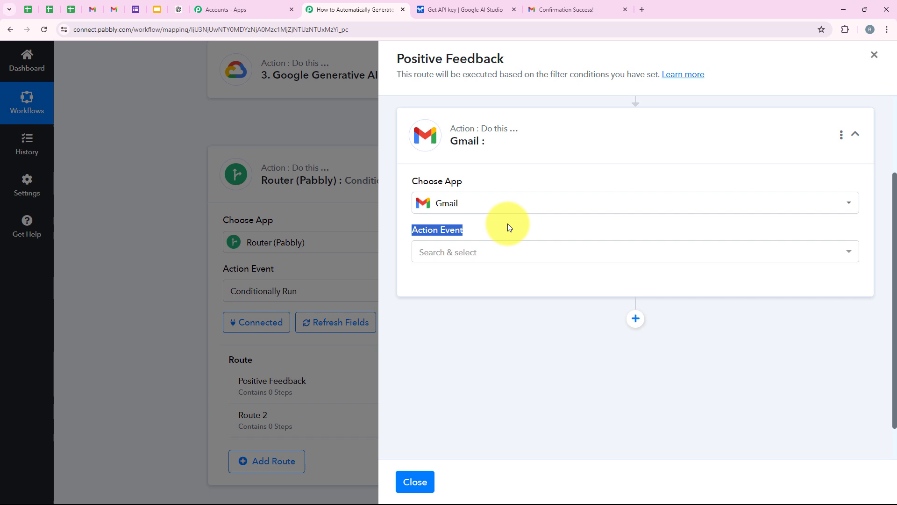
pyautogui.click(476, 255)
pyautogui.scroll(-3, 551, 317)
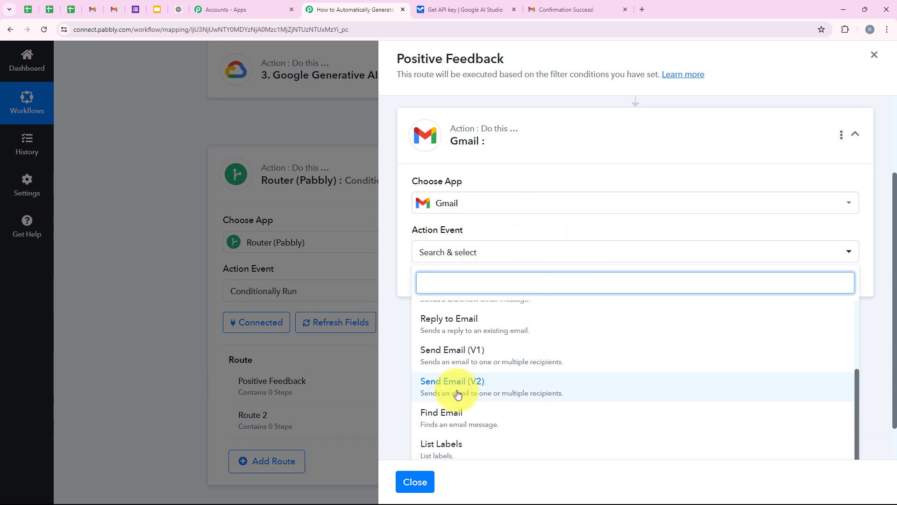
pyautogui.click(457, 395)
pyautogui.click(428, 289)
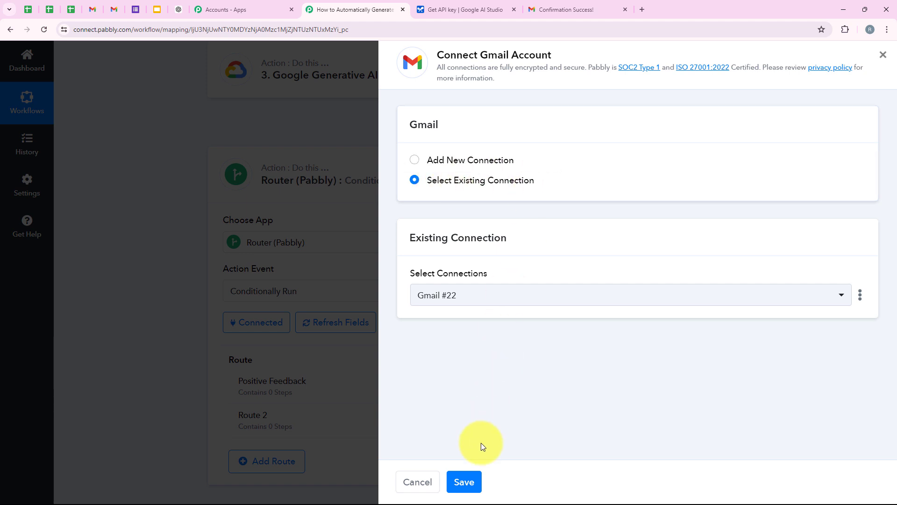
# Create a new Gmail connection and allow Pabbly Connect access in Google's consent popup
pyautogui.click(485, 161)
pyautogui.click(481, 311)
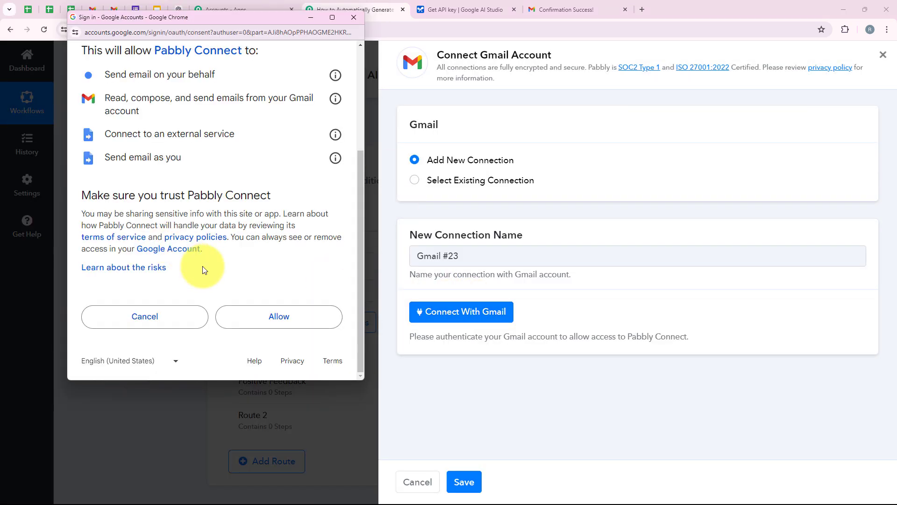
pyautogui.click(261, 319)
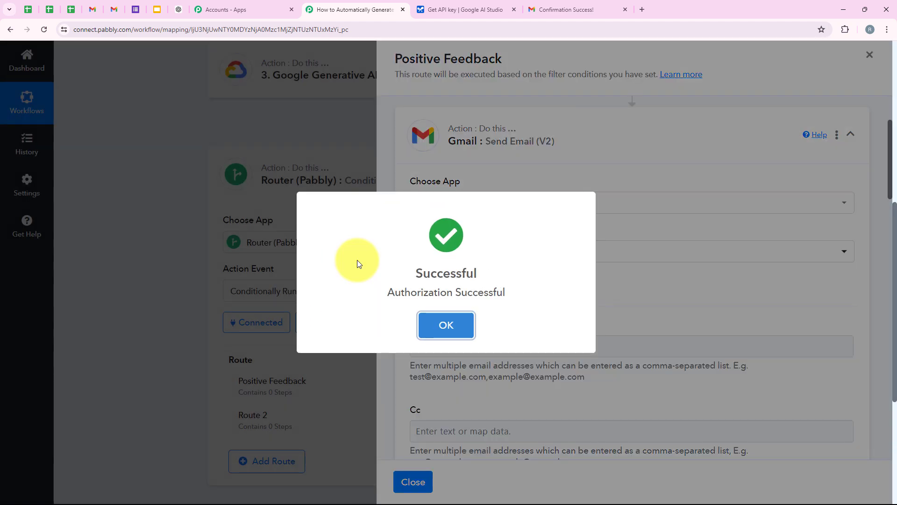
# Map the Email Parser's To 0 Address as the Positive Feedback email's recipient
pyautogui.click(442, 321)
pyautogui.scroll(-1, 598, 338)
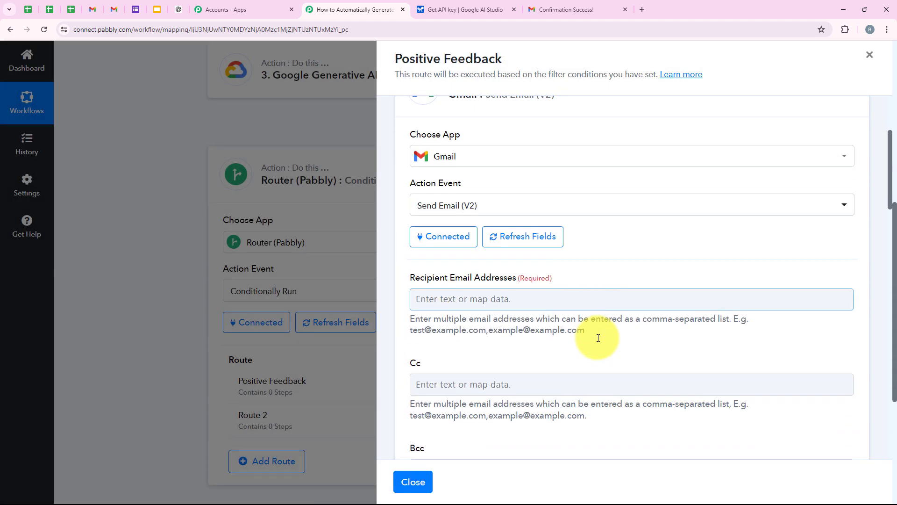
pyautogui.scroll(-1, 538, 303)
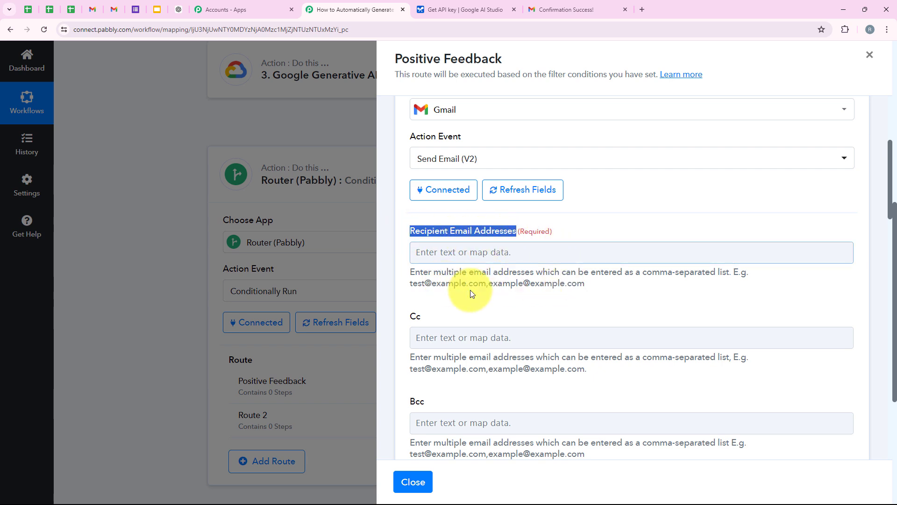
pyautogui.click(519, 251)
pyautogui.scroll(-1, 567, 246)
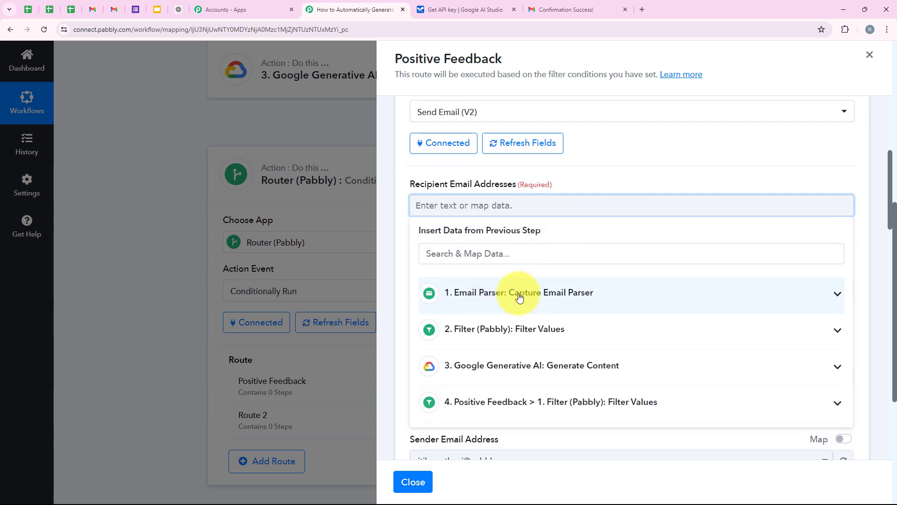
pyautogui.click(514, 295)
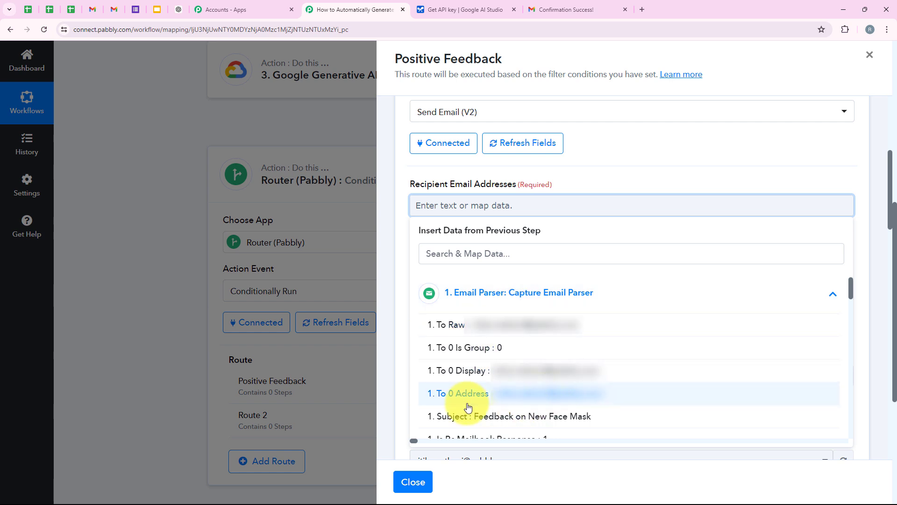
pyautogui.click(568, 403)
pyautogui.click(600, 168)
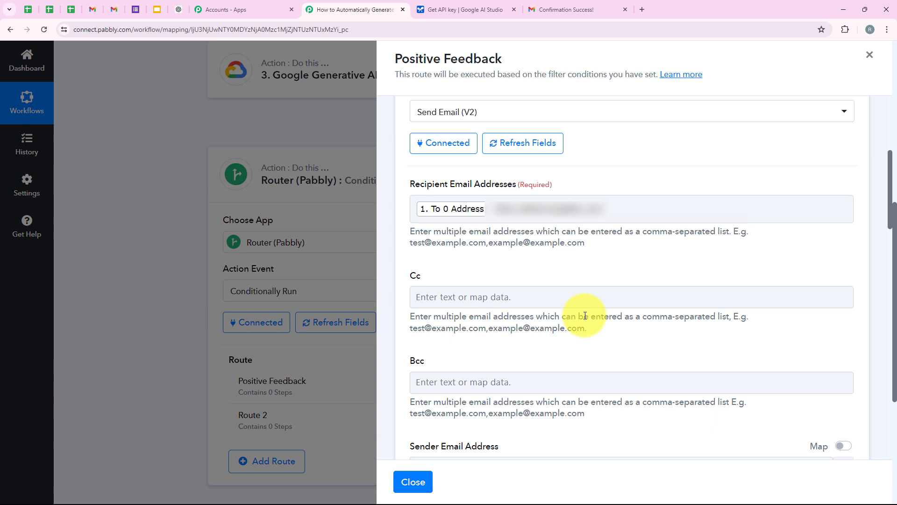
# Set the sender name to NaturalGlow
pyautogui.scroll(-7, 585, 315)
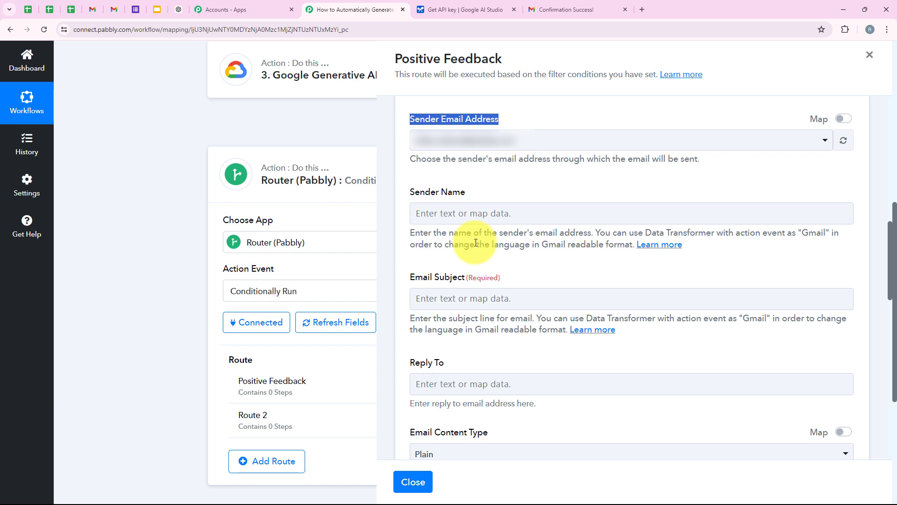
pyautogui.scroll(-1, 476, 243)
pyautogui.moveTo(411, 141); pyautogui.dragTo(486, 145)
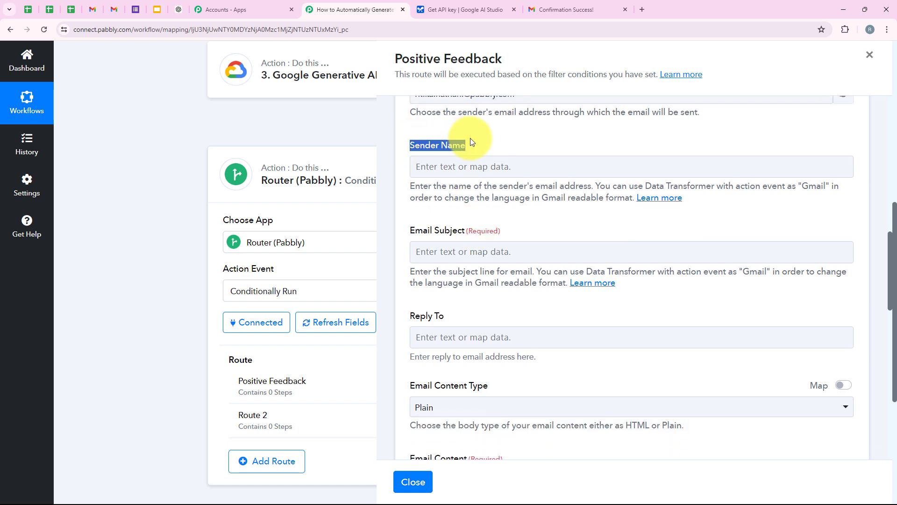
pyautogui.click(496, 175)
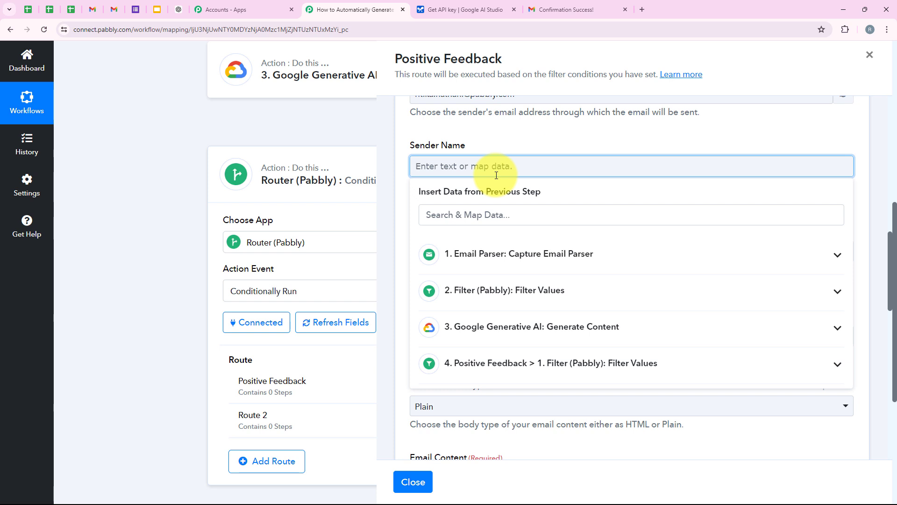
pyautogui.write('NaturalGlow')
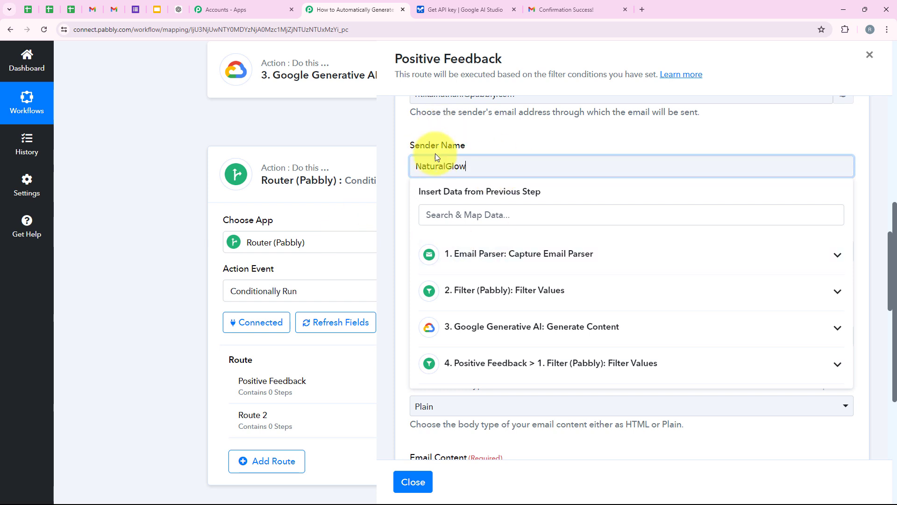
pyautogui.click(495, 135)
# Enter the subject 'Thank You for Your Feedback on Our New Face Mask!'
pyautogui.scroll(-2, 507, 186)
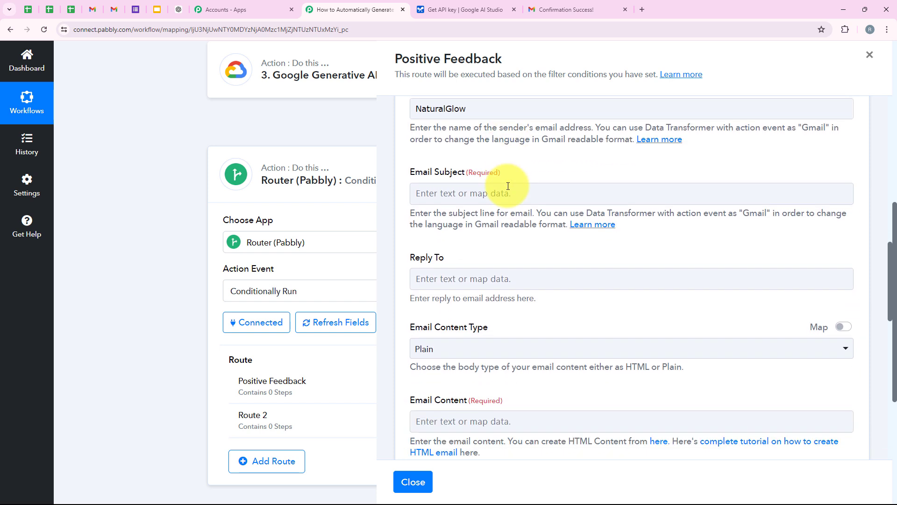
pyautogui.tripleClick(426, 136)
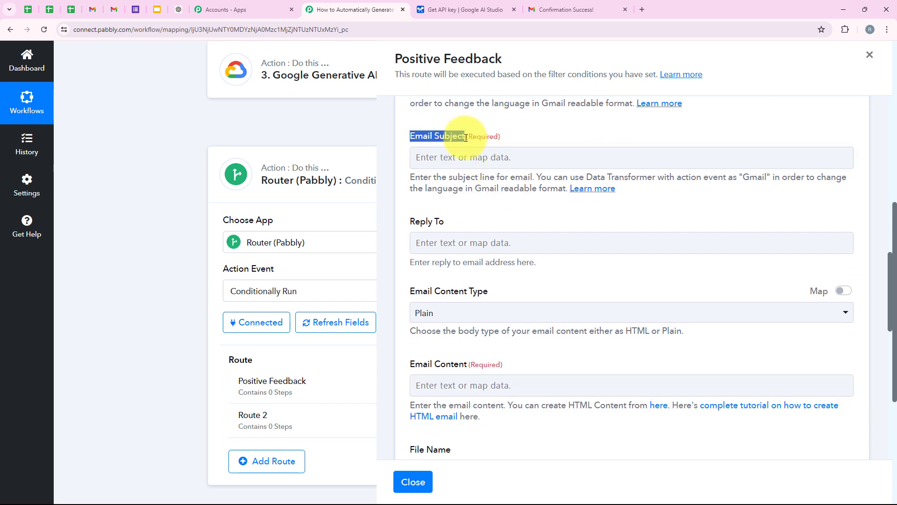
pyautogui.click(465, 157)
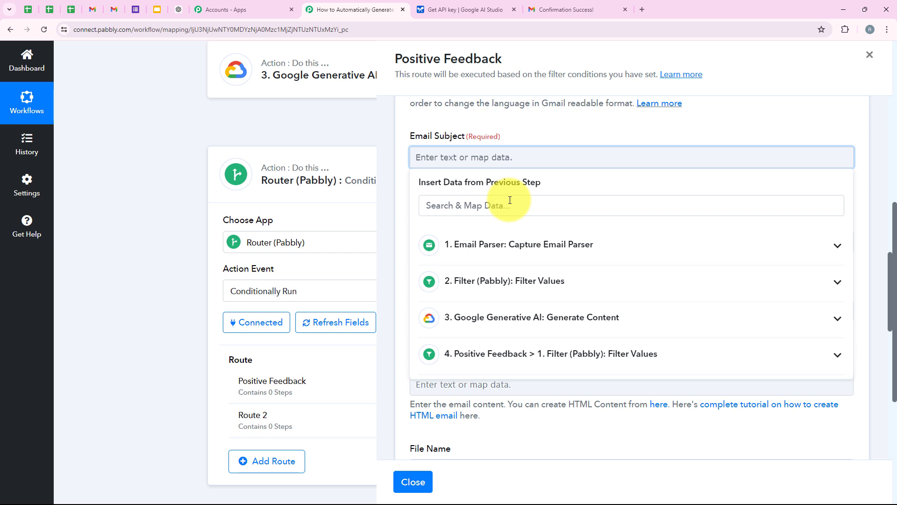
pyautogui.write('Thank You for Your Feedback on Our New Face Mask!')
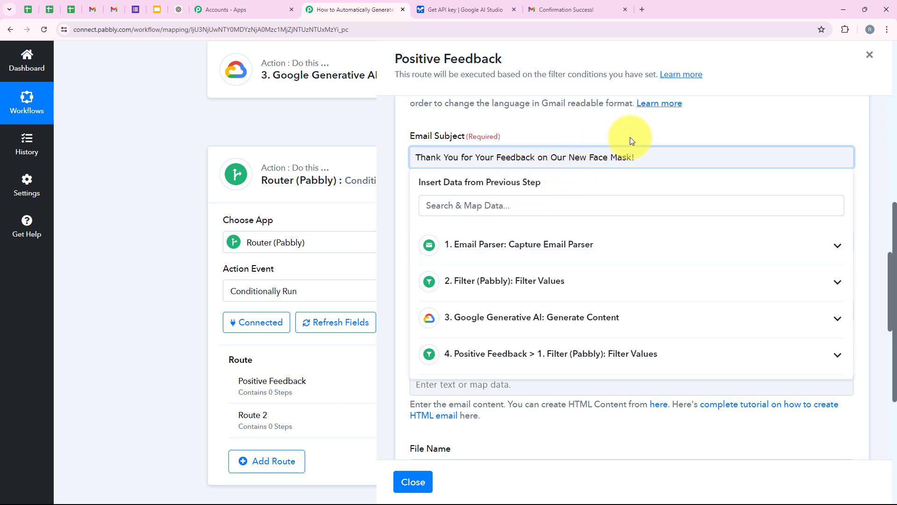
pyautogui.click(630, 140)
# Leave Reply To empty and set Email Content Type to Plain
pyautogui.scroll(-1, 545, 195)
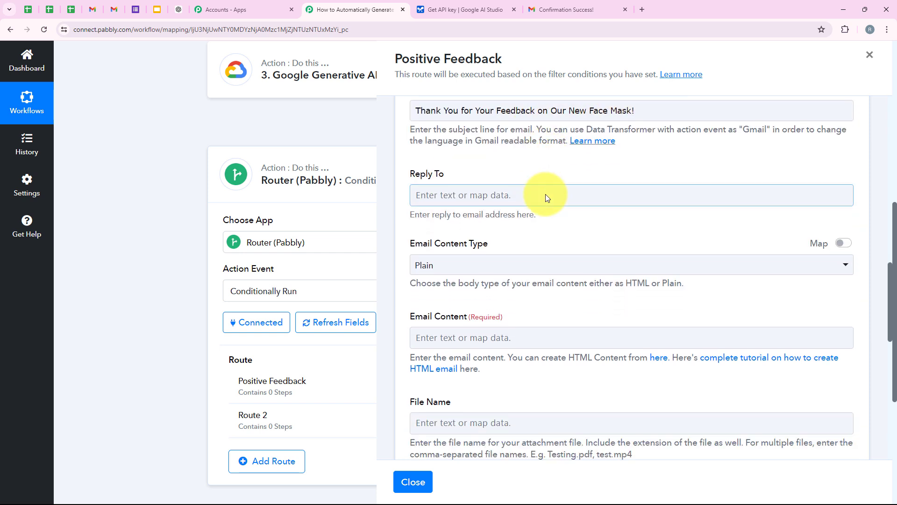
pyautogui.moveTo(410, 174); pyautogui.dragTo(426, 175)
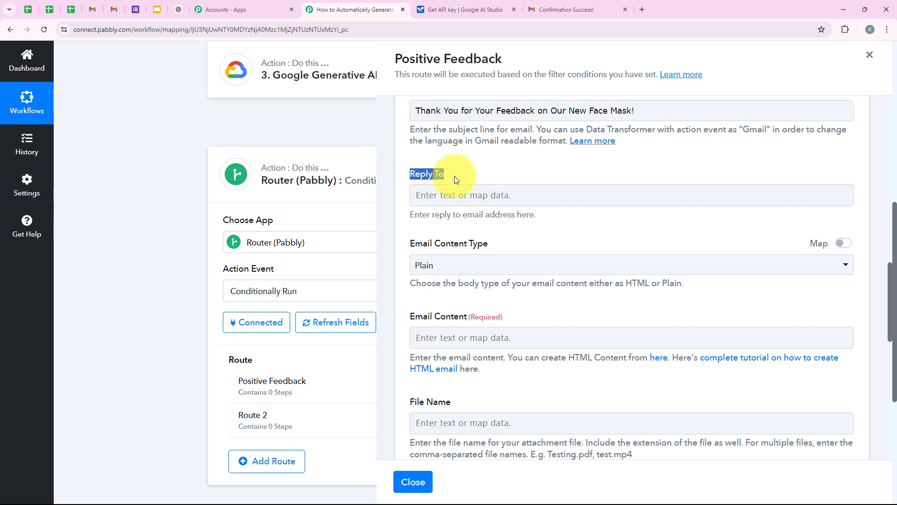
pyautogui.scroll(-2, 473, 229)
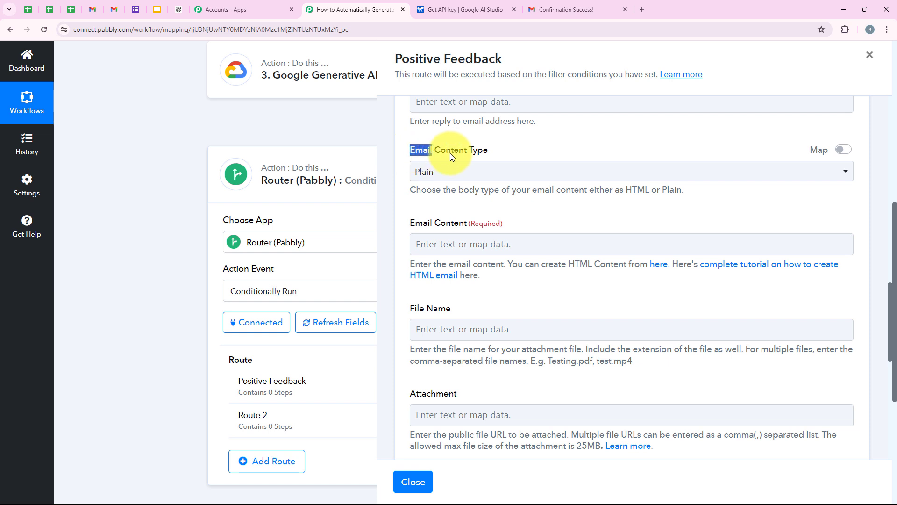
pyautogui.click(487, 171)
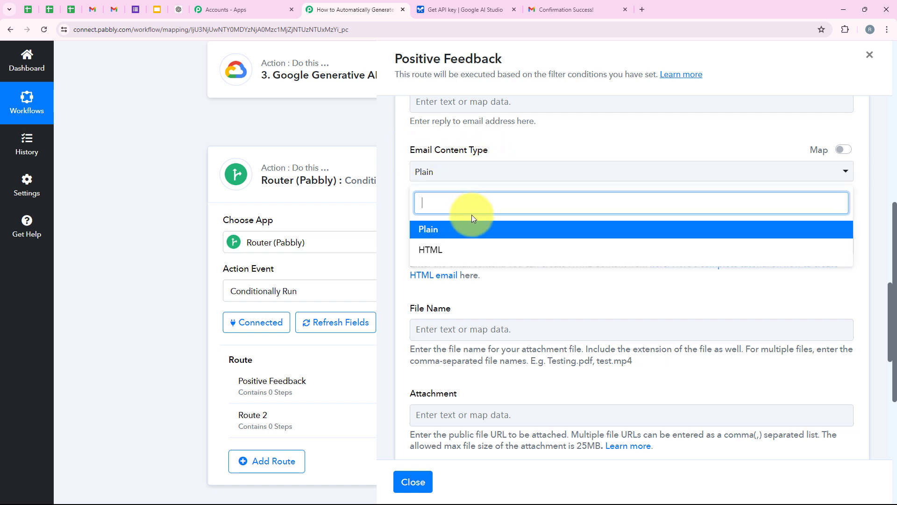
pyautogui.click(472, 231)
pyautogui.scroll(-1, 506, 277)
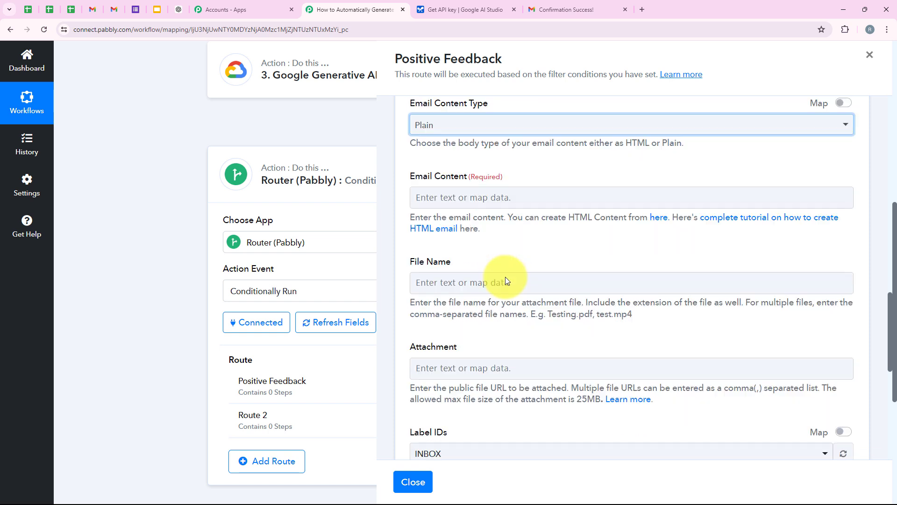
pyautogui.moveTo(410, 177); pyautogui.dragTo(474, 177)
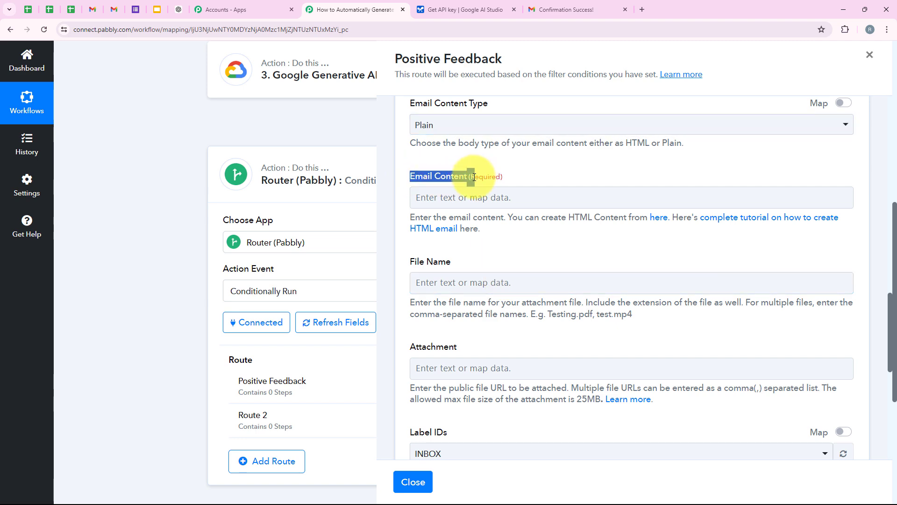
# Paste the thank-you body and replace [Customer's Name] with the parsed From Display name
pyautogui.click(467, 197)
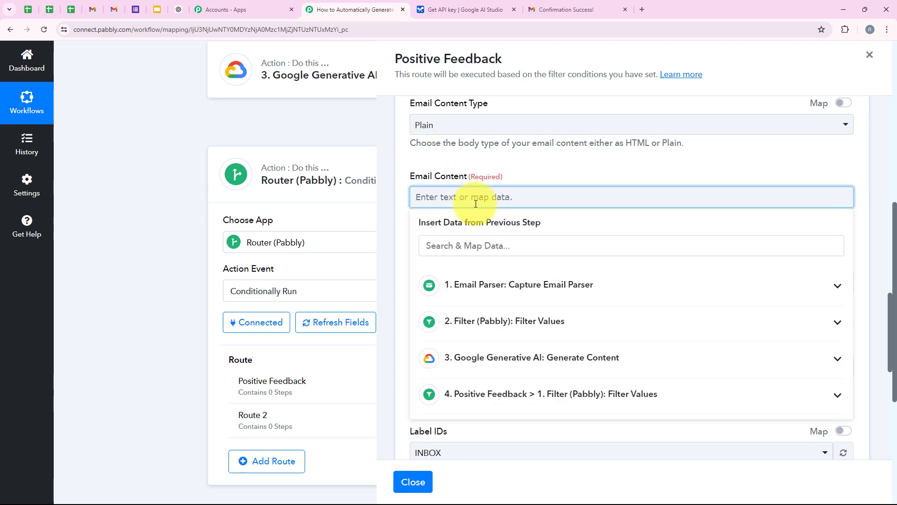
pyautogui.hotkey('ctrl', 'v')
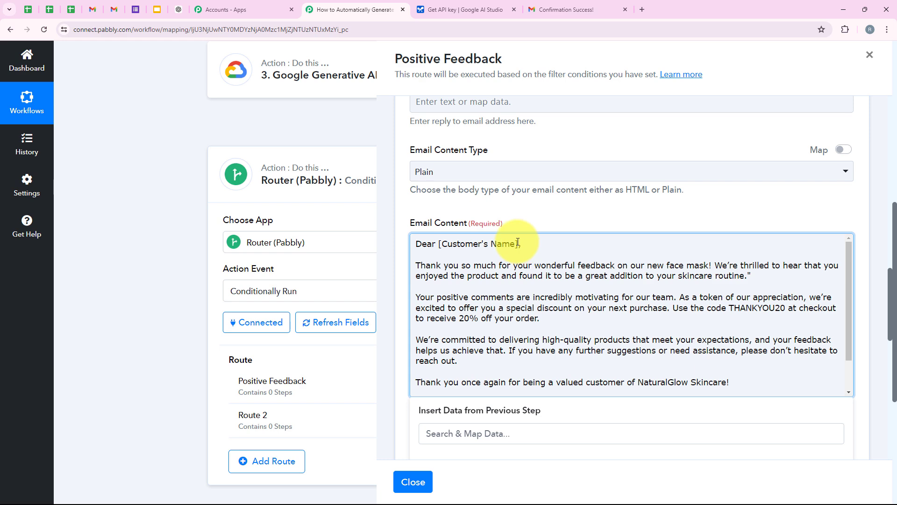
pyautogui.moveTo(518, 242); pyautogui.dragTo(444, 248)
pyautogui.click(505, 436)
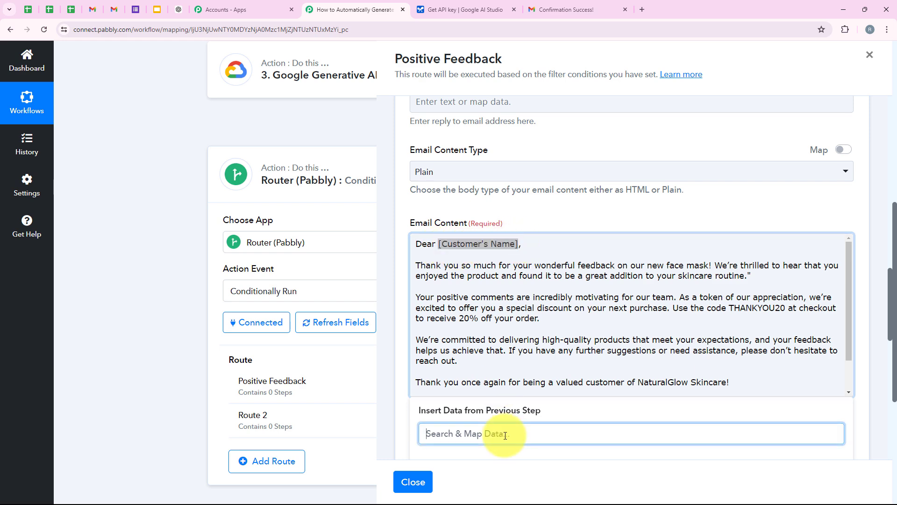
pyautogui.write('display')
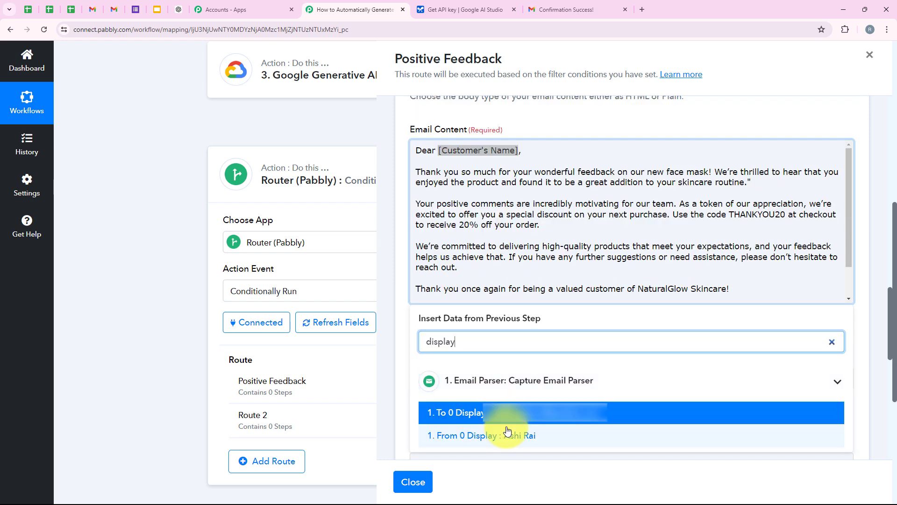
pyautogui.click(547, 439)
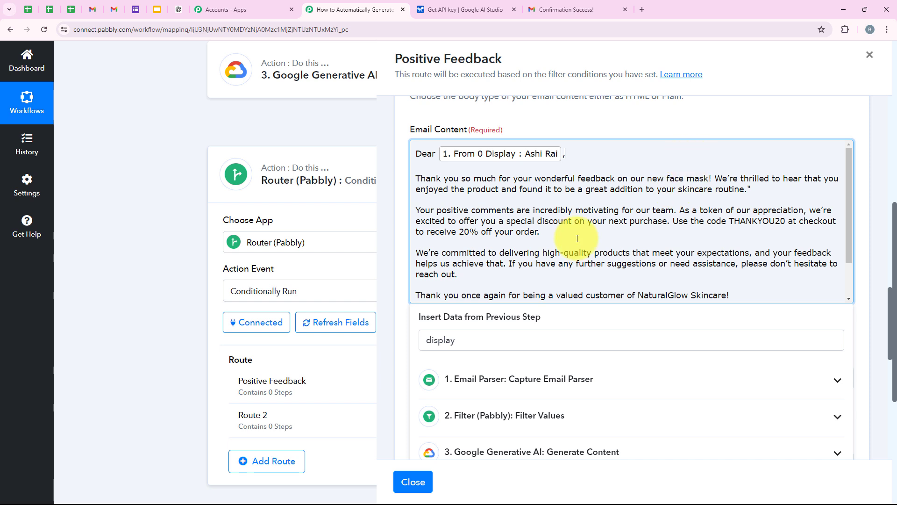
pyautogui.scroll(-1, 533, 250)
pyautogui.scroll(1, 534, 250)
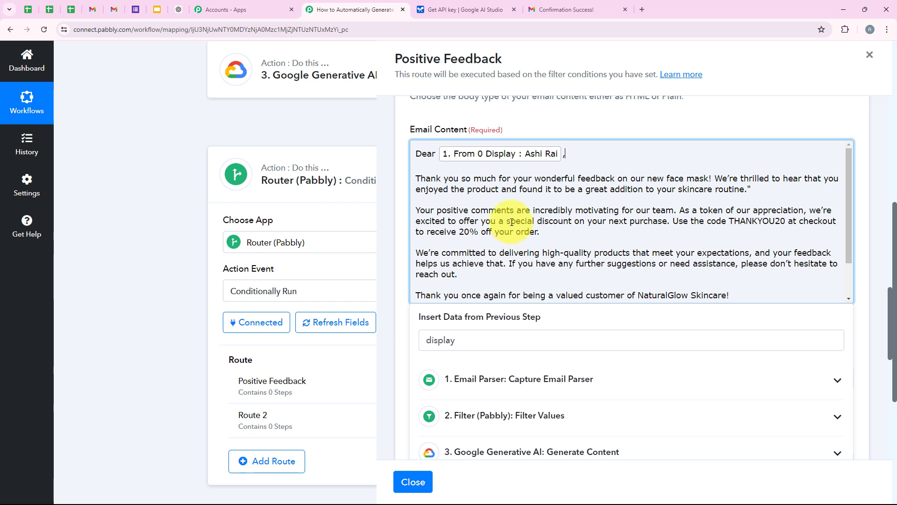
pyautogui.scroll(-1, 543, 214)
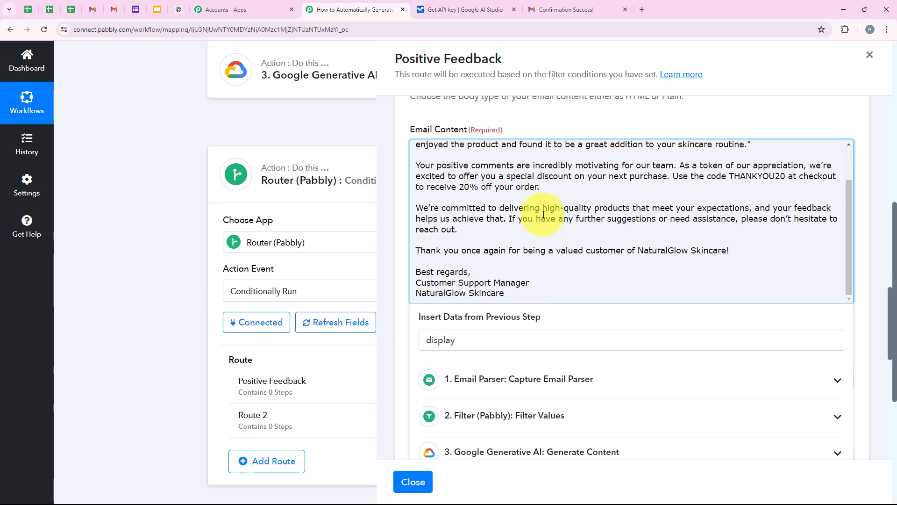
pyautogui.click(544, 129)
# Keep INBOX as the Gmail label and leave the signature unset
pyautogui.scroll(-3, 608, 215)
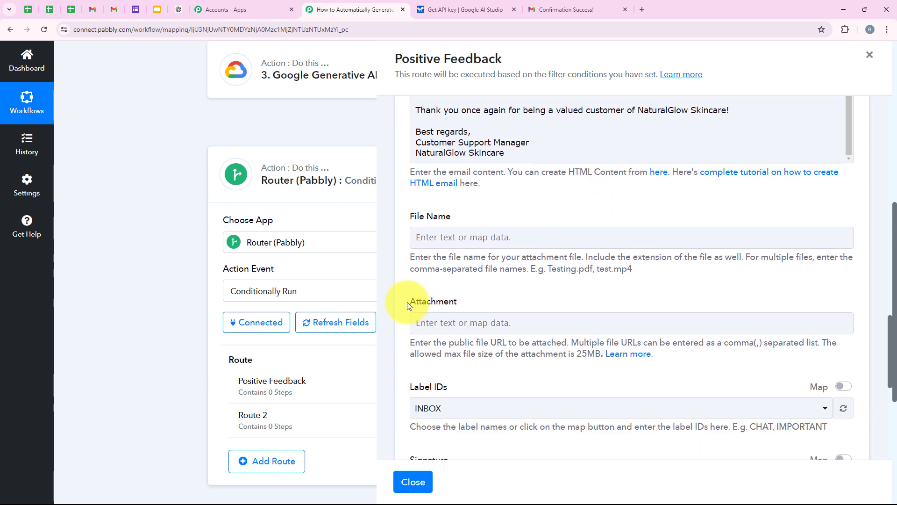
pyautogui.tripleClick(412, 221)
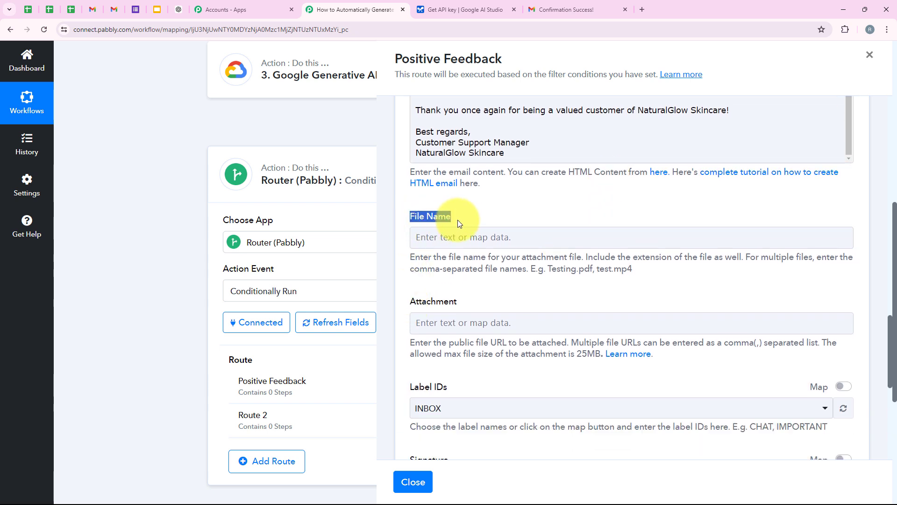
pyautogui.click(473, 302)
pyautogui.scroll(-1, 496, 356)
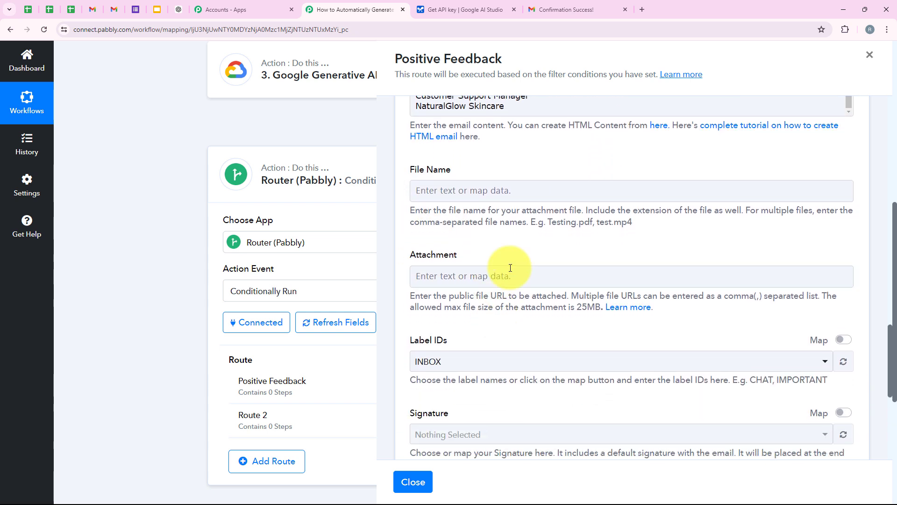
pyautogui.scroll(-2, 507, 316)
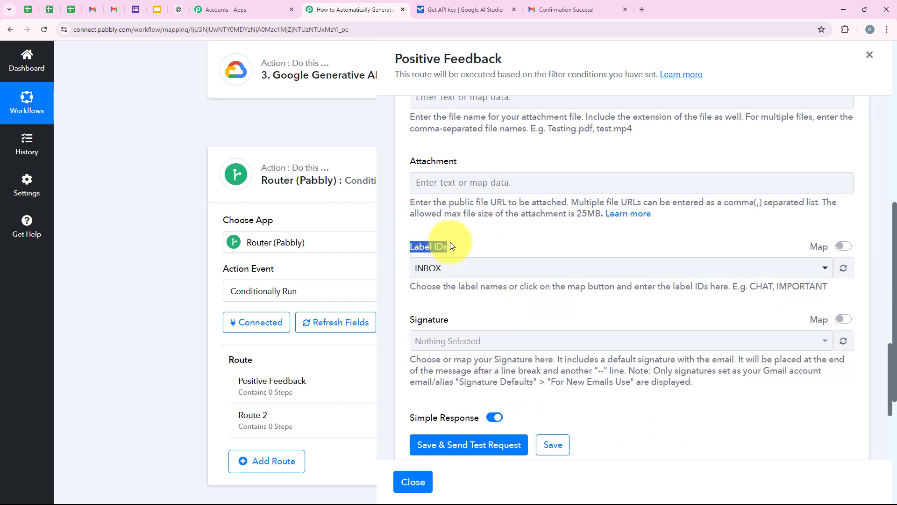
pyautogui.click(512, 268)
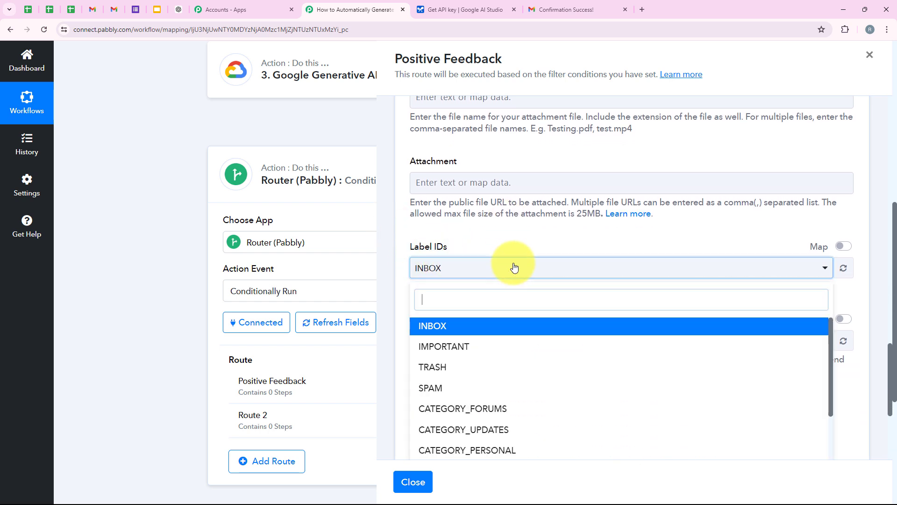
pyautogui.click(464, 330)
pyautogui.scroll(-1, 481, 290)
pyautogui.moveTo(411, 280); pyautogui.dragTo(449, 278)
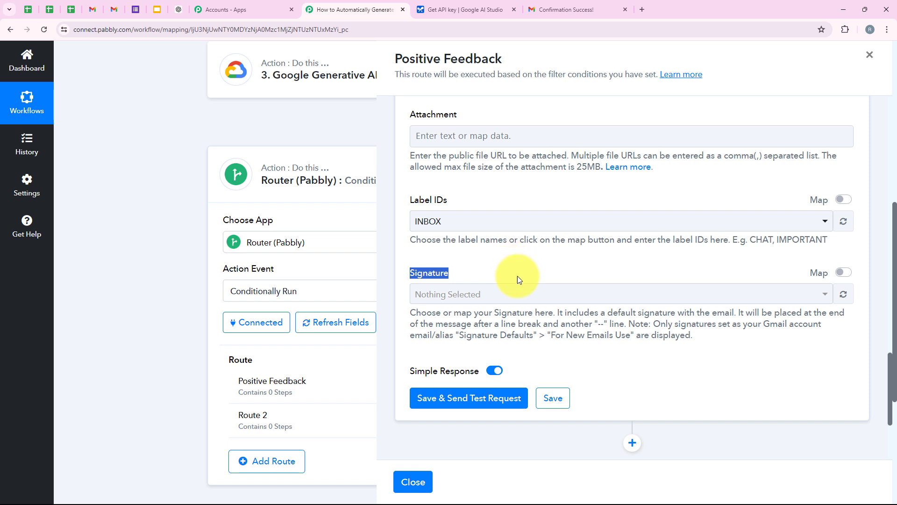
pyautogui.click(519, 293)
pyautogui.click(581, 279)
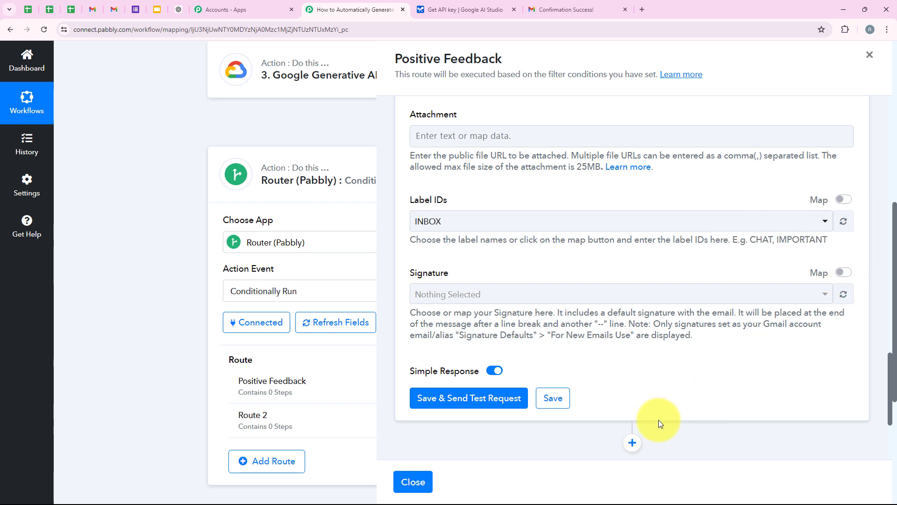
# Save the Gmail step with a test send, then switch to Gmail to check it
pyautogui.scroll(-1, 561, 398)
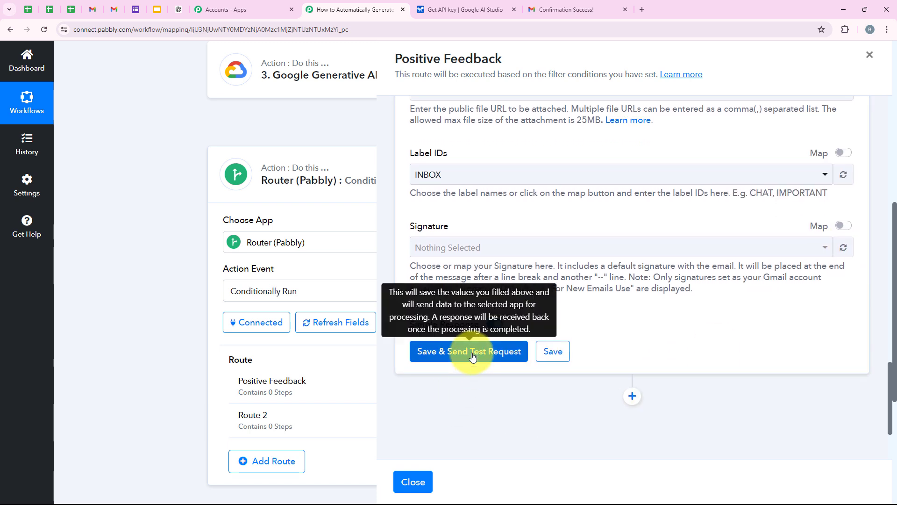
pyautogui.click(473, 356)
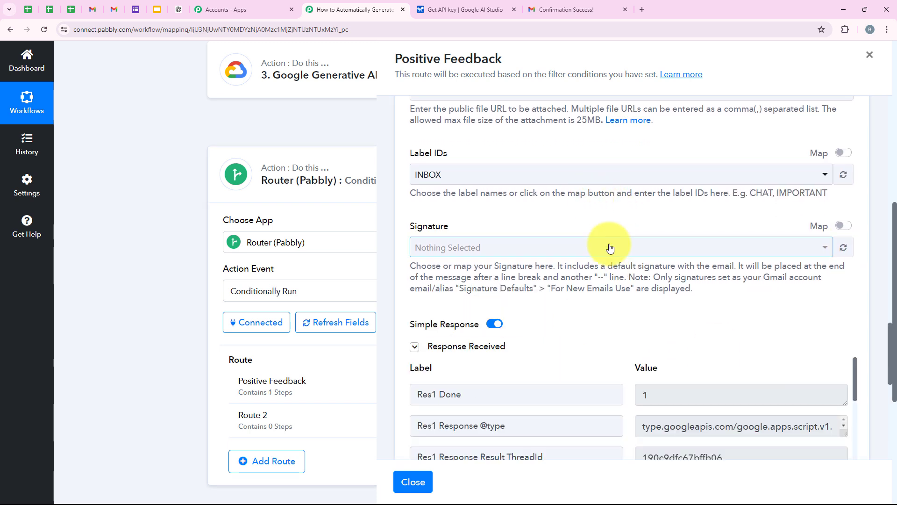
pyautogui.scroll(-2, 606, 242)
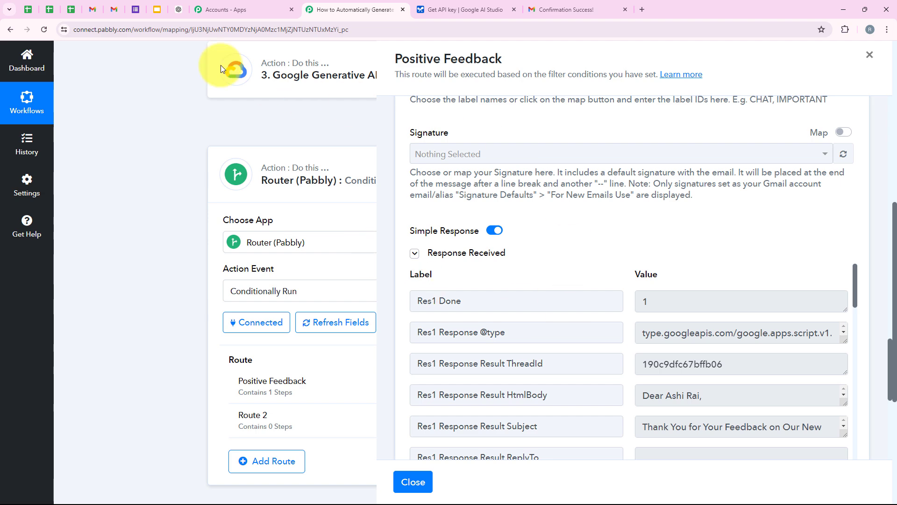
pyautogui.click(112, 11)
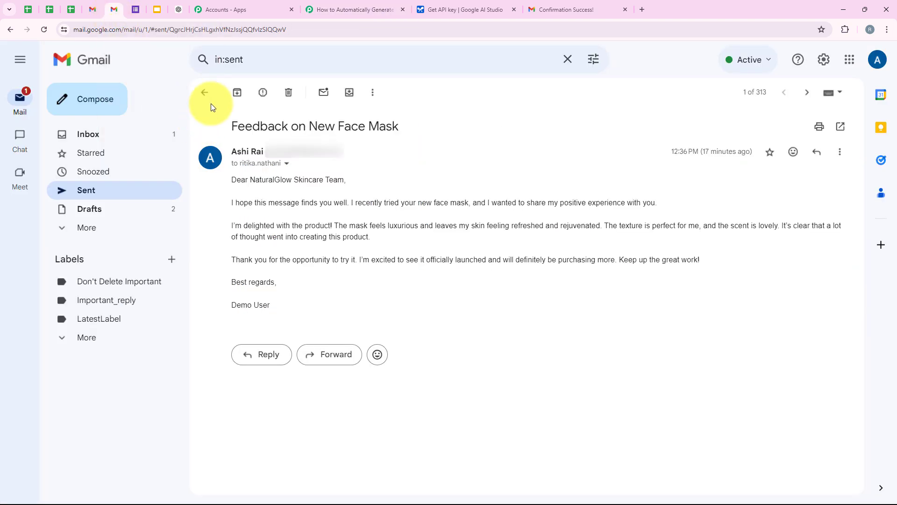
# Open NaturalGlow's thank-you reply from the Gmail inbox, then return to Pabbly Connect
pyautogui.click(96, 136)
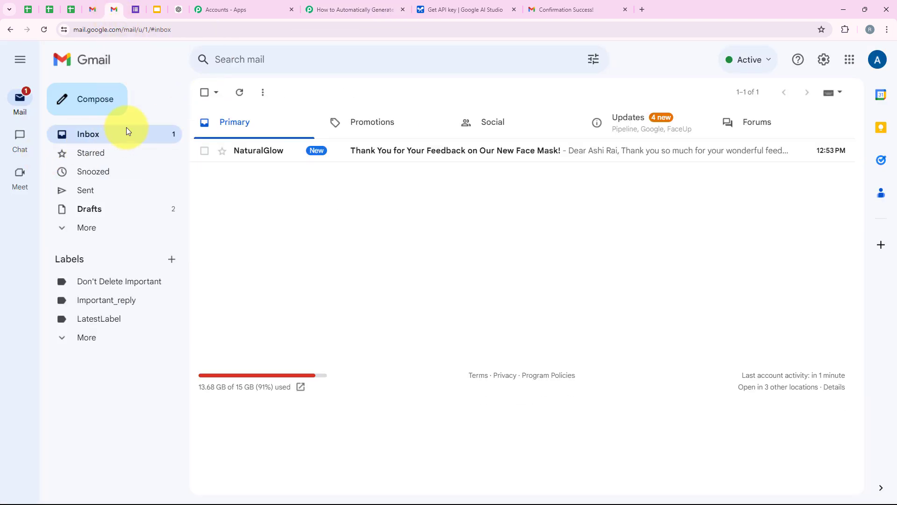
pyautogui.click(396, 156)
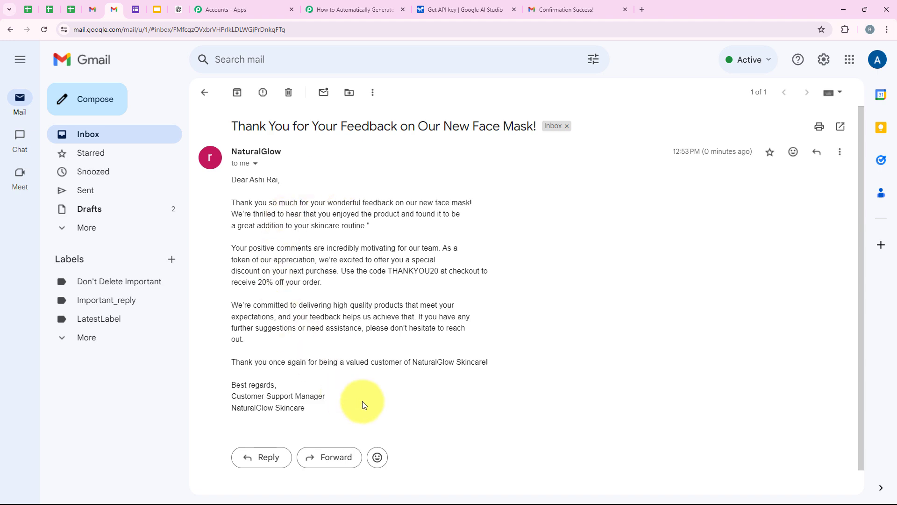
pyautogui.click(343, 10)
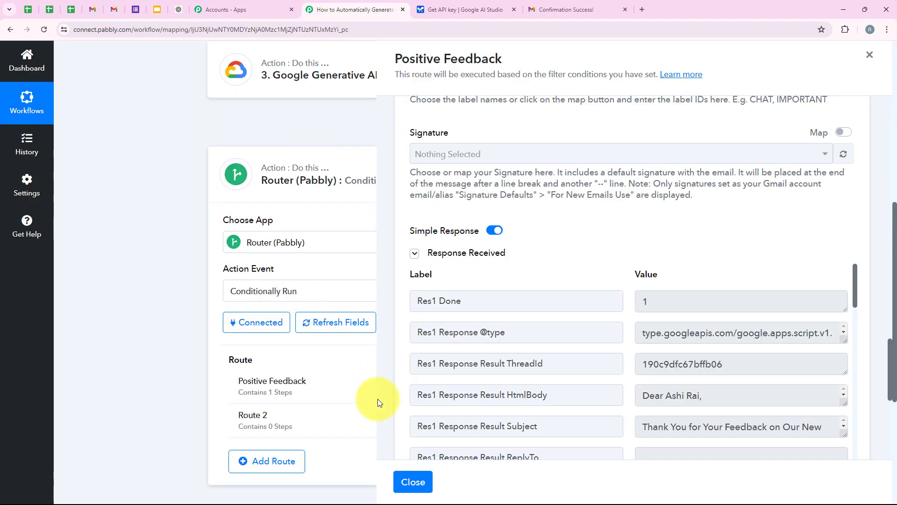
# Clone the Positive Feedback route and delete the empty Route 2
pyautogui.click(413, 482)
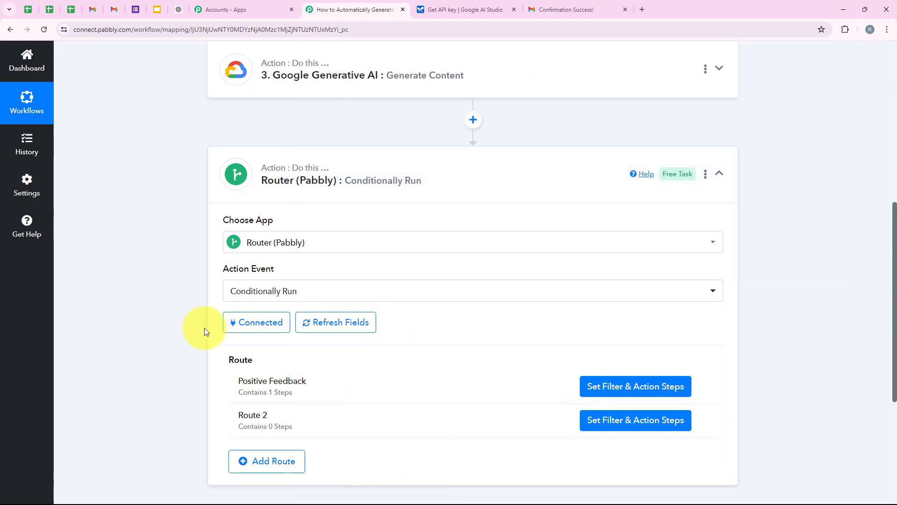
pyautogui.scroll(-1, 204, 331)
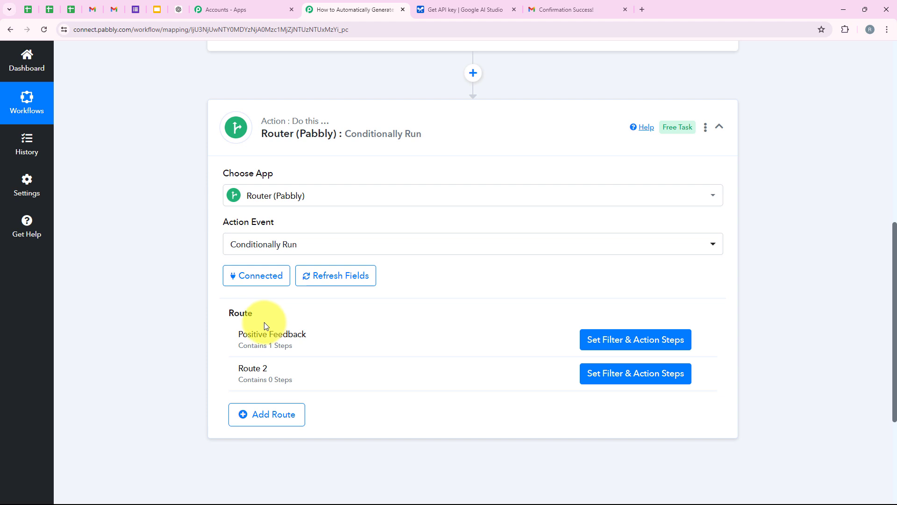
pyautogui.click(701, 341)
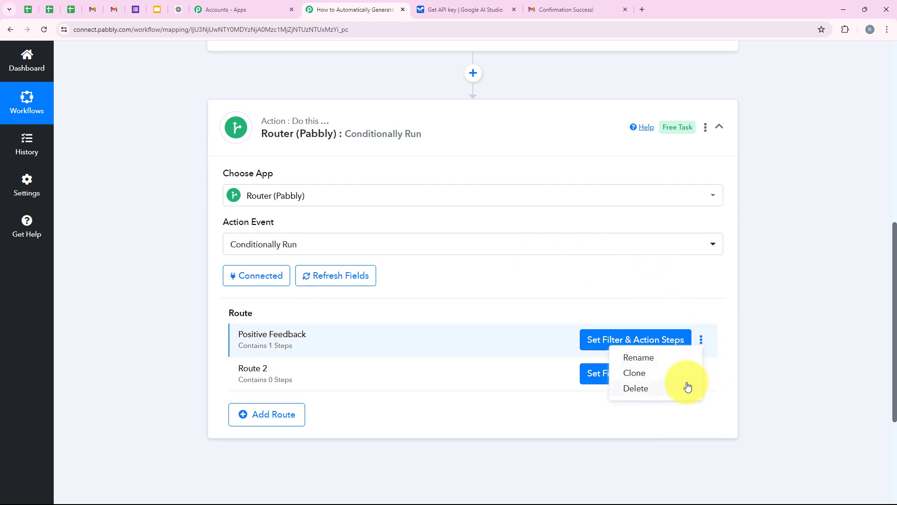
pyautogui.click(681, 378)
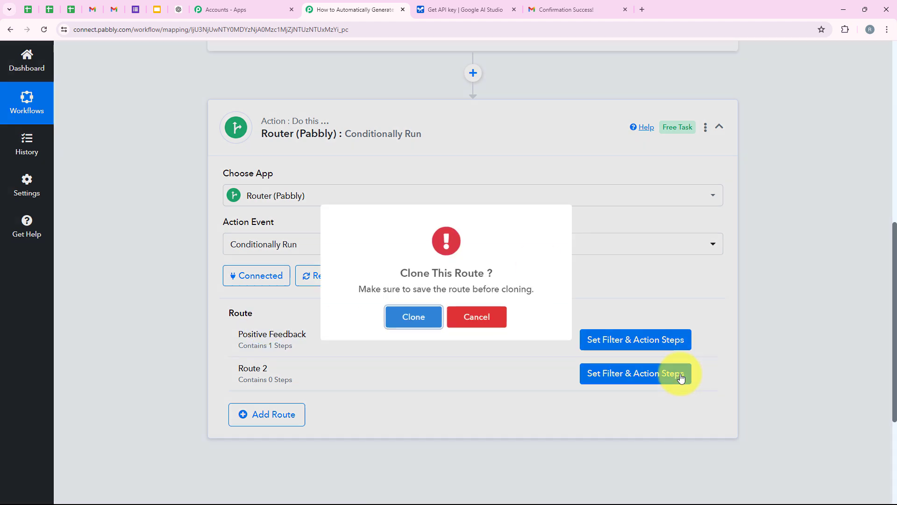
pyautogui.moveTo(391, 272); pyautogui.dragTo(509, 273)
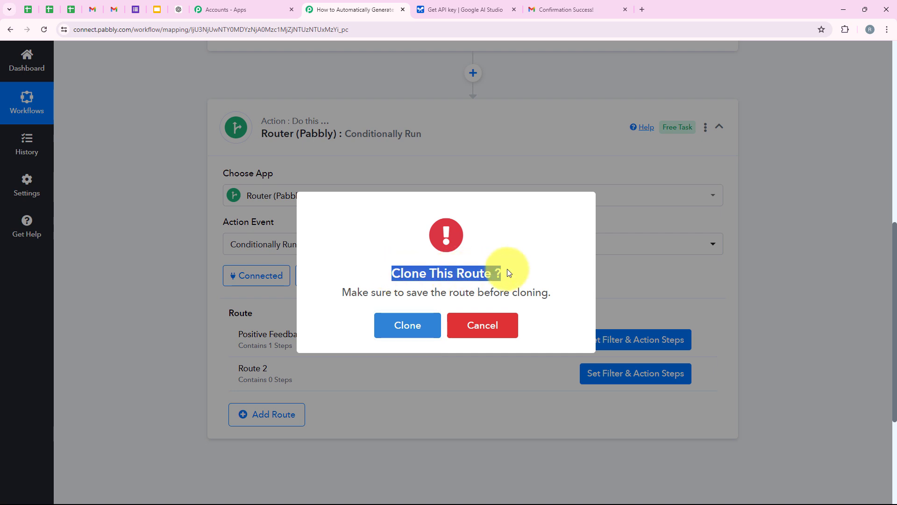
pyautogui.click(403, 323)
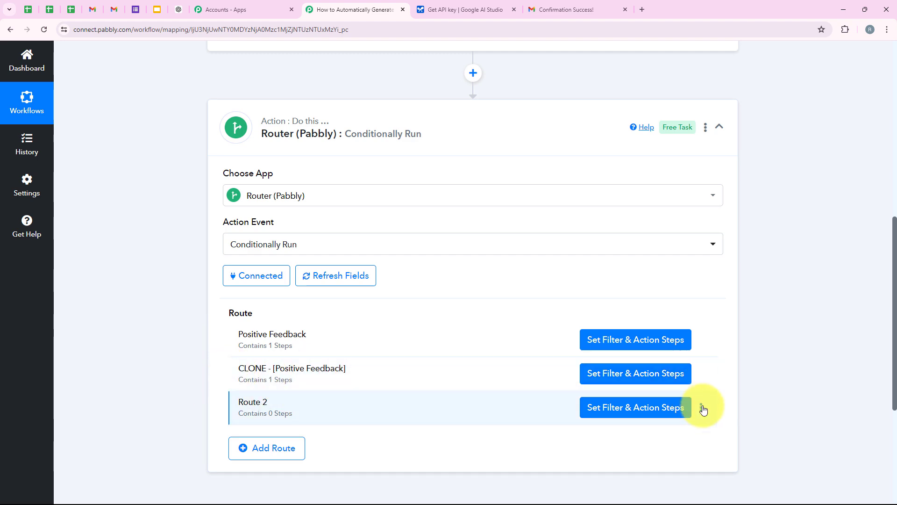
pyautogui.click(704, 409)
pyautogui.click(659, 453)
pyautogui.click(384, 322)
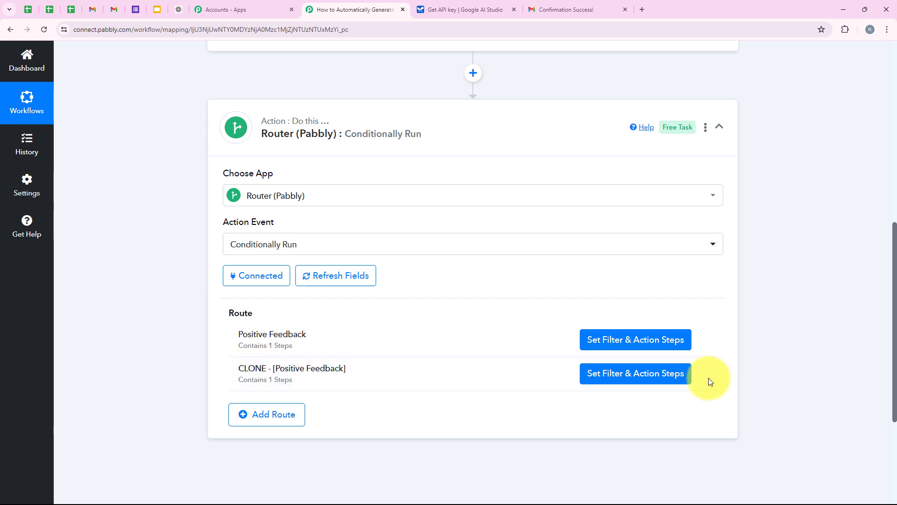
# Rename the cloned route to 'Negative Feedback'
pyautogui.click(702, 374)
pyautogui.click(614, 391)
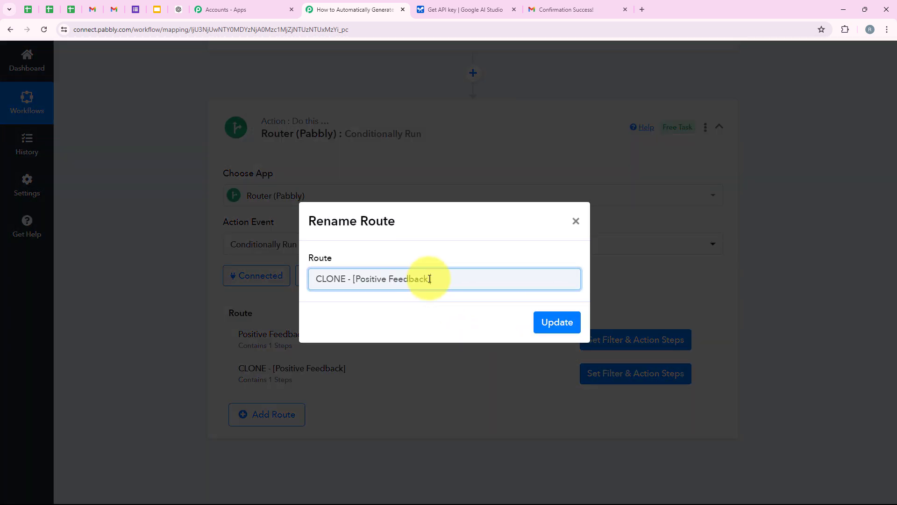
pyautogui.click(385, 280)
pyautogui.hotkey('shift', 'Home')
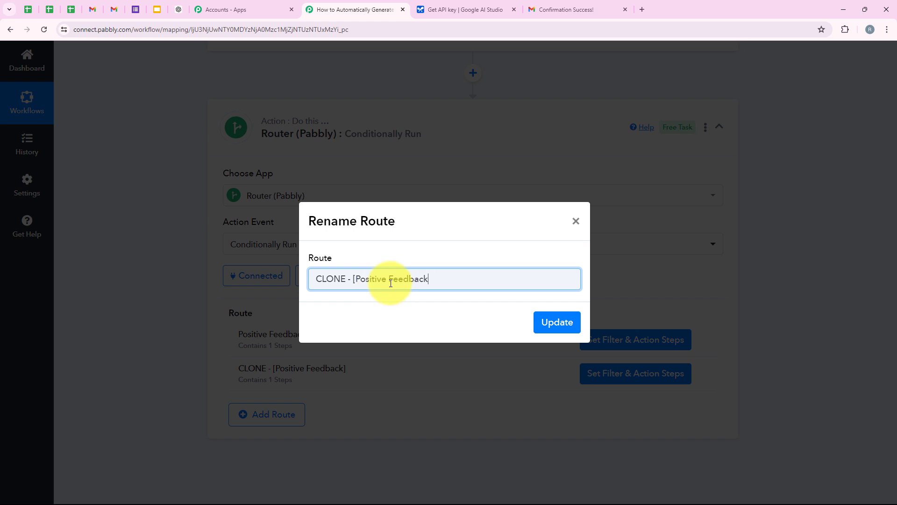
pyautogui.write('Negative')
pyautogui.click(550, 321)
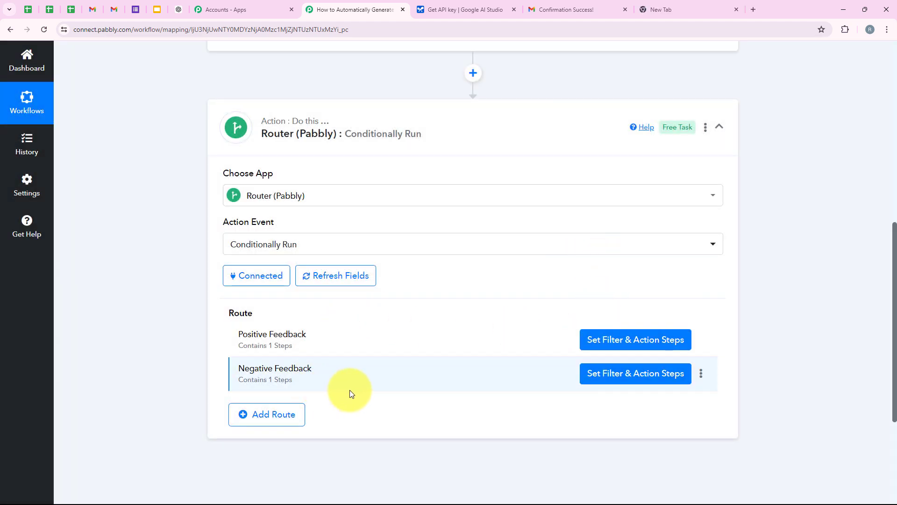
# Open the Negative Feedback filter, keeping the Google Generative AI text as the label
pyautogui.click(596, 378)
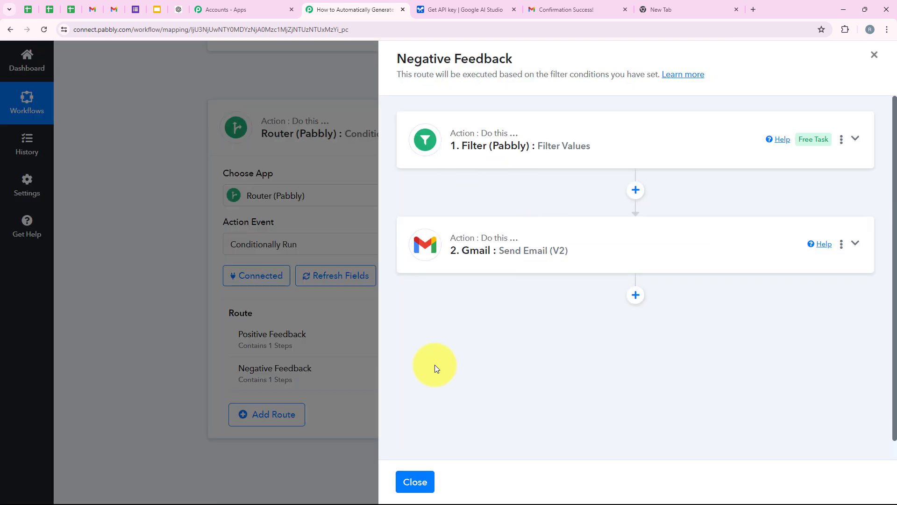
pyautogui.click(565, 167)
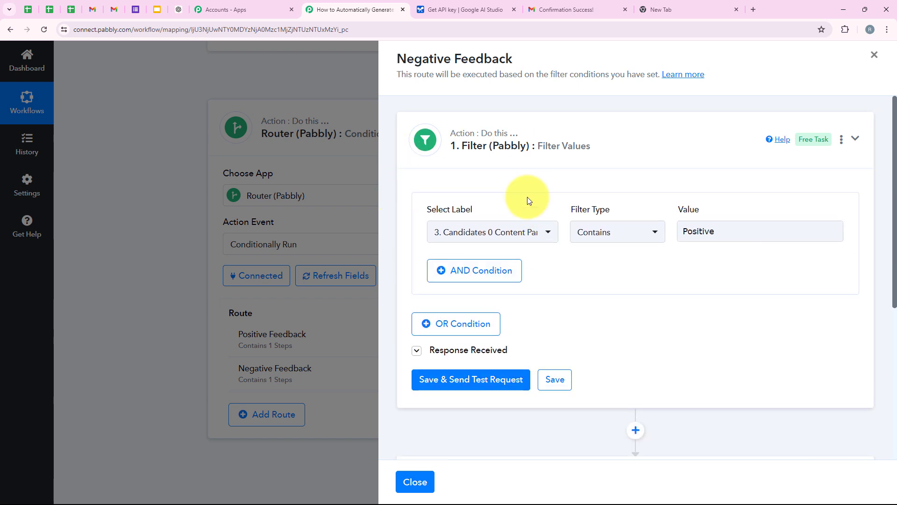
pyautogui.click(530, 223)
pyautogui.click(509, 213)
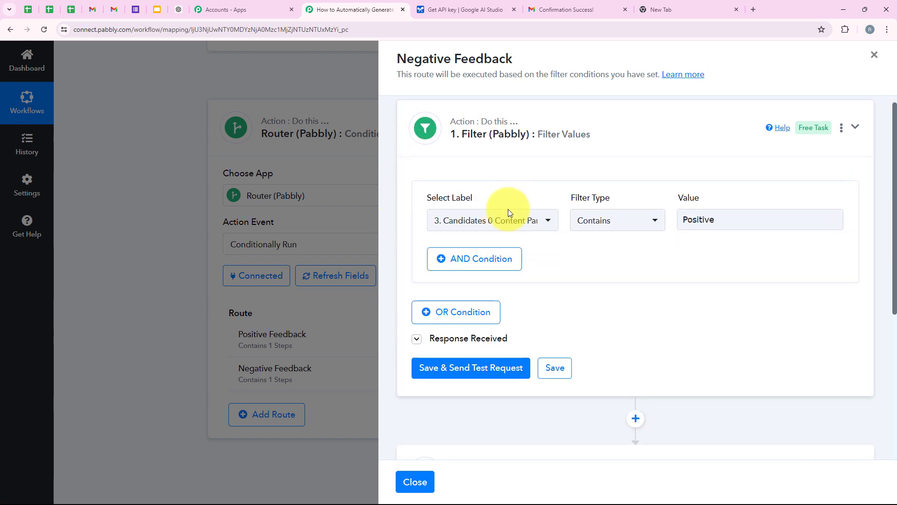
pyautogui.click(508, 213)
pyautogui.click(632, 370)
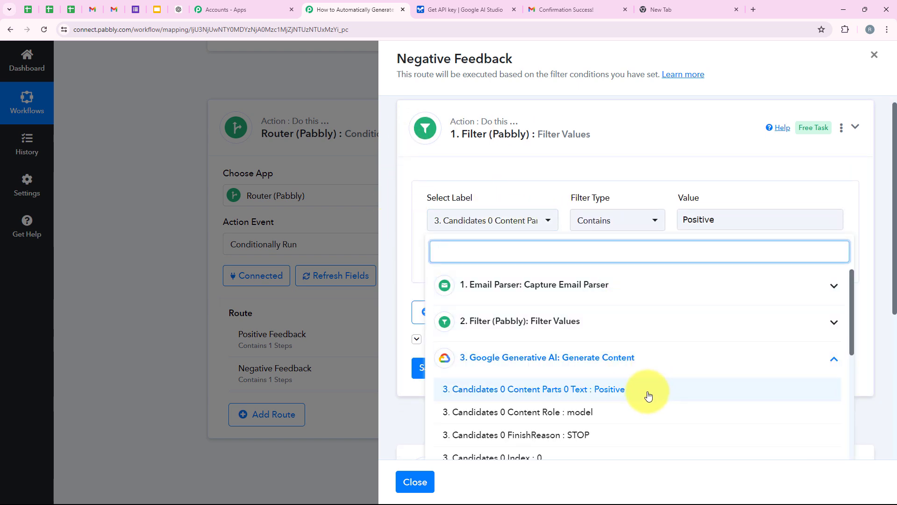
pyautogui.click(649, 396)
# Change the filter value to Negative and test it, returning 'Condition is false'
pyautogui.moveTo(572, 196); pyautogui.dragTo(624, 195)
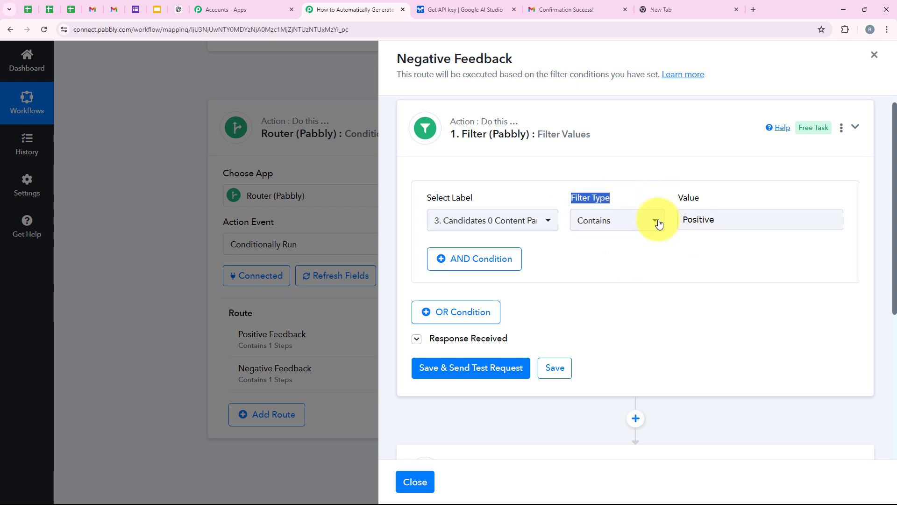
pyautogui.moveTo(720, 220); pyautogui.dragTo(681, 227)
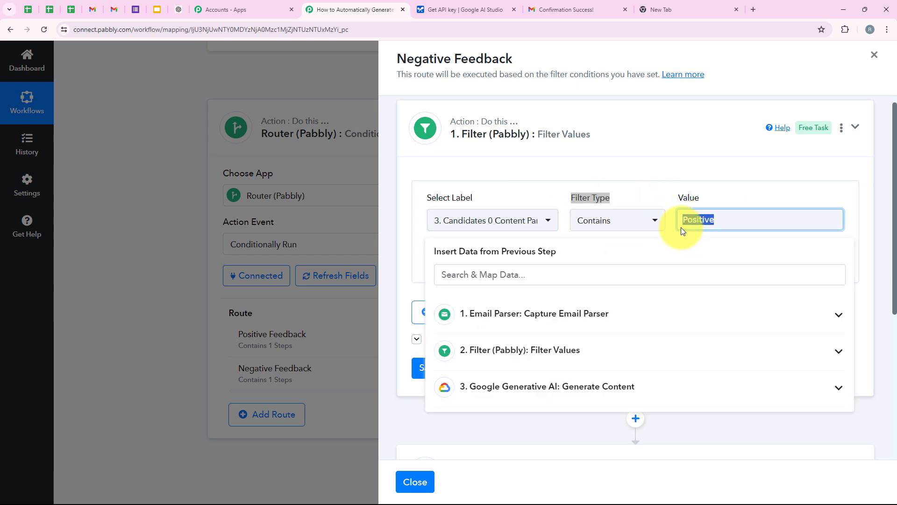
pyautogui.write('Negat')
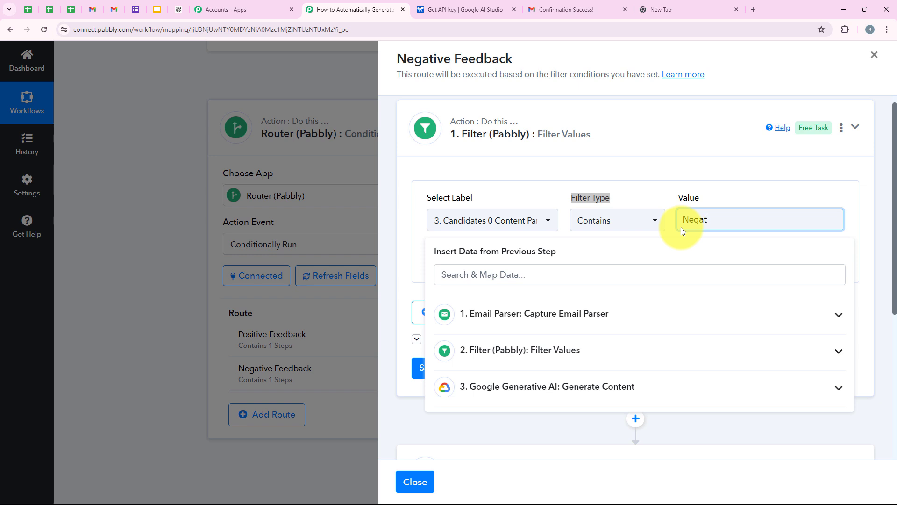
pyautogui.write('ive')
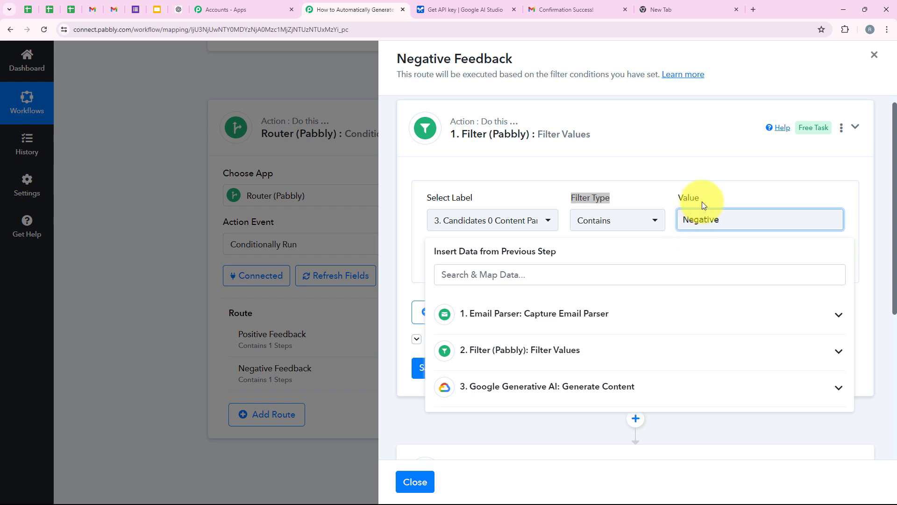
pyautogui.click(706, 194)
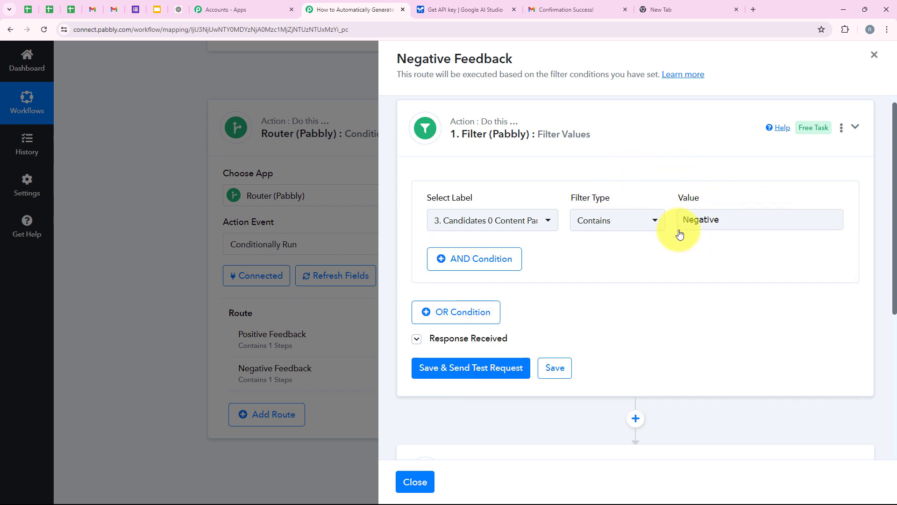
pyautogui.click(519, 366)
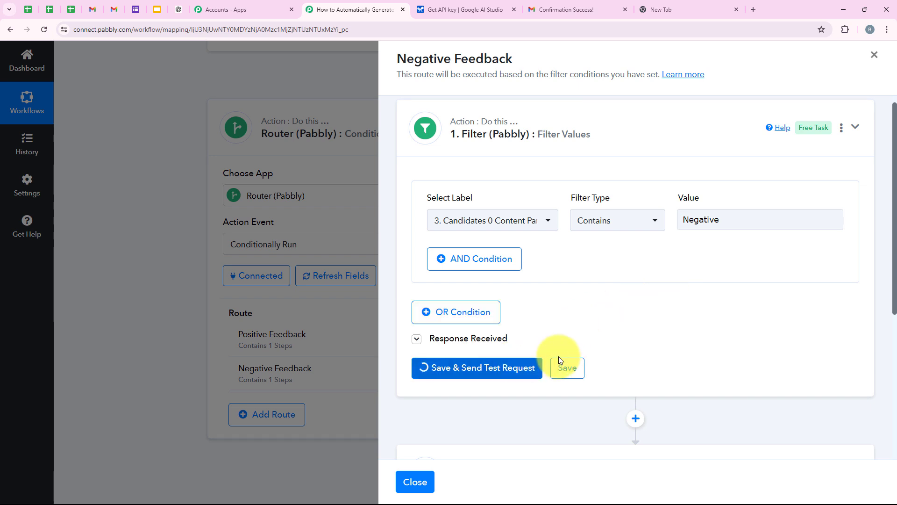
pyautogui.scroll(-1, 639, 258)
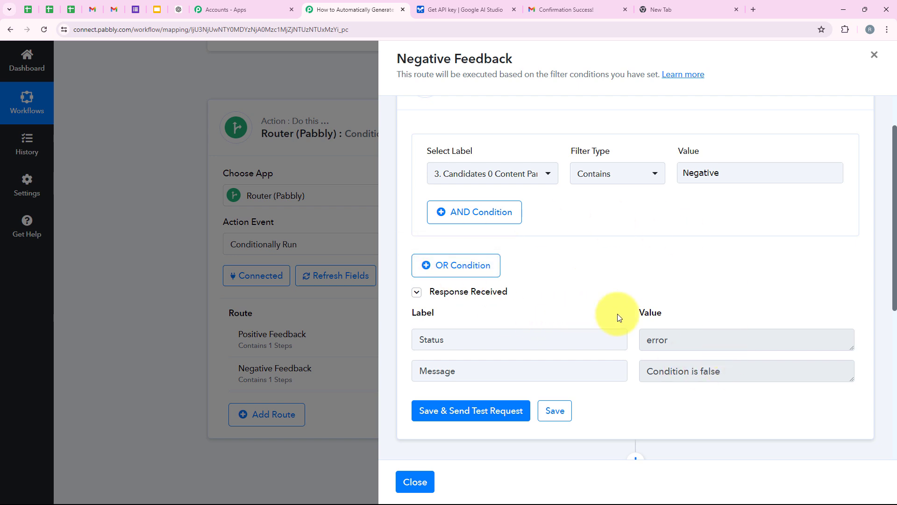
pyautogui.scroll(-5, 618, 317)
# Expand the Negative Feedback route's Gmail Send Email step
pyautogui.click(514, 288)
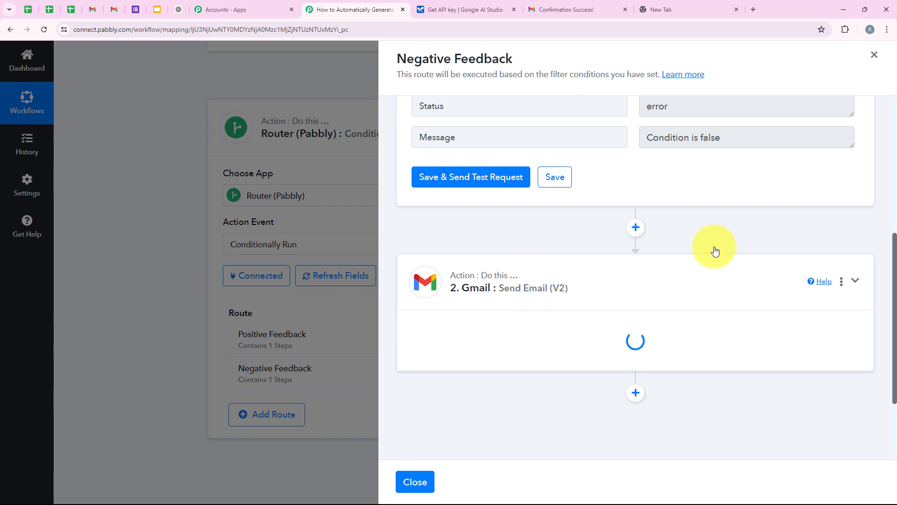
pyautogui.scroll(2, 593, 262)
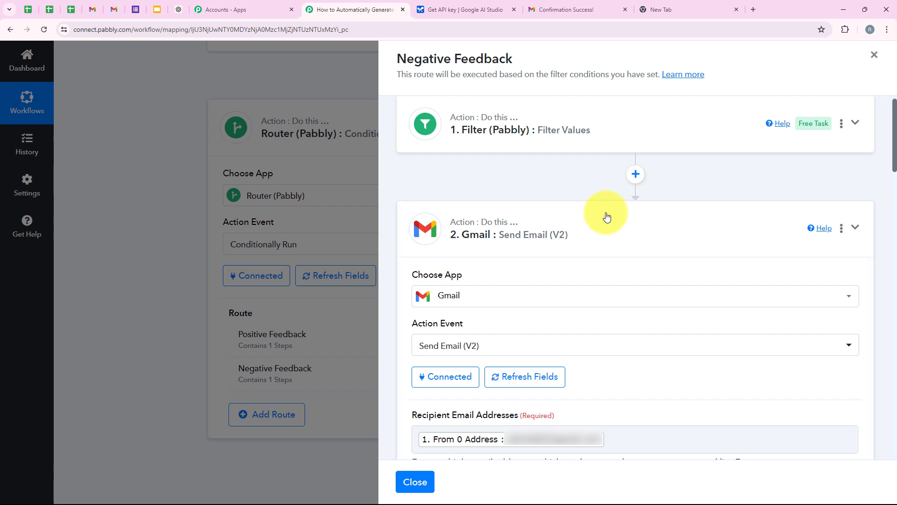
pyautogui.scroll(-8, 606, 218)
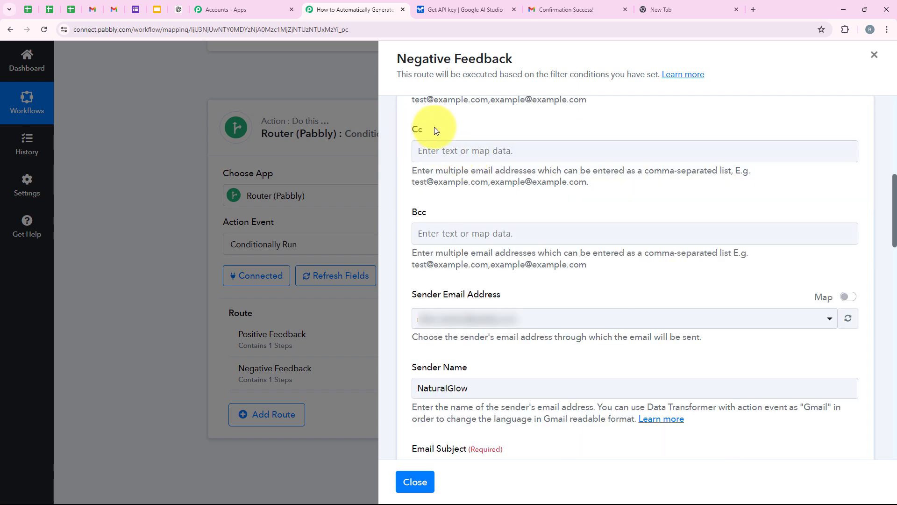
pyautogui.doubleClick(417, 129)
pyautogui.doubleClick(415, 214)
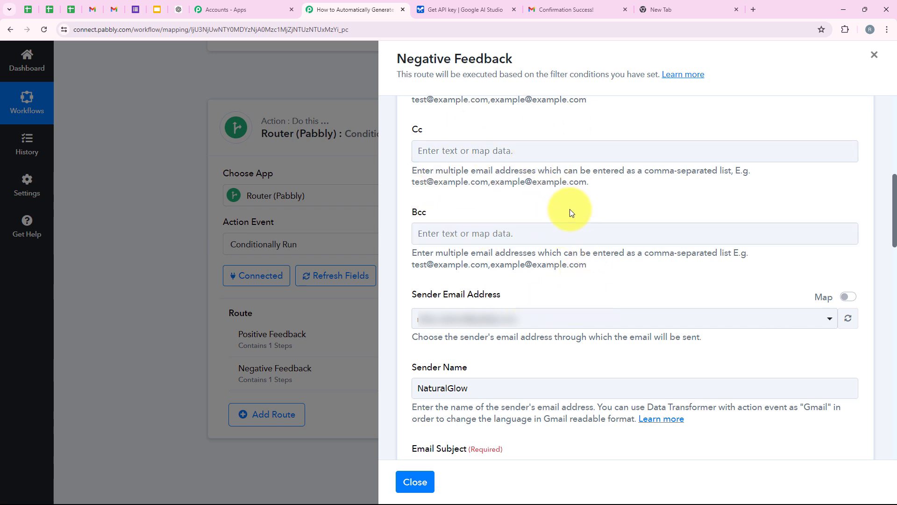
pyautogui.scroll(-7, 570, 209)
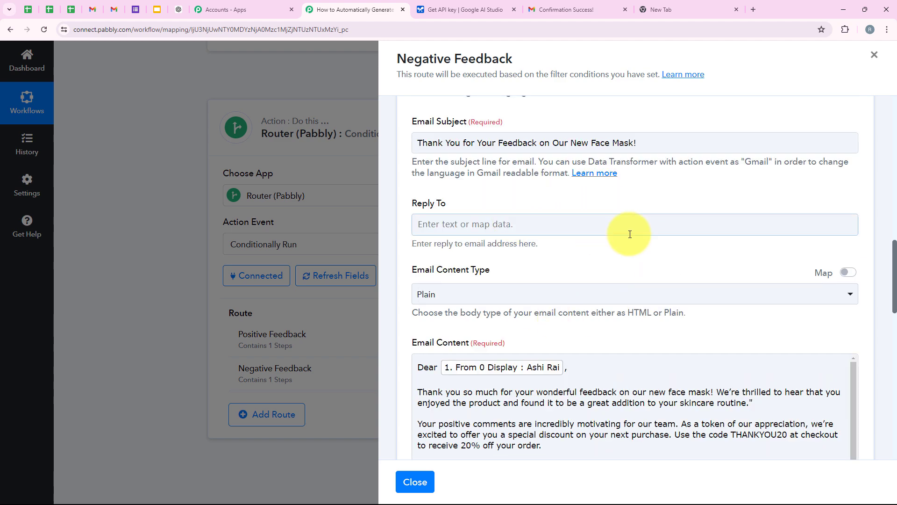
# Replace the subject with 'We Appreciate Your Feedback on Our New Face Mask'
pyautogui.moveTo(660, 146); pyautogui.dragTo(411, 164)
pyautogui.press('BackSpace')
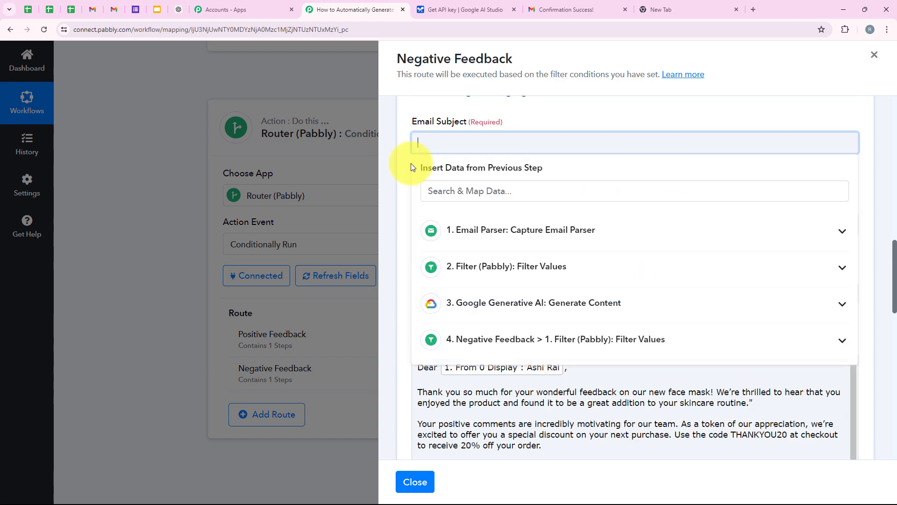
pyautogui.click(540, 113)
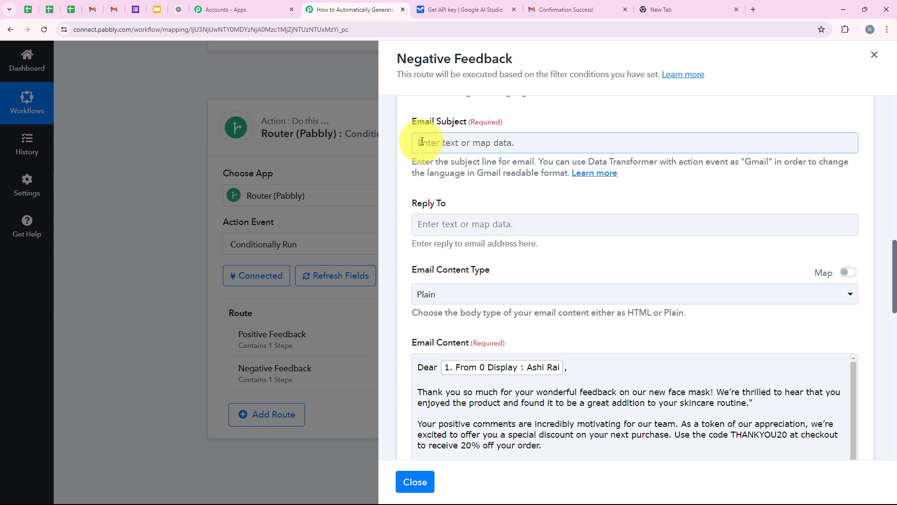
pyautogui.moveTo(408, 122); pyautogui.dragTo(466, 124)
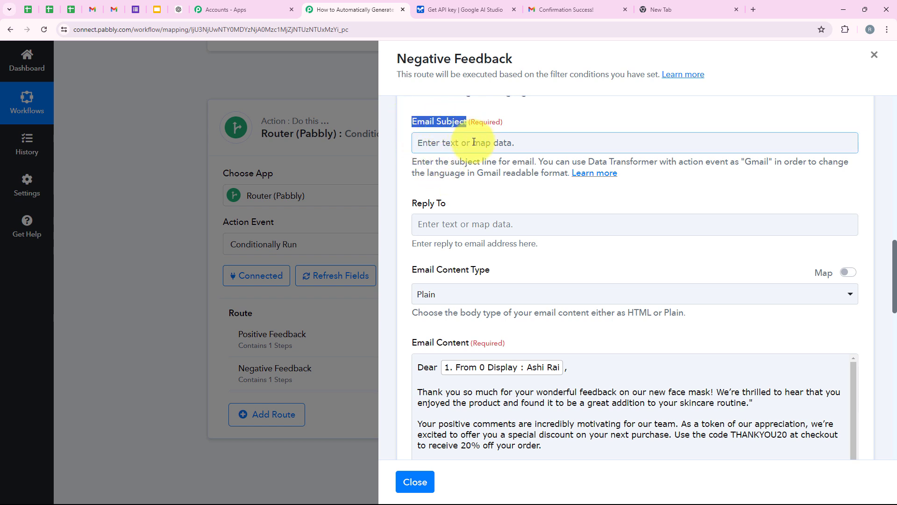
pyautogui.click(474, 141)
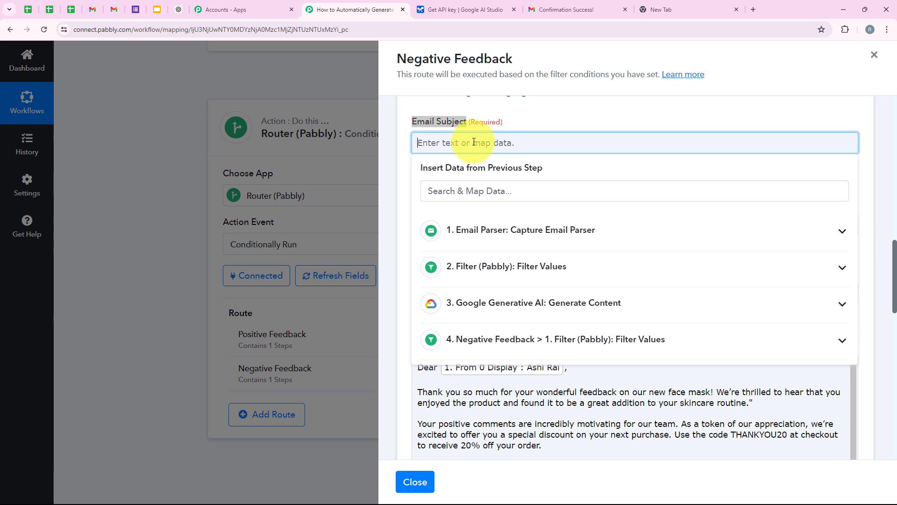
pyautogui.write('We Appreciate Your Feedback on Our New Face Mask')
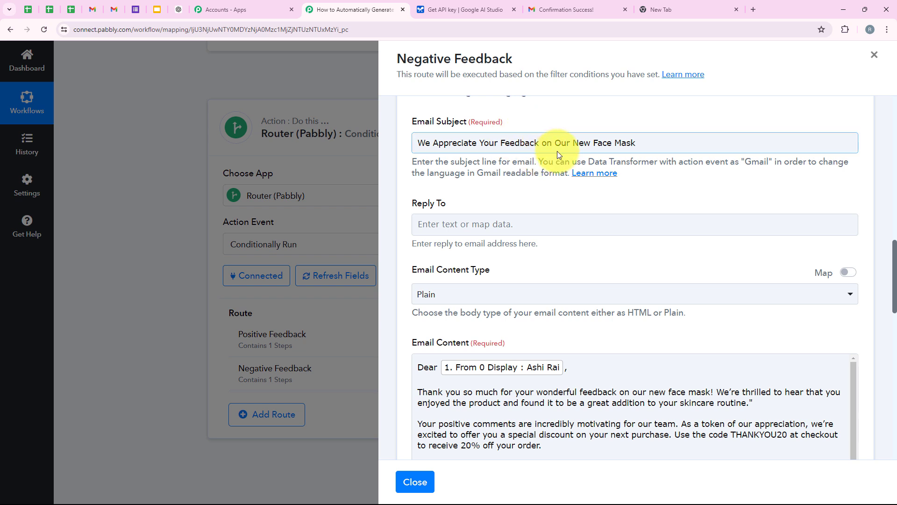
pyautogui.scroll(-1, 627, 296)
# Replace the old positive email body with the pasted apology text
pyautogui.scroll(-2, 629, 299)
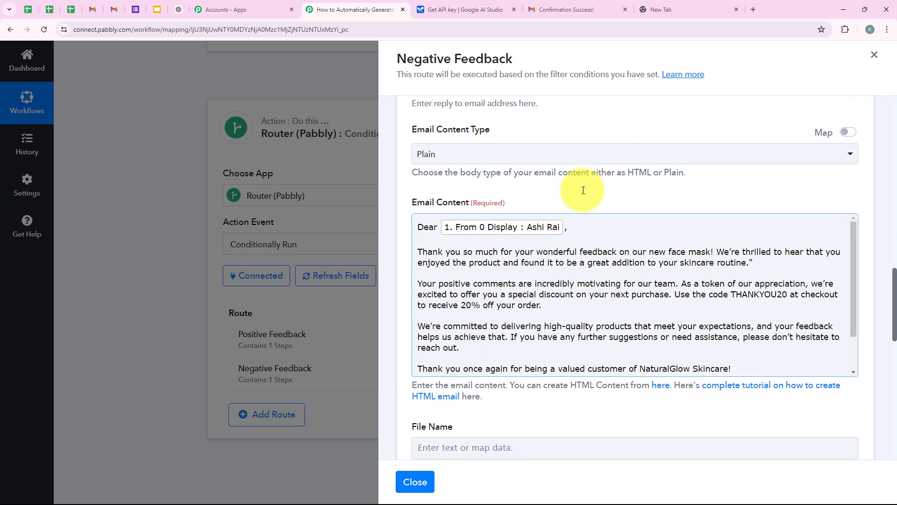
pyautogui.scroll(-1, 684, 318)
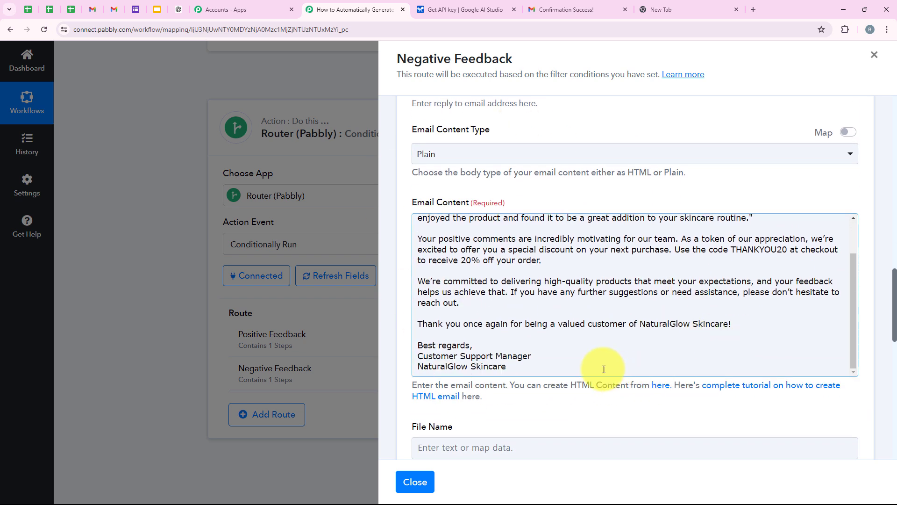
pyautogui.moveTo(601, 374); pyautogui.dragTo(415, 222)
pyautogui.press('BackSpace')
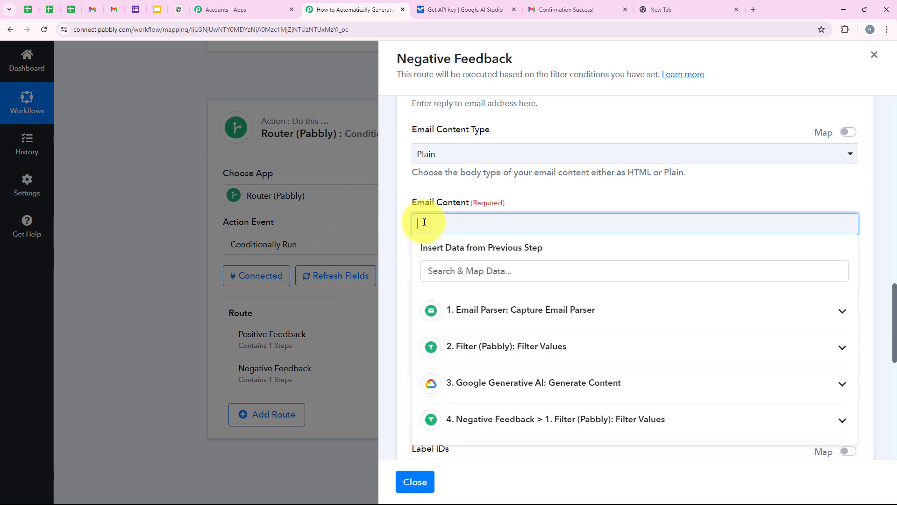
pyautogui.hotkey('ctrl', 'v')
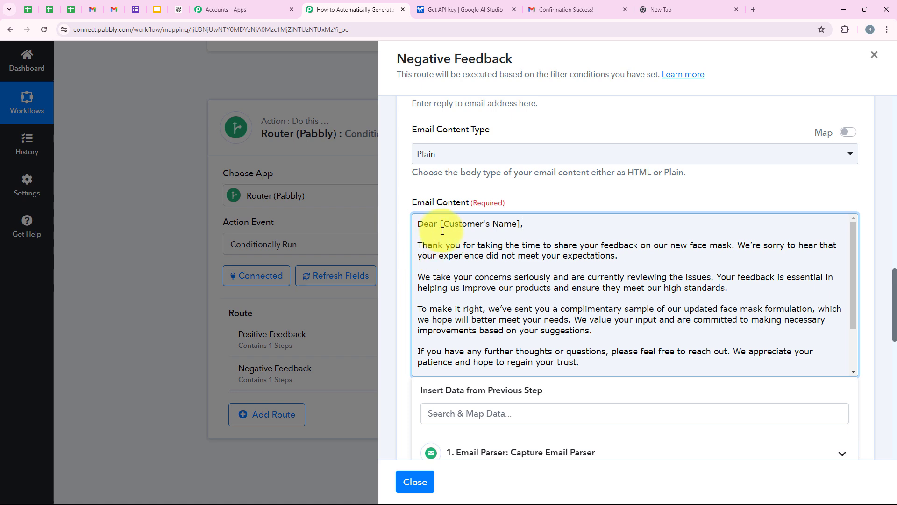
# Replace [Customer's Name] with the Email Parser's From Display field
pyautogui.moveTo(440, 224); pyautogui.dragTo(524, 225)
pyautogui.scroll(-2, 519, 243)
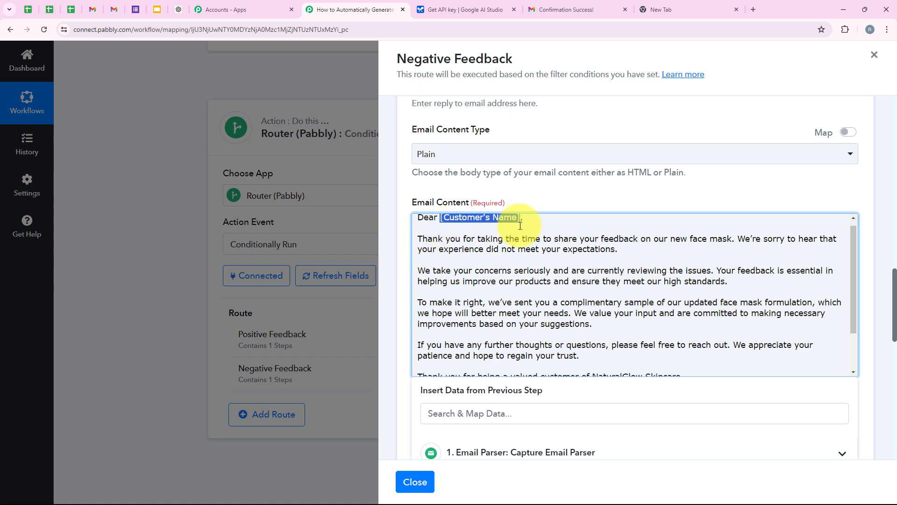
pyautogui.click(512, 421)
pyautogui.scroll(-4, 547, 355)
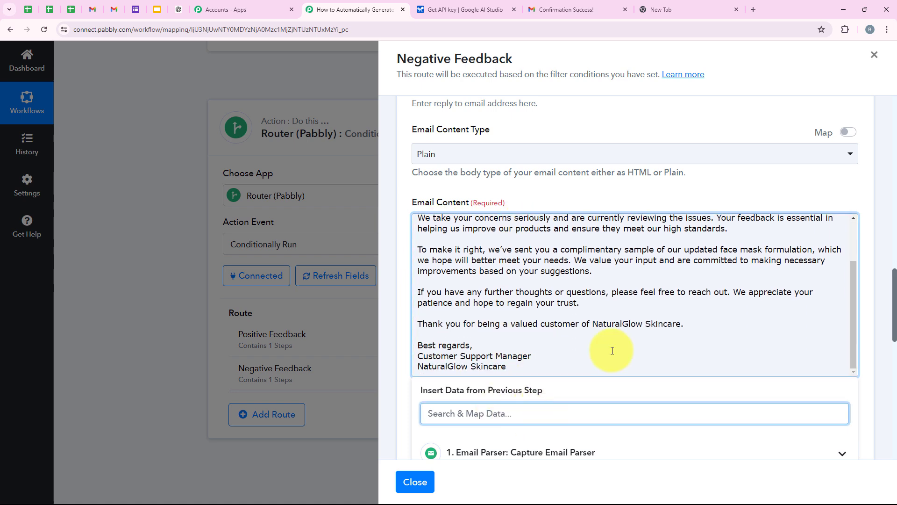
pyautogui.write('display')
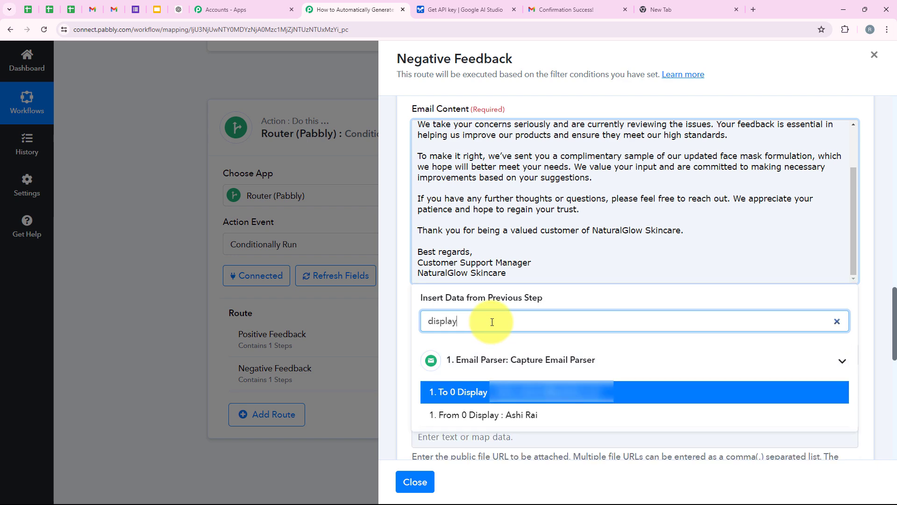
pyautogui.click(527, 415)
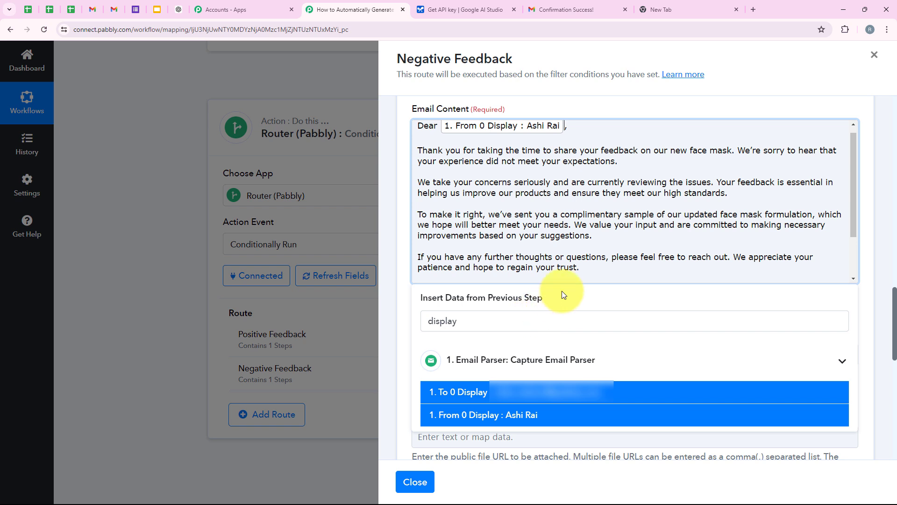
pyautogui.scroll(1, 518, 243)
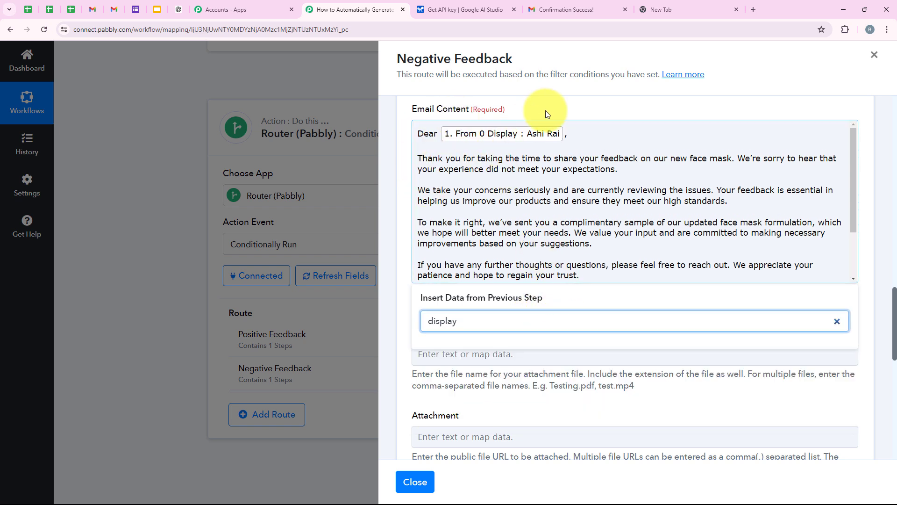
pyautogui.moveTo(461, 321); pyautogui.dragTo(416, 327)
pyautogui.press('BackSpace')
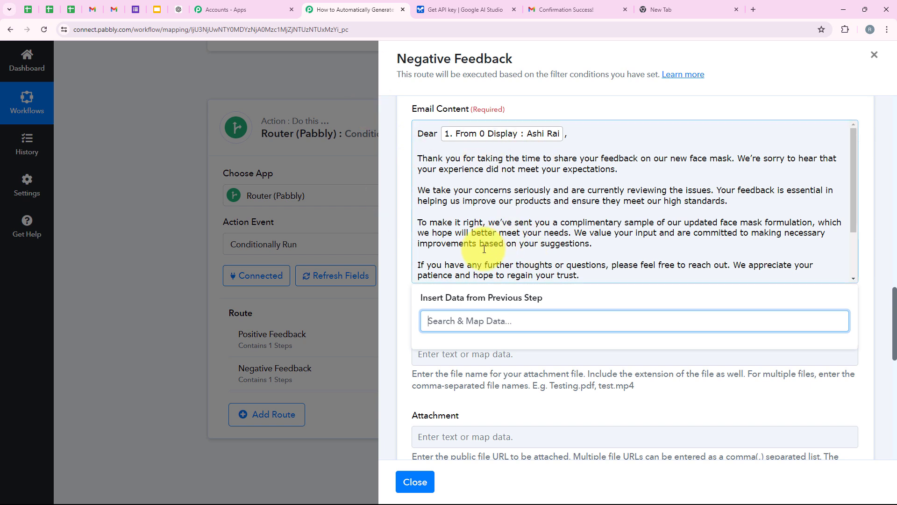
pyautogui.scroll(-2, 465, 201)
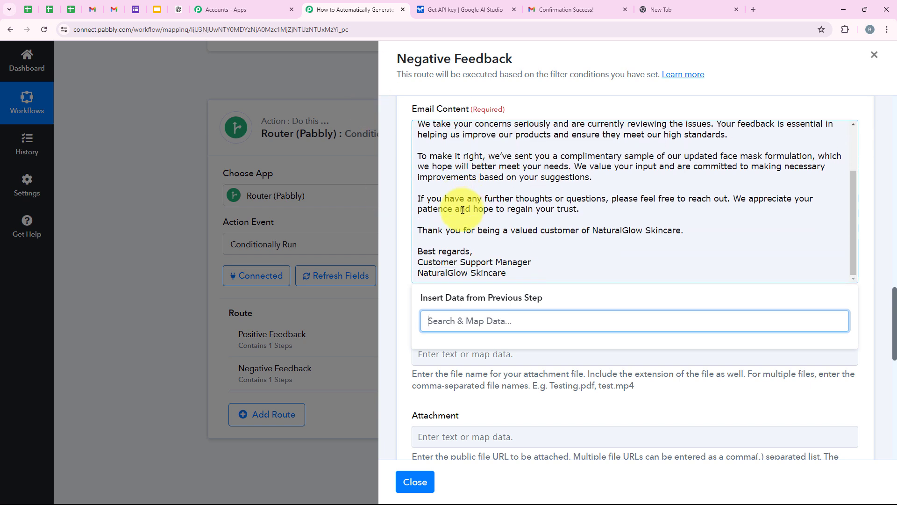
# Save and test the Negative Feedback Gmail step, then close its route settings
pyautogui.click(405, 229)
pyautogui.scroll(-1, 462, 331)
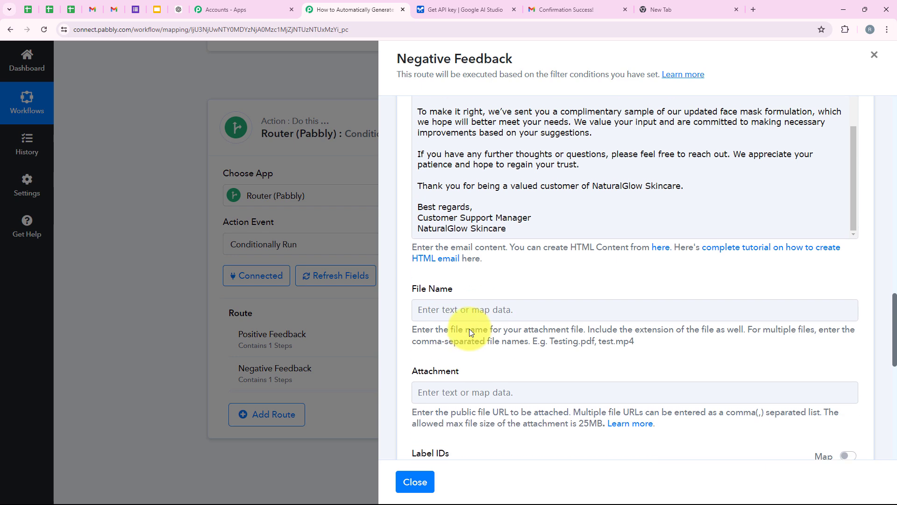
pyautogui.scroll(-2, 511, 313)
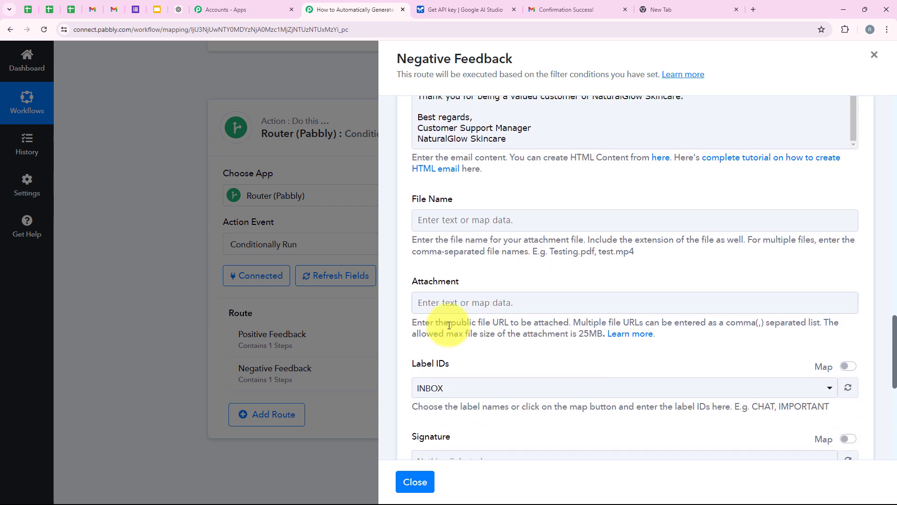
pyautogui.scroll(-4, 537, 243)
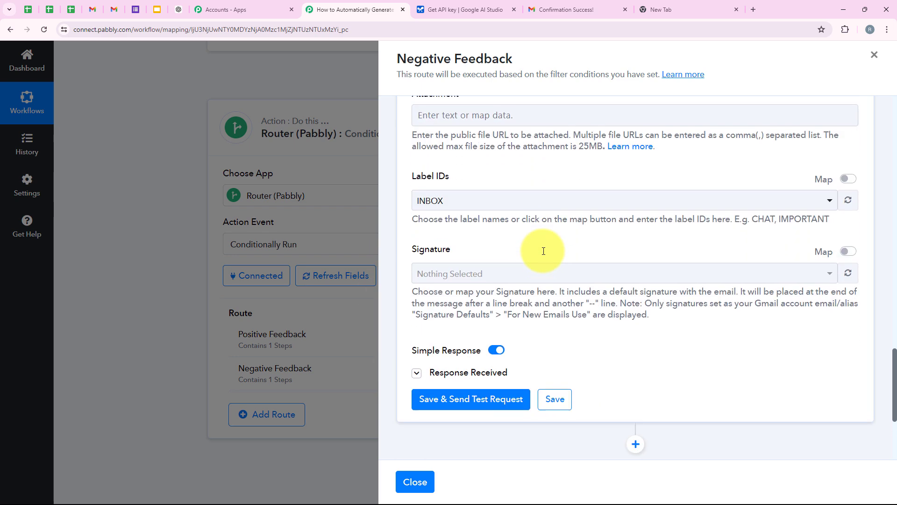
pyautogui.click(490, 394)
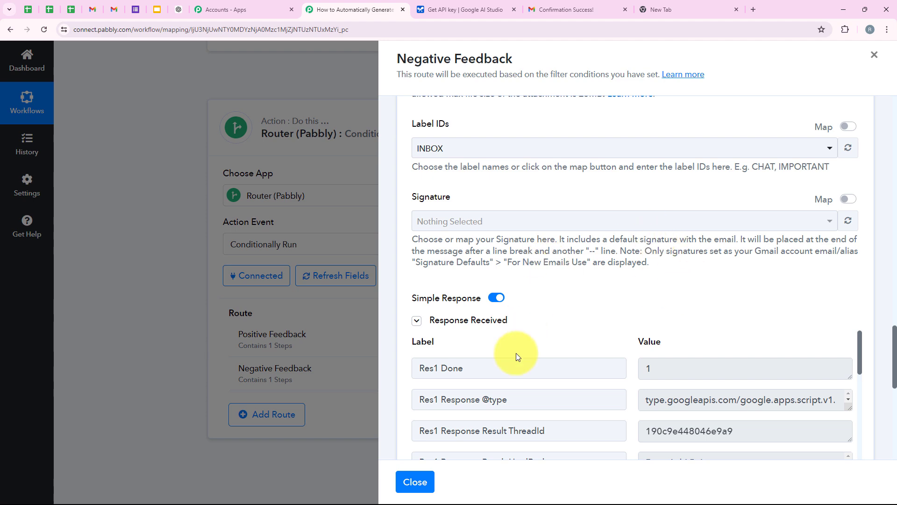
pyautogui.click(415, 482)
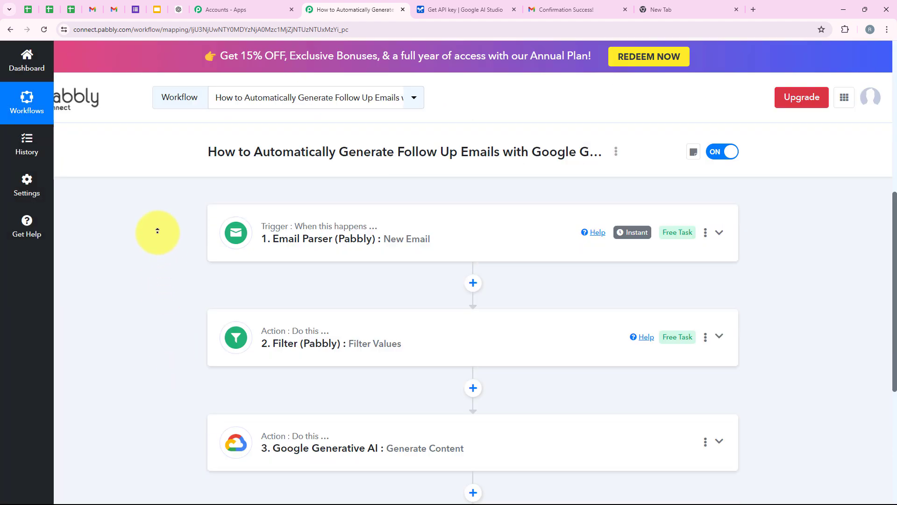
# Scroll through the workflow, then bring the Gmail tab to the front
pyautogui.scroll(-2, 211, 318)
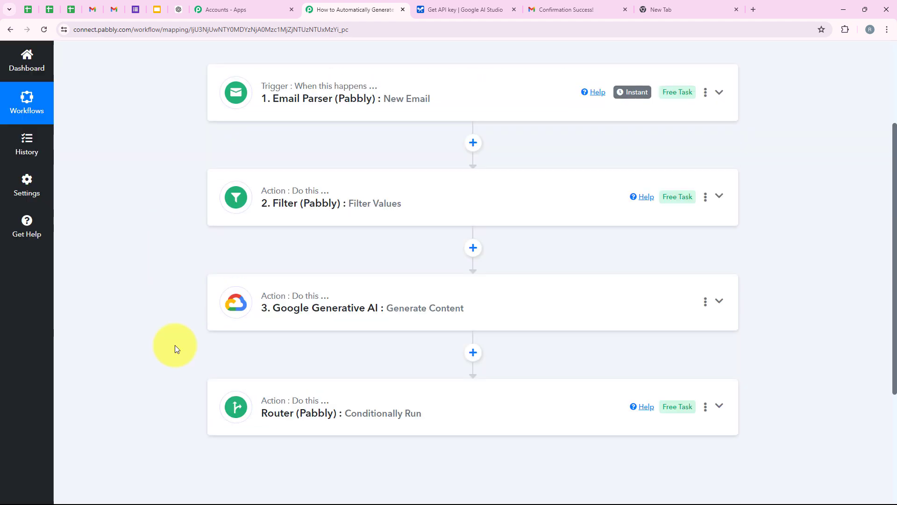
pyautogui.scroll(5, 175, 345)
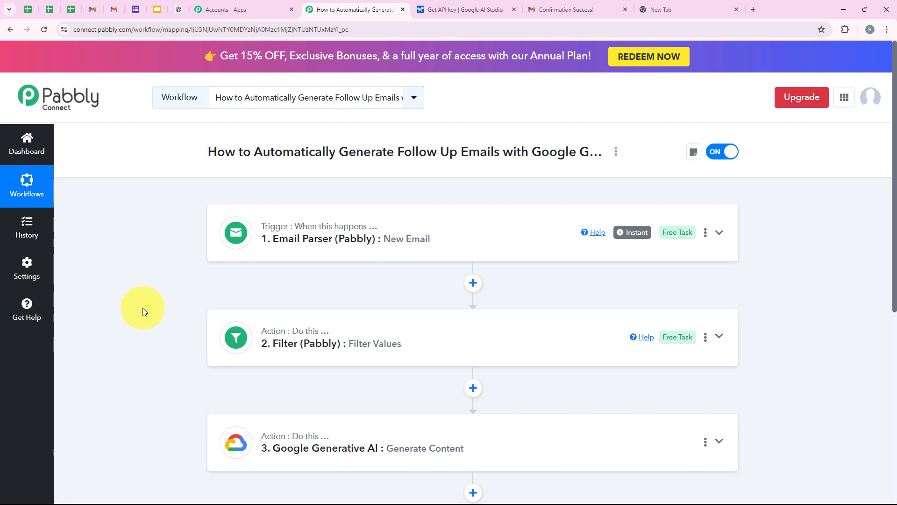
pyautogui.click(106, 5)
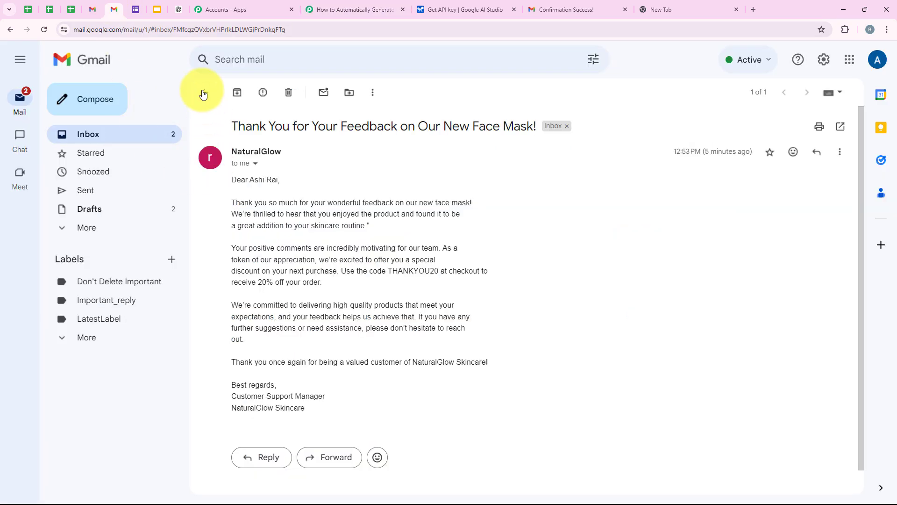
# Compose an email without signature to the suggested contact, subject 'Feedback on New Face Mask'
pyautogui.click(111, 99)
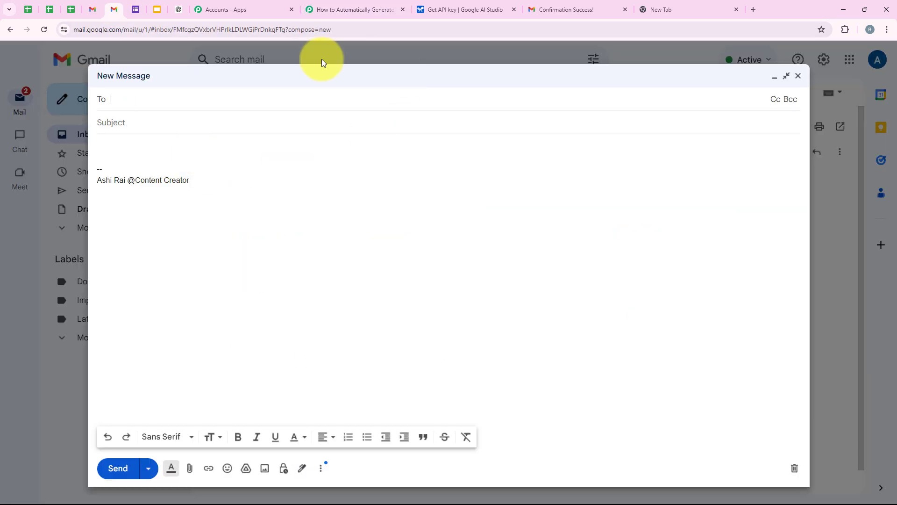
pyautogui.moveTo(195, 180); pyautogui.dragTo(99, 190)
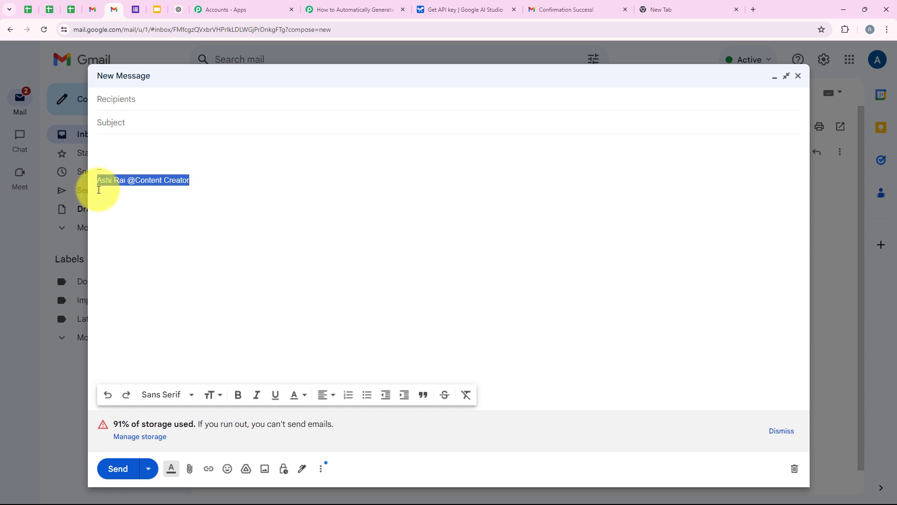
pyautogui.press('BackSpace')
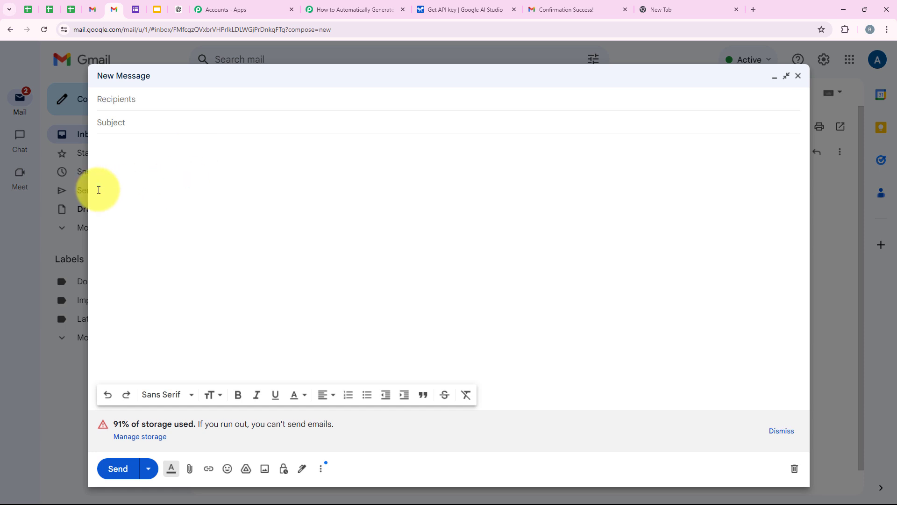
pyautogui.click(124, 100)
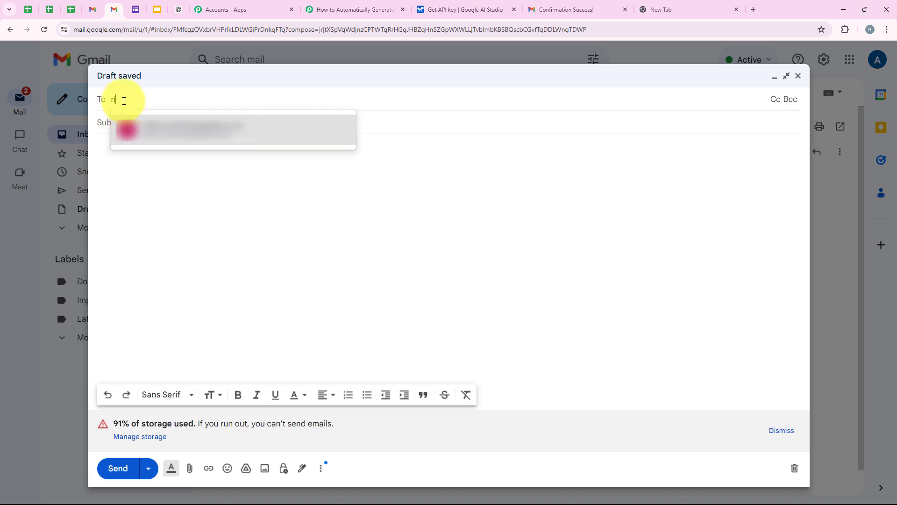
pyautogui.click(154, 122)
pyautogui.click(151, 124)
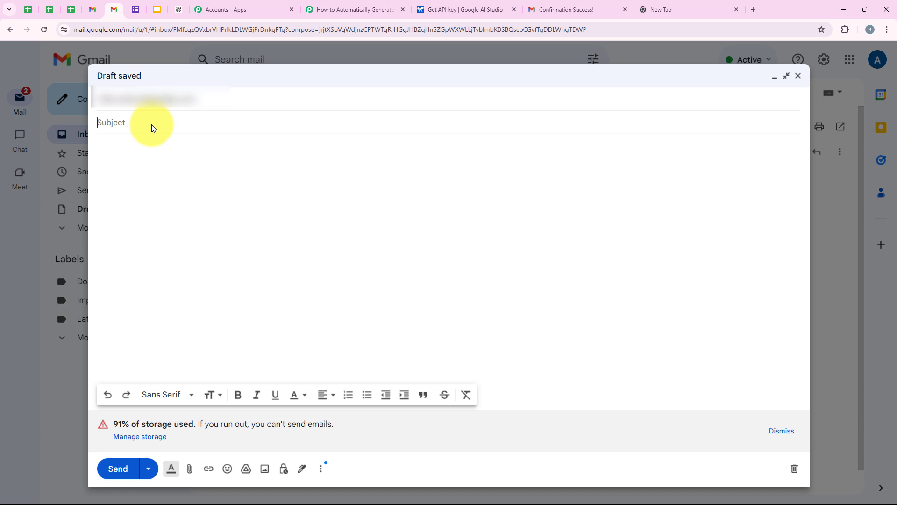
pyautogui.write('Feedback on New Face Mask')
# Paste the negative feedback about thick texture and damaged packaging, then send it
pyautogui.click(170, 200)
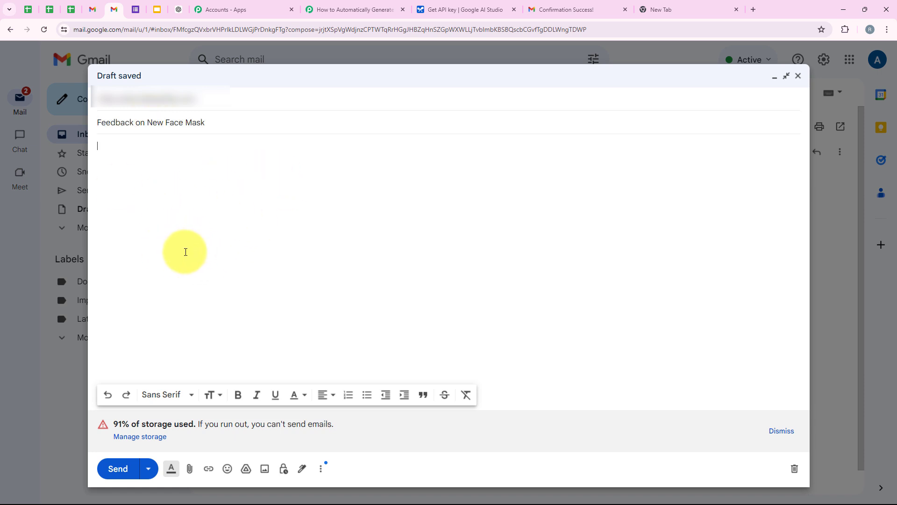
pyautogui.write('Dear NaturalGlow Skincare Team,  I hope you are doing well. I recently tried your new face mask and wanted to share some feedback with you.  Unfortunately, I found that the product did not meet my expectations. The texture was too thick and difficult to apply evenly, and the packaging was somewhat damaged when it arrived. I had hoped for a more pleasant experience based on your previous products.  I wanted to bring this to your attention as I believe it could help improve the product. I’m still interested in your other offerings and hope these issues can be addressed for future releases.  Thank you for considering my feedback.  Best regards,  Ashi Rai')
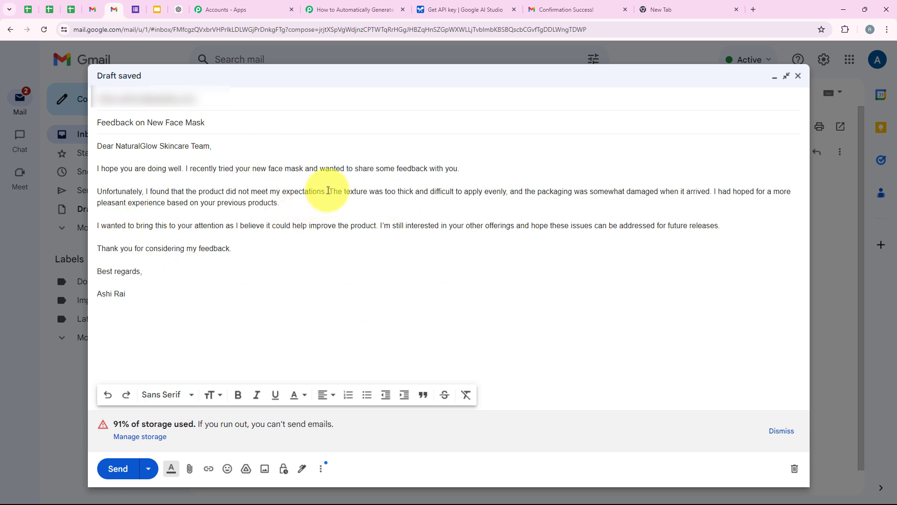
pyautogui.moveTo(330, 189); pyautogui.dragTo(423, 190)
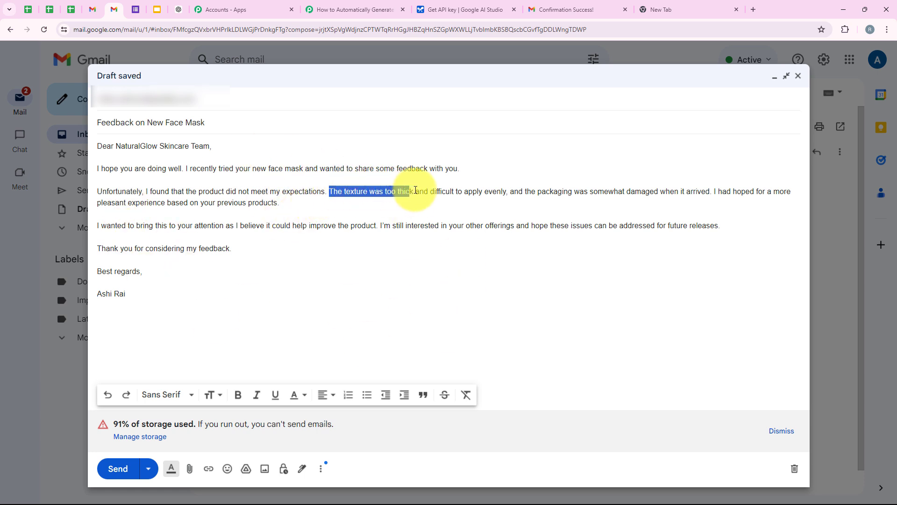
pyautogui.click(302, 278)
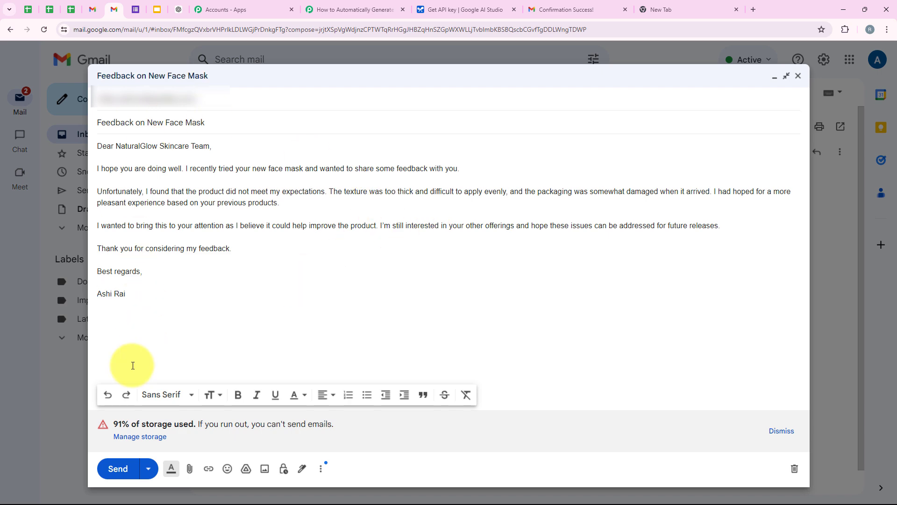
pyautogui.click(127, 474)
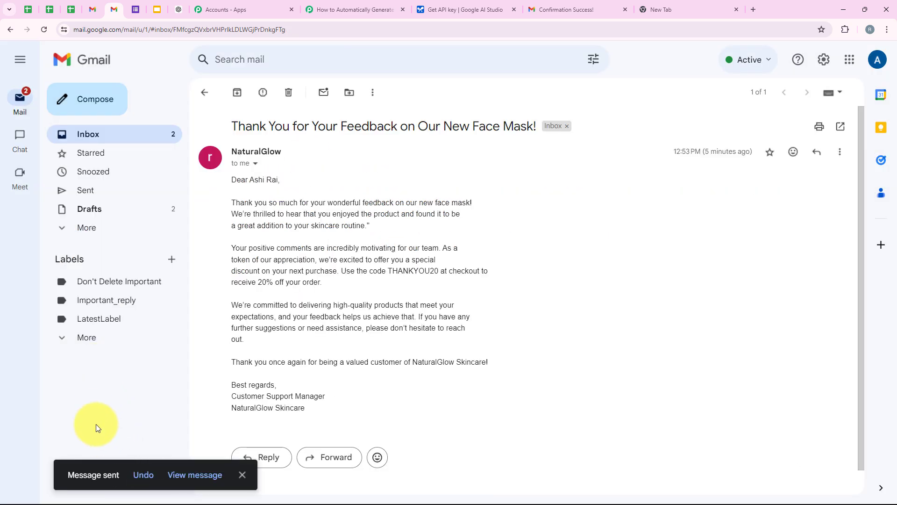
# Review the sent negative feedback email's greeting, body and unmet-expectations sentence, then return to the inbox
pyautogui.click(192, 475)
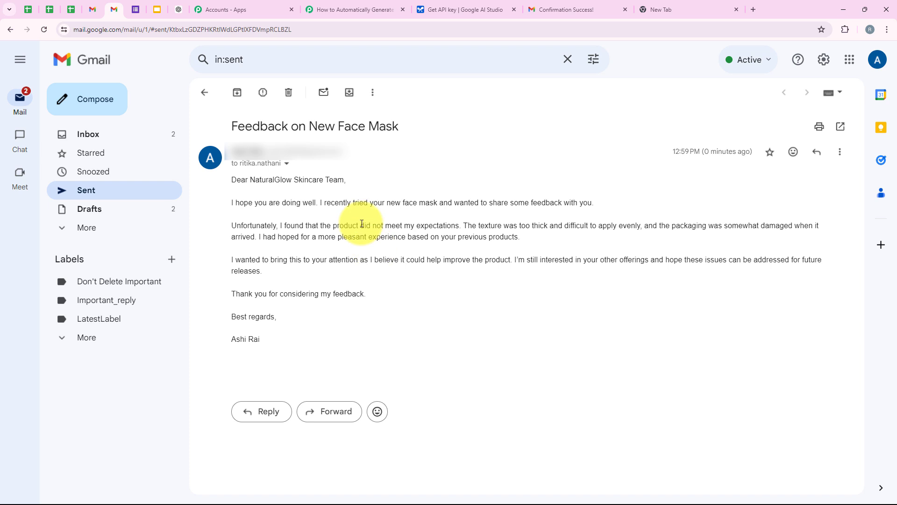
pyautogui.moveTo(231, 176); pyautogui.dragTo(338, 189)
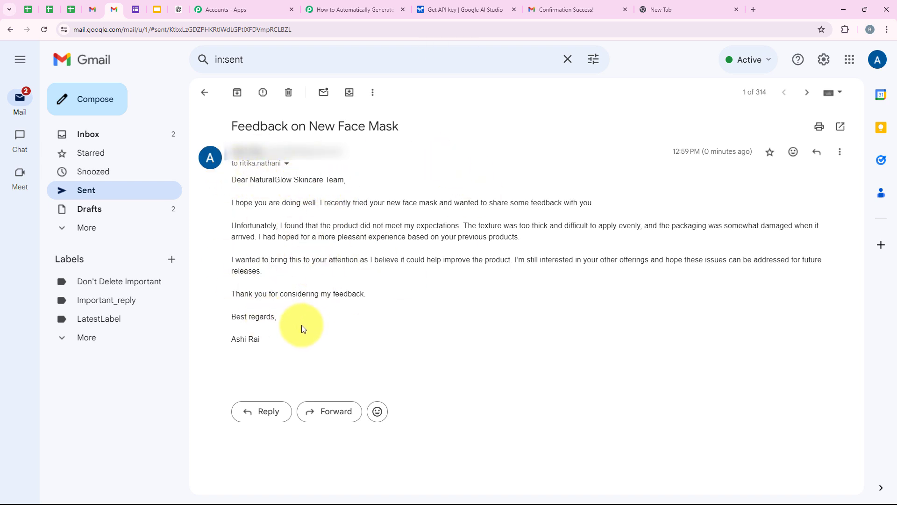
pyautogui.moveTo(275, 341); pyautogui.dragTo(226, 200)
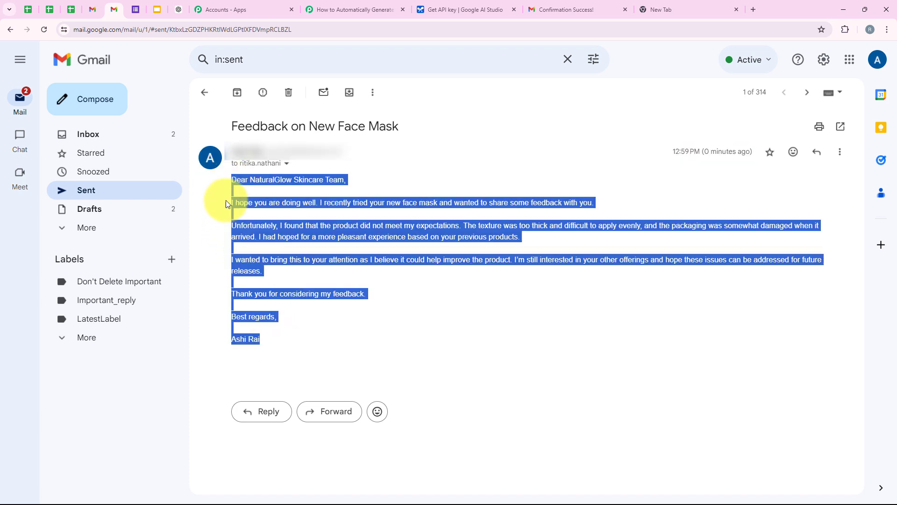
pyautogui.click(312, 324)
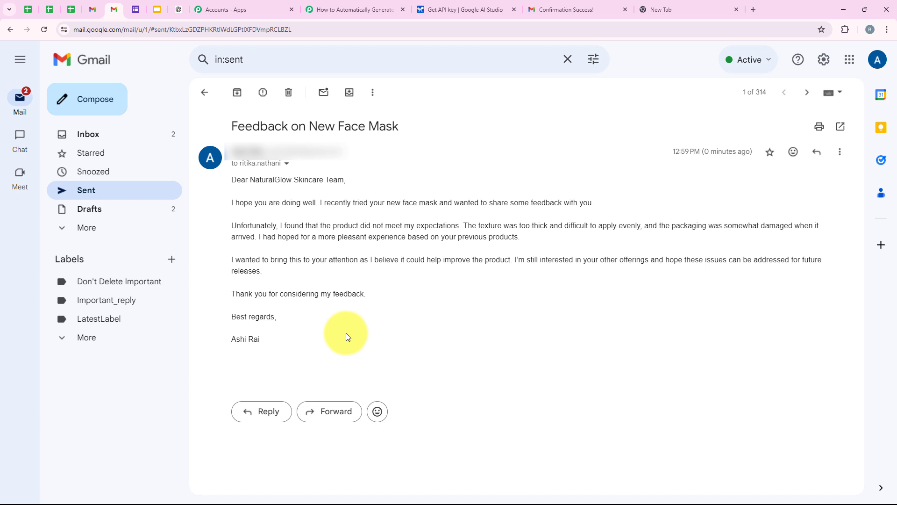
pyautogui.moveTo(279, 226); pyautogui.dragTo(458, 226)
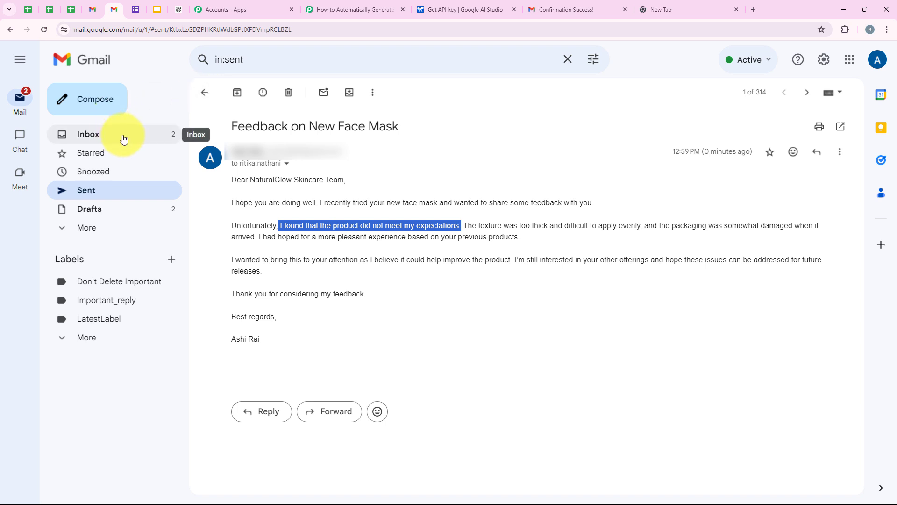
pyautogui.click(297, 316)
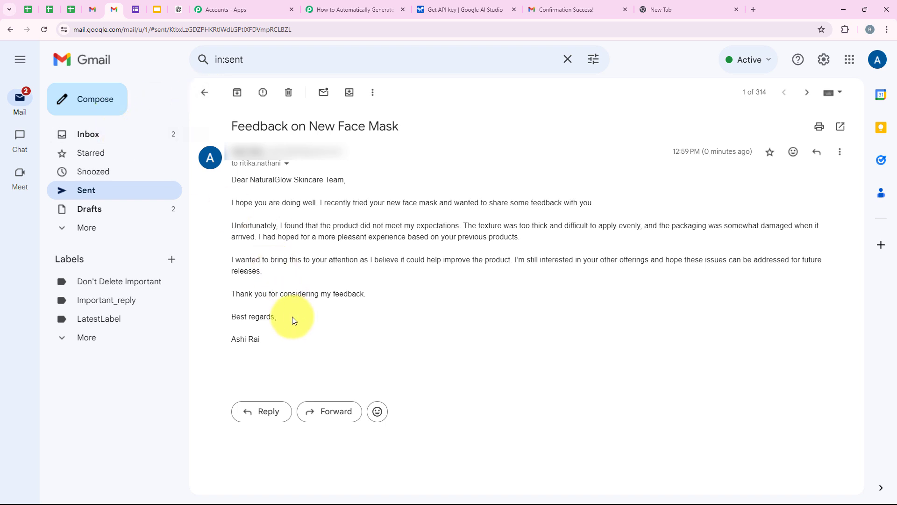
pyautogui.click(162, 143)
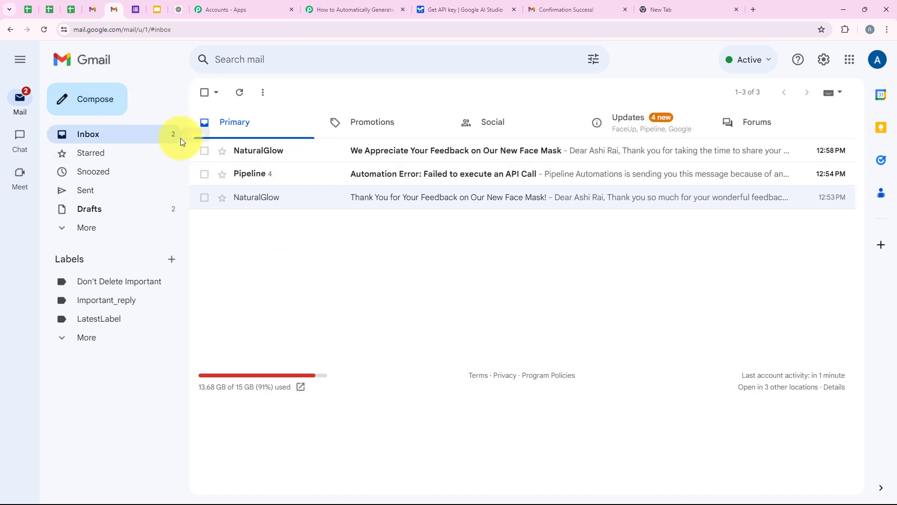
# Review the 'We Appreciate Your Feedback on Our New Face Mask' apology reply's greeting, apology and subject
pyautogui.click(437, 152)
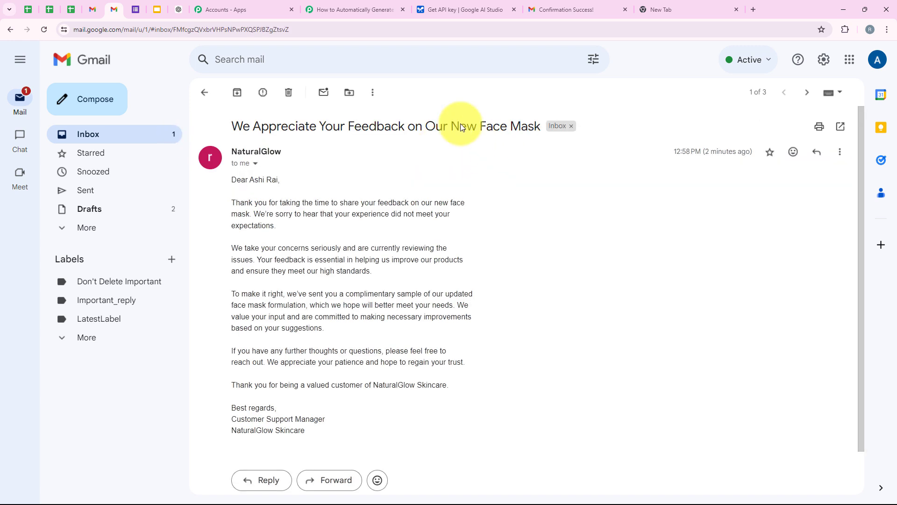
pyautogui.moveTo(227, 178); pyautogui.dragTo(290, 187)
pyautogui.click(260, 244)
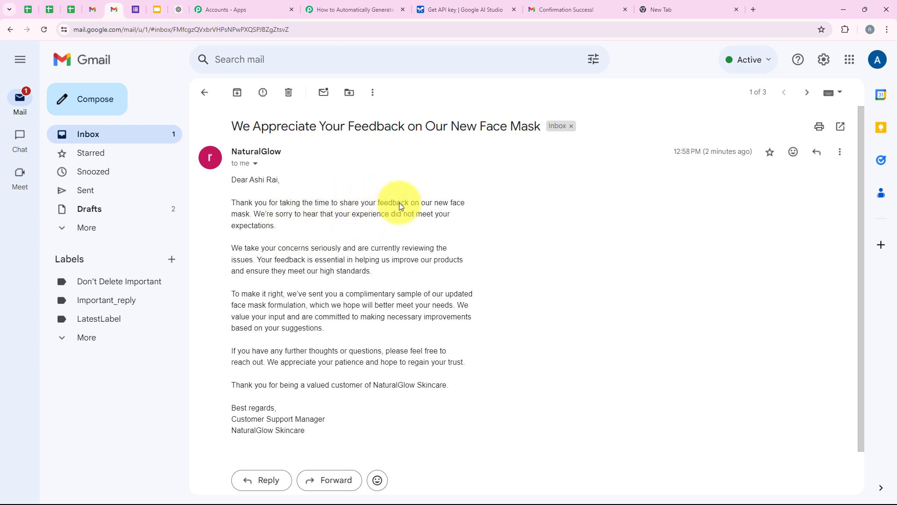
pyautogui.moveTo(257, 214); pyautogui.dragTo(444, 217)
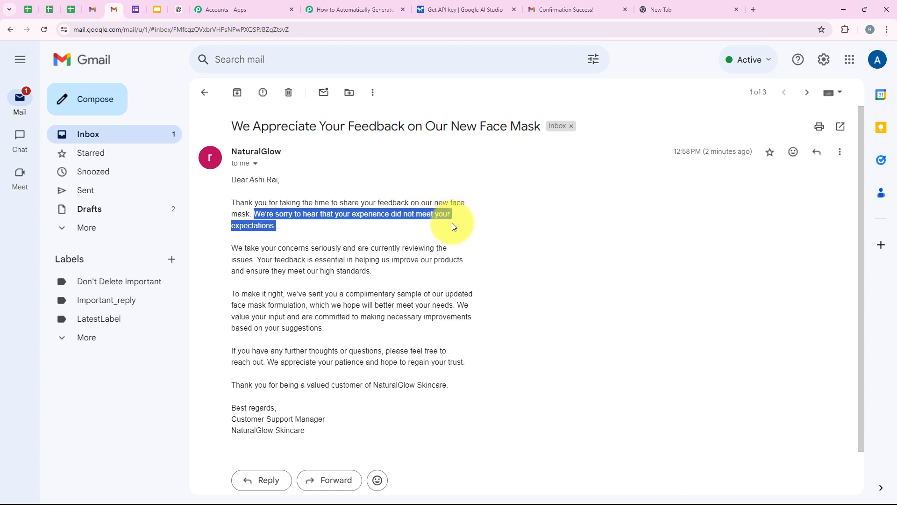
pyautogui.click(415, 280)
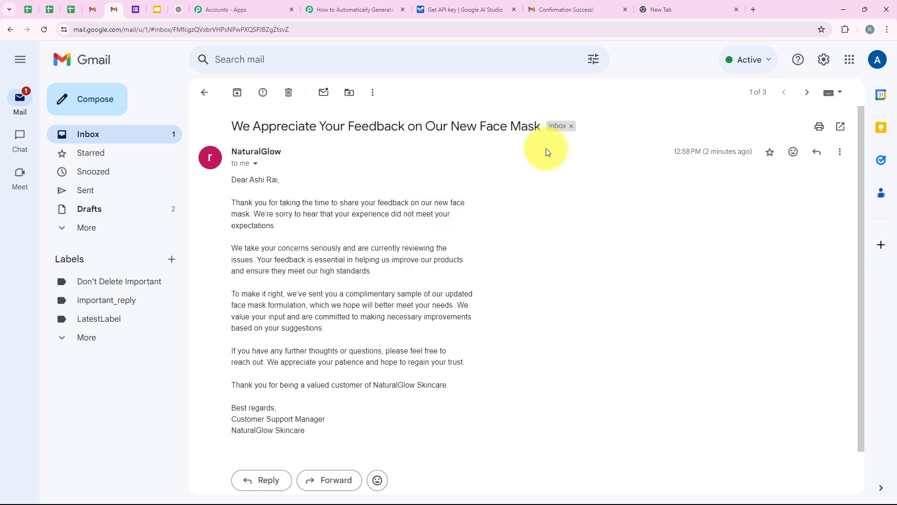
pyautogui.moveTo(232, 126); pyautogui.dragTo(528, 124)
pyautogui.click(207, 106)
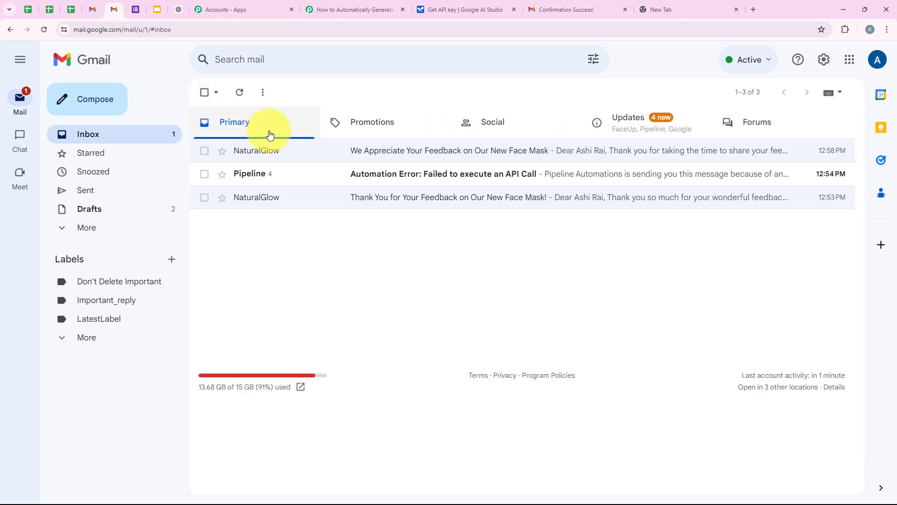
# Check the positive 'Thank You for Your Feedback' reply's subject, then return to the Pabbly workflow
pyautogui.click(289, 197)
pyautogui.moveTo(213, 127); pyautogui.dragTo(531, 126)
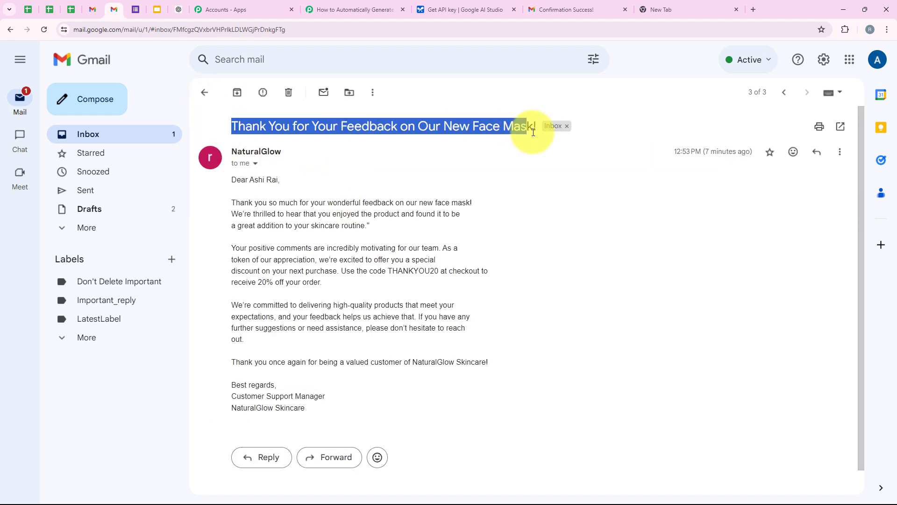
pyautogui.click(351, 10)
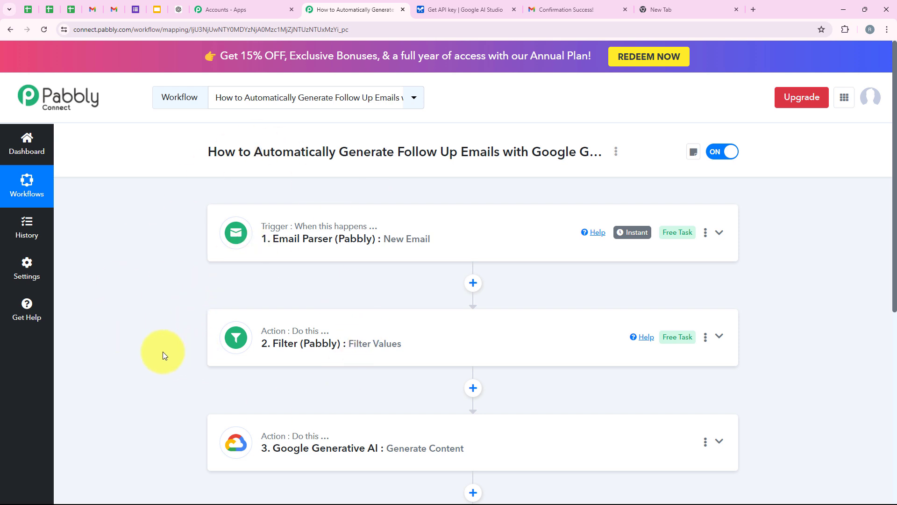
pyautogui.scroll(-1, 163, 351)
pyautogui.scroll(-1, 215, 171)
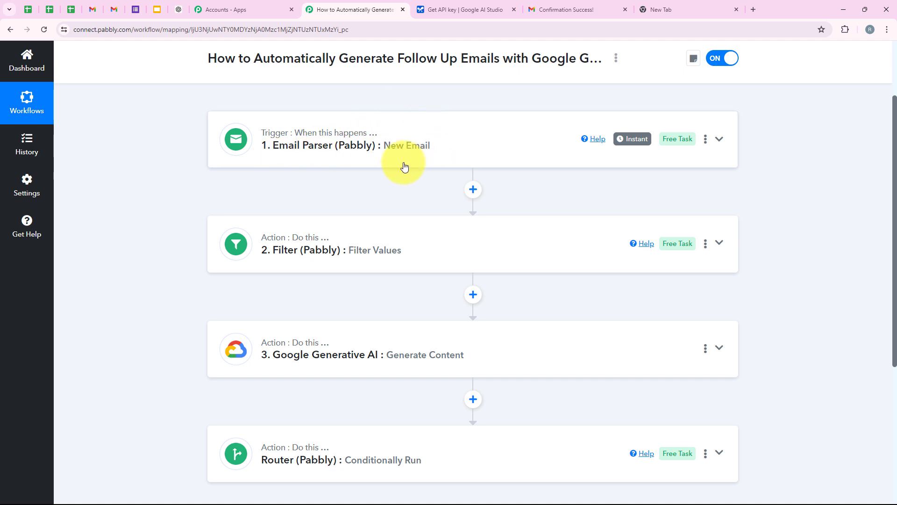
pyautogui.moveTo(421, 150)
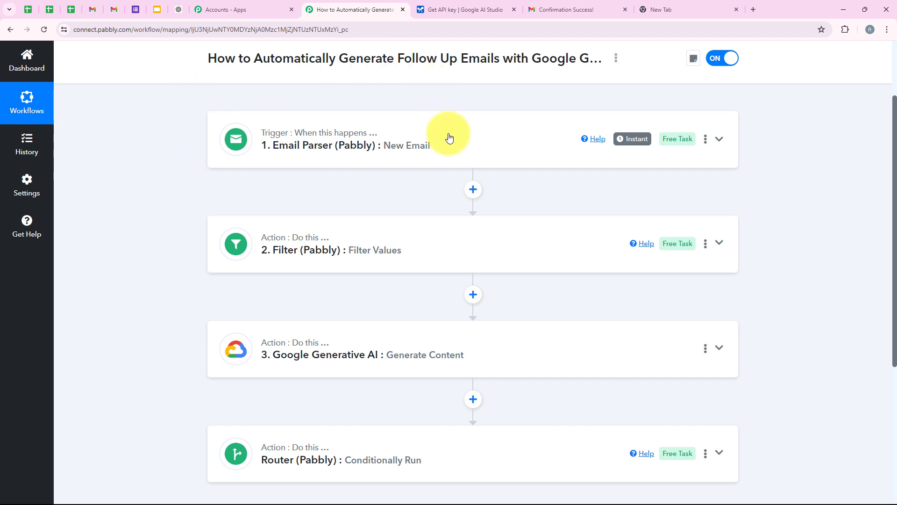
pyautogui.scroll(-1, 201, 262)
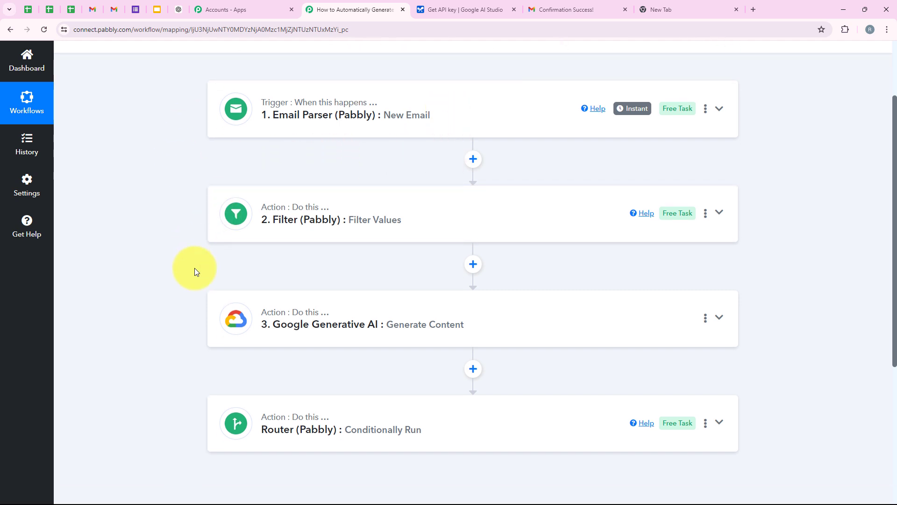
pyautogui.click(278, 201)
pyautogui.click(355, 219)
pyautogui.click(347, 233)
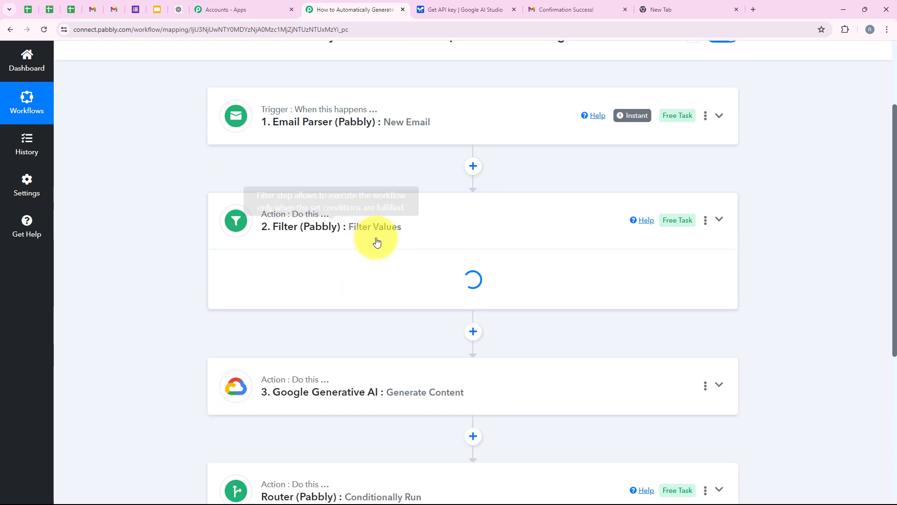
pyautogui.scroll(-4, 307, 326)
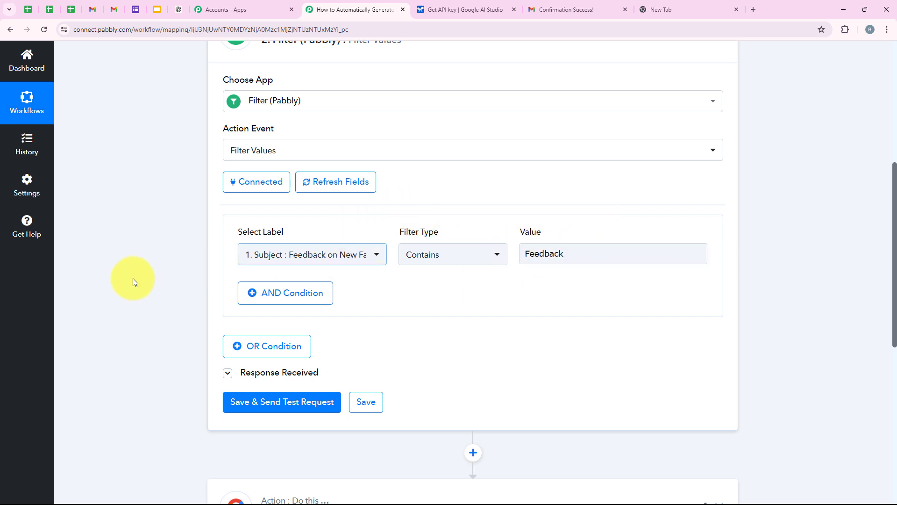
pyautogui.scroll(1, 182, 279)
pyautogui.scroll(-5, 182, 279)
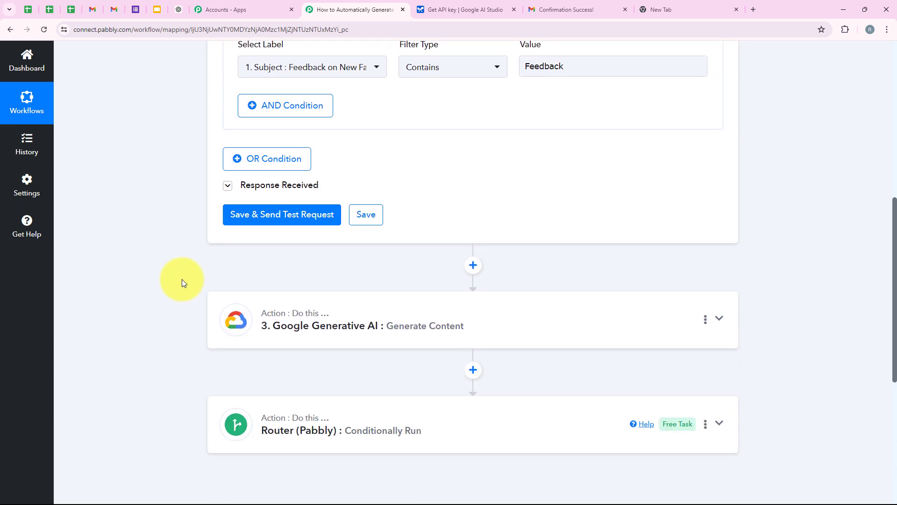
pyautogui.scroll(-2, 182, 280)
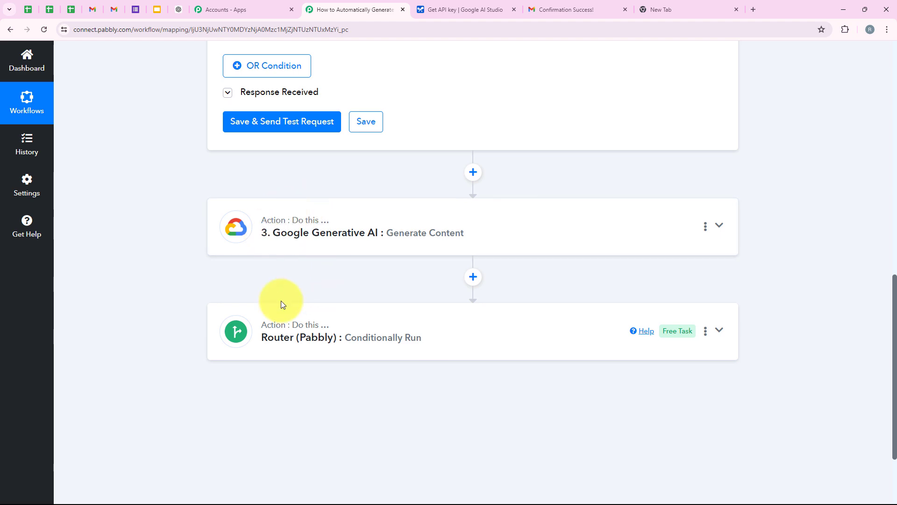
pyautogui.click(295, 334)
pyautogui.scroll(3, 369, 266)
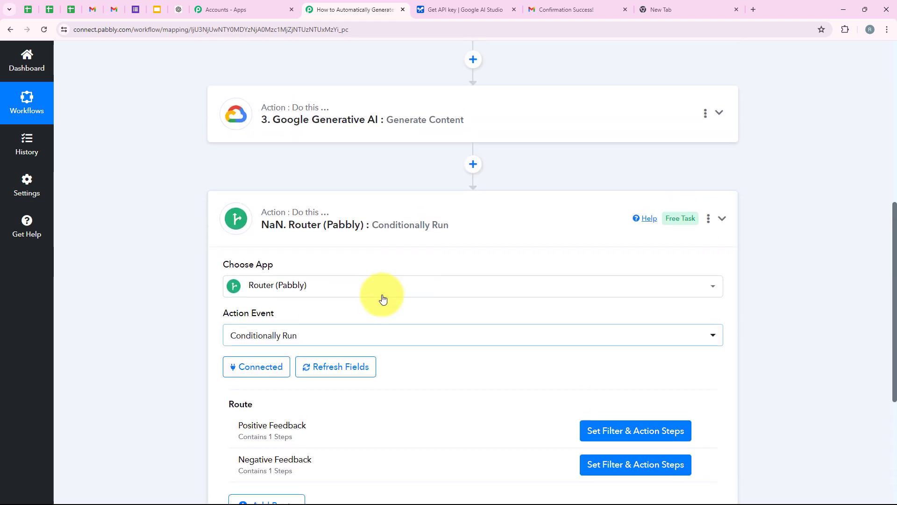
pyautogui.scroll(-1, 374, 290)
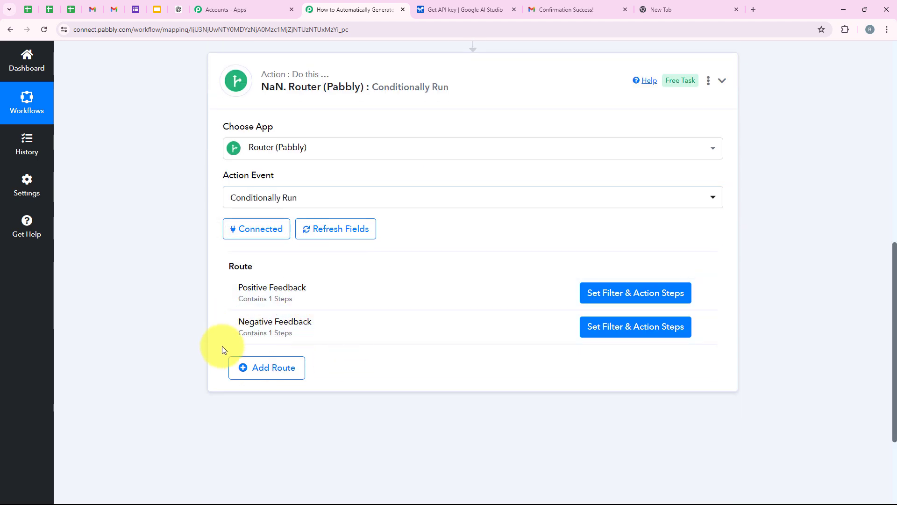
pyautogui.scroll(1, 344, 371)
pyautogui.scroll(2, 343, 371)
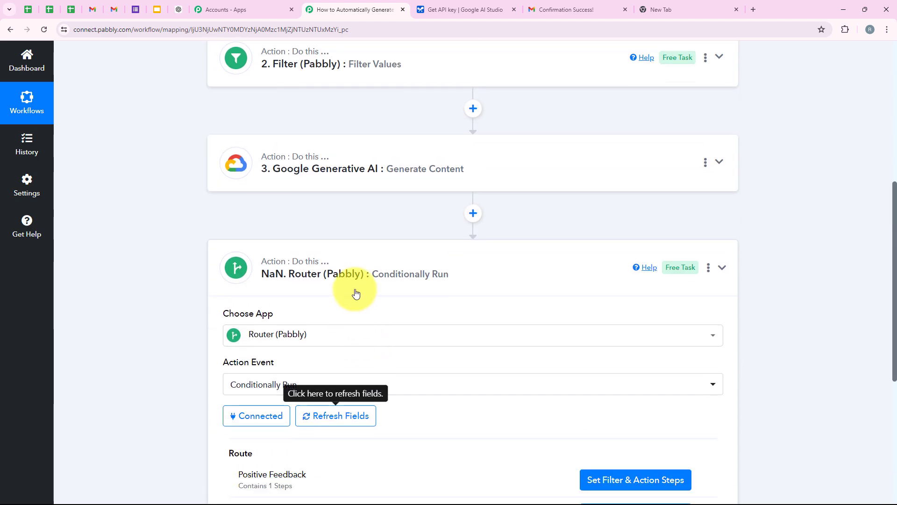
pyautogui.scroll(4, 346, 166)
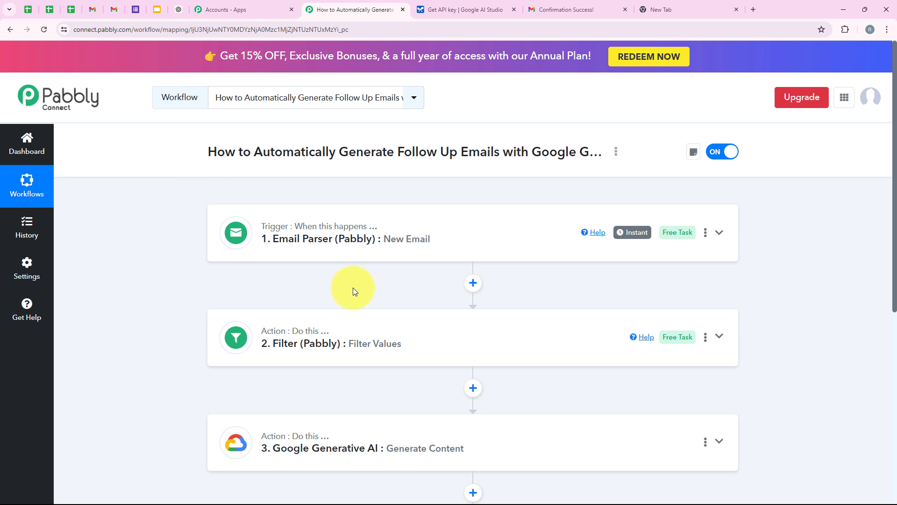